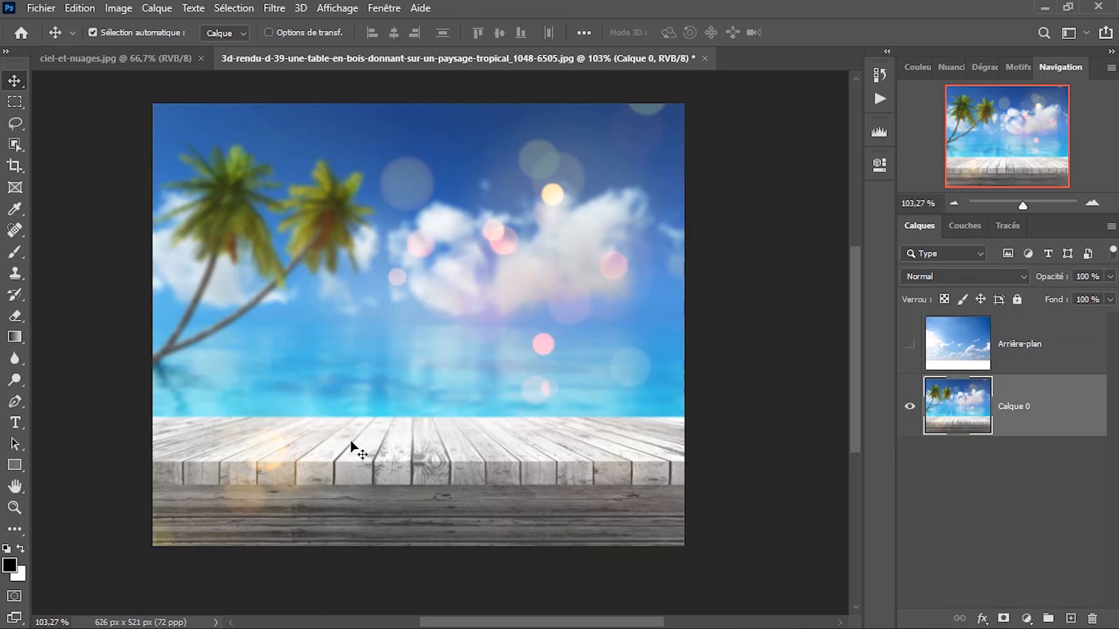
pyautogui.scroll(-2, 356, 451)
pyautogui.rightClick(383, 384)
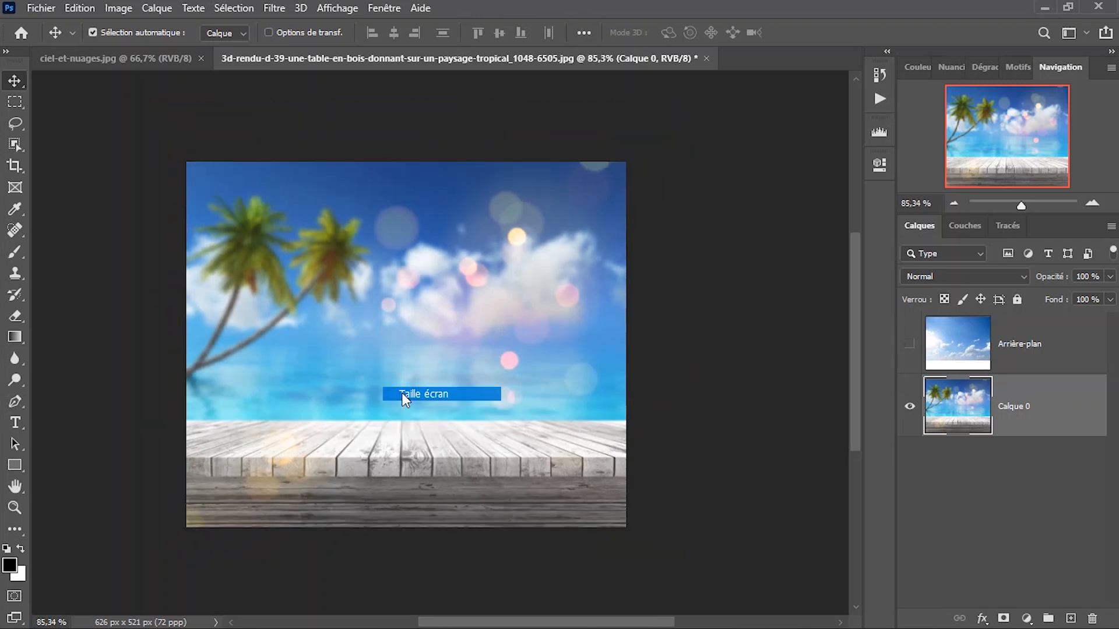
pyautogui.click(403, 394)
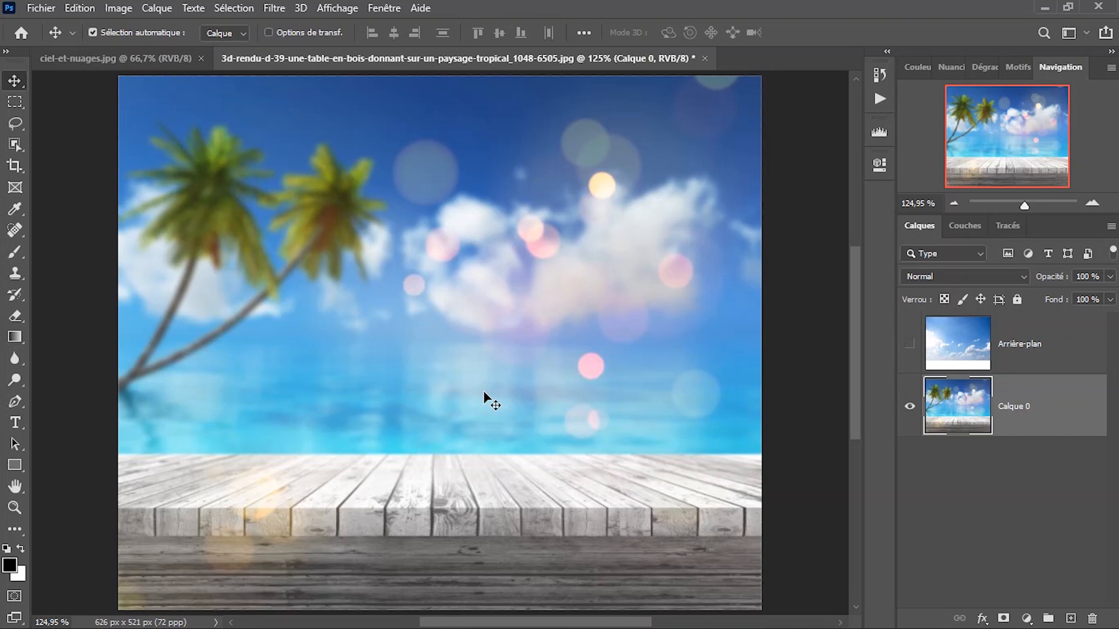
pyautogui.scroll(-2, 483, 390)
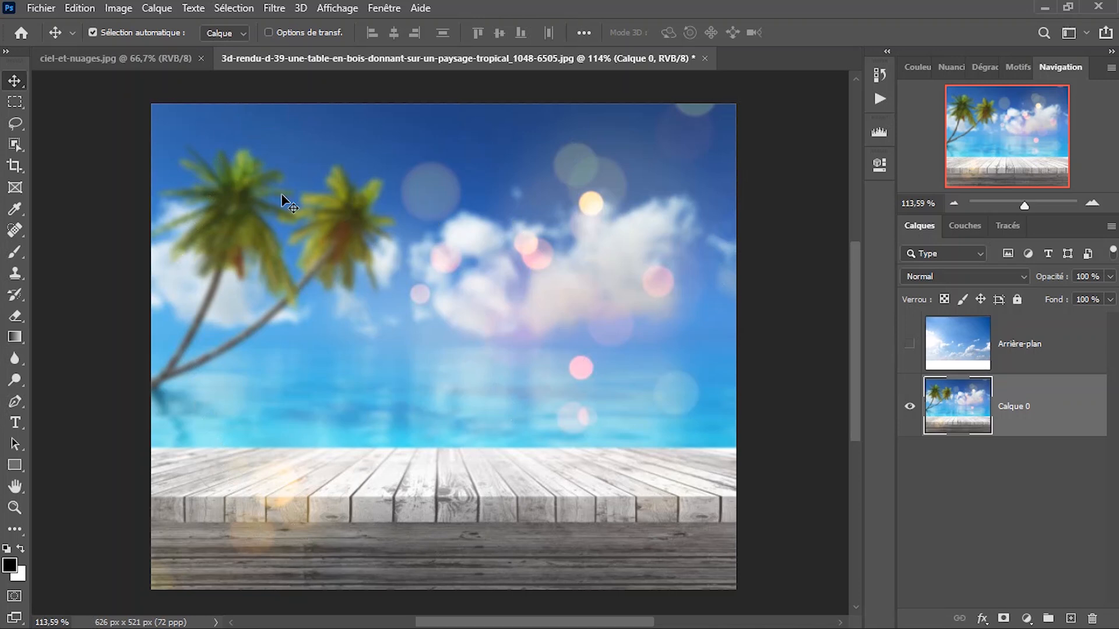
pyautogui.scroll(-1, 558, 303)
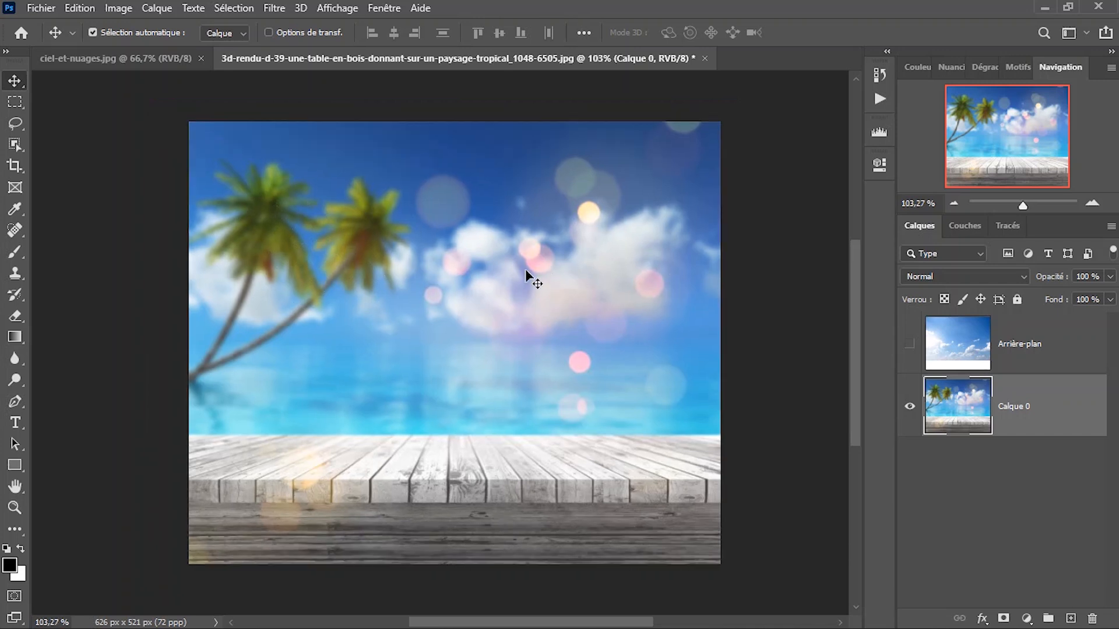
pyautogui.scroll(2, 524, 326)
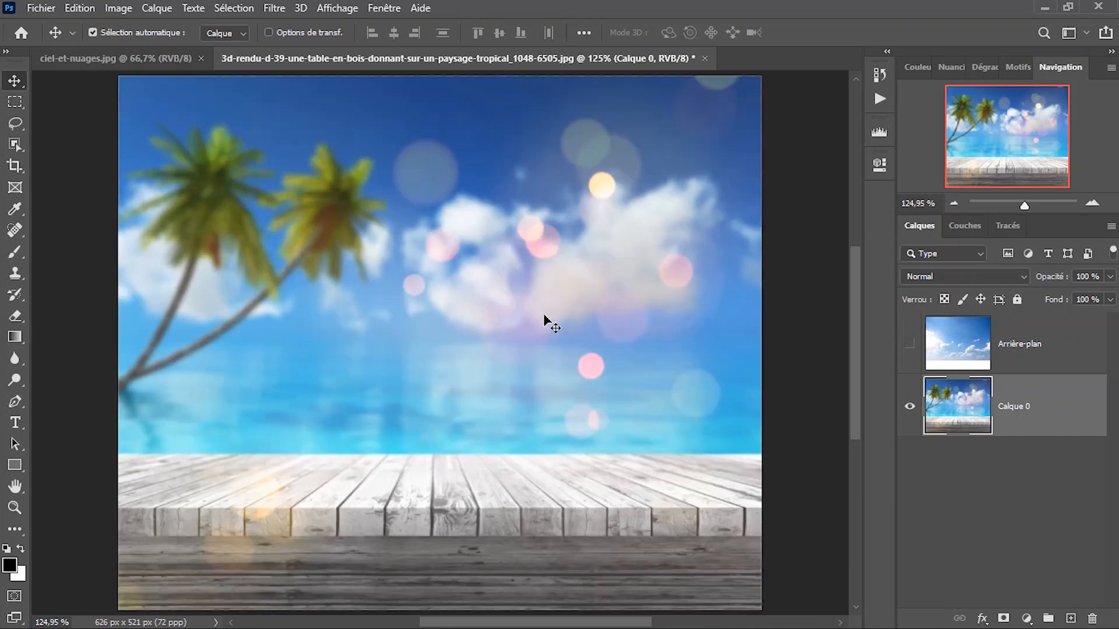
pyautogui.scroll(-2, 441, 298)
pyautogui.scroll(1, 441, 296)
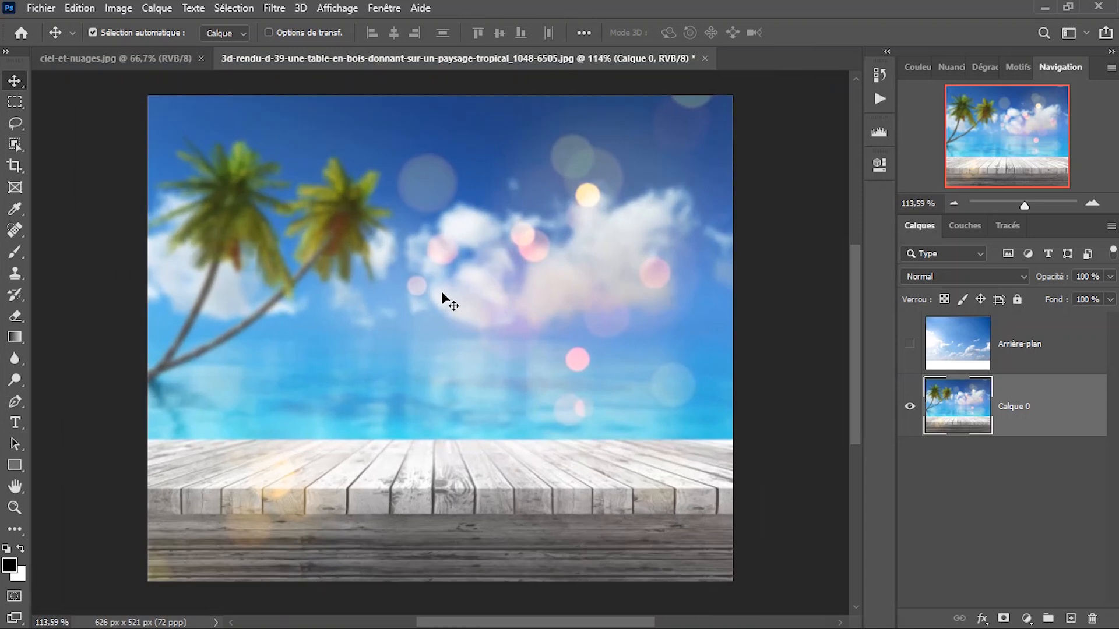
# Show and select the Arrière-plan sky layer, and hide Calque 0.
pyautogui.click(909, 344)
pyautogui.click(1012, 348)
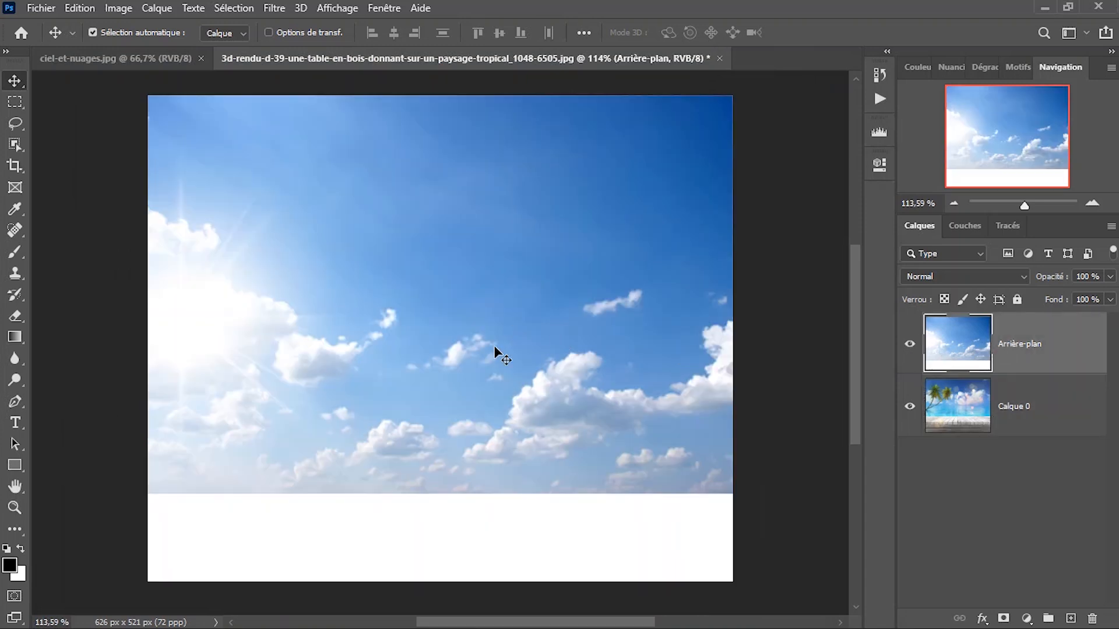
pyautogui.click(909, 407)
# Erase the upper part of the sky on the Arrière-plan layer with a soft 251 px Eraser at 0 % hardness.
pyautogui.press('e')
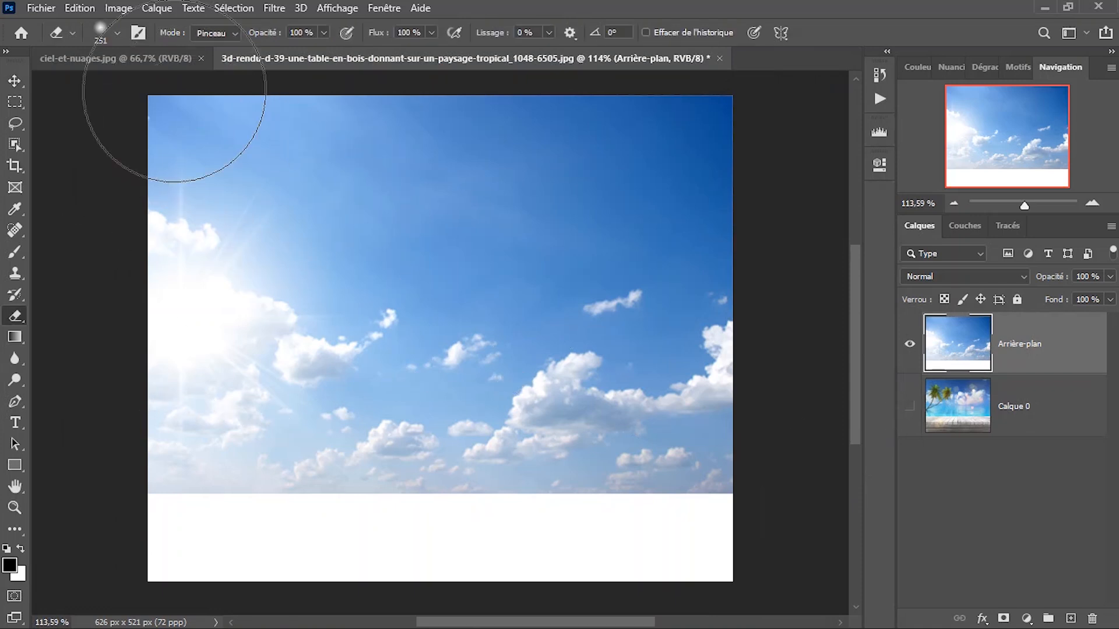
pyautogui.click(117, 34)
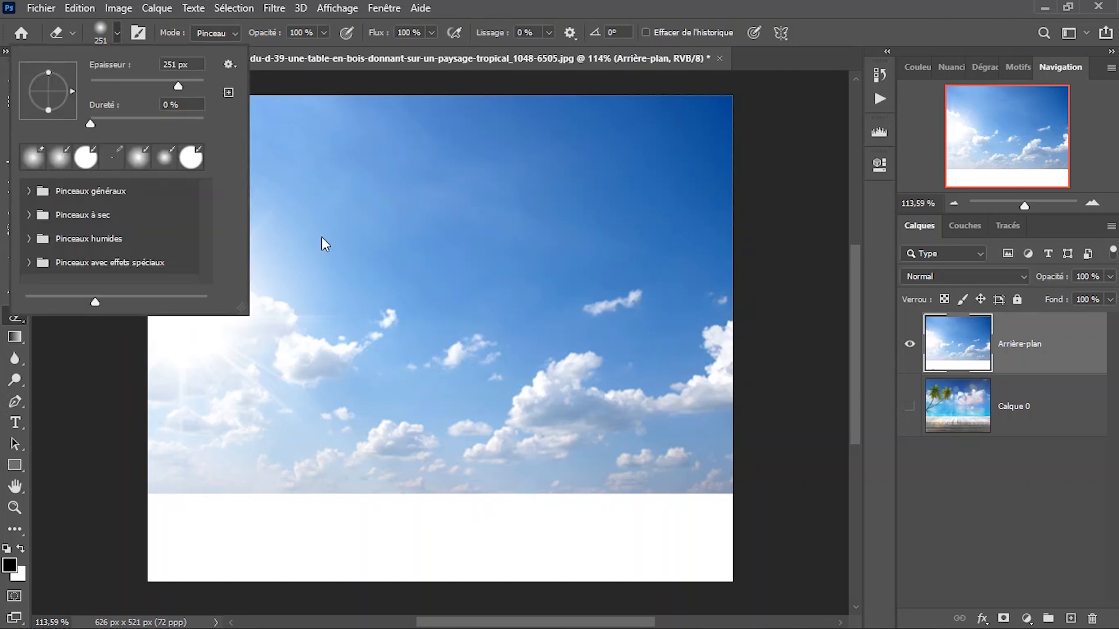
pyautogui.press('Return')
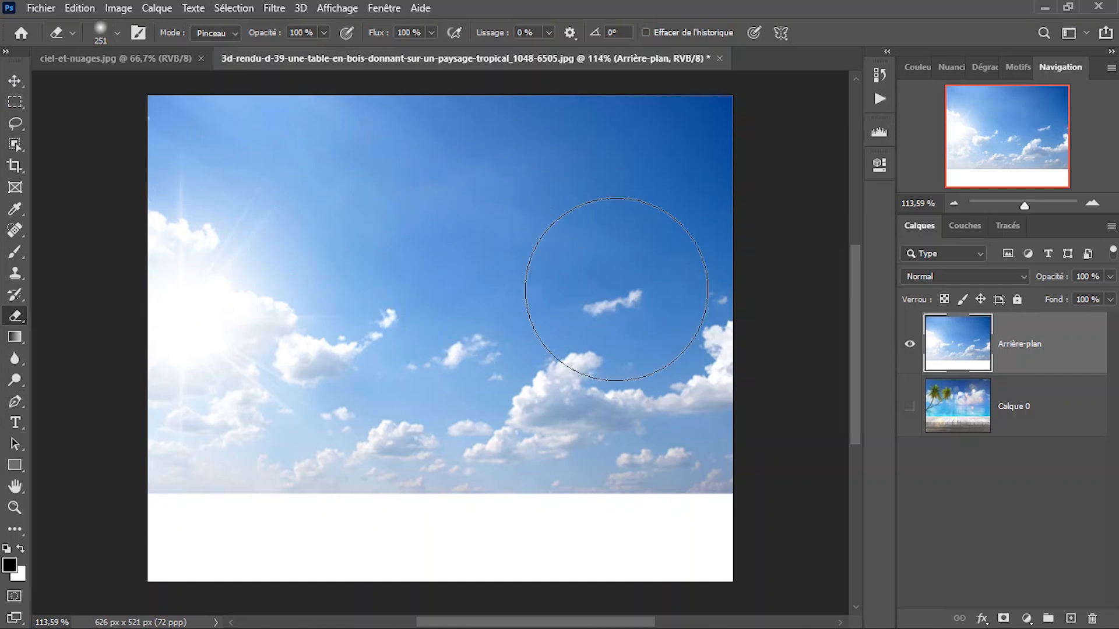
pyautogui.moveTo(724, 187); pyautogui.dragTo(604, 187)
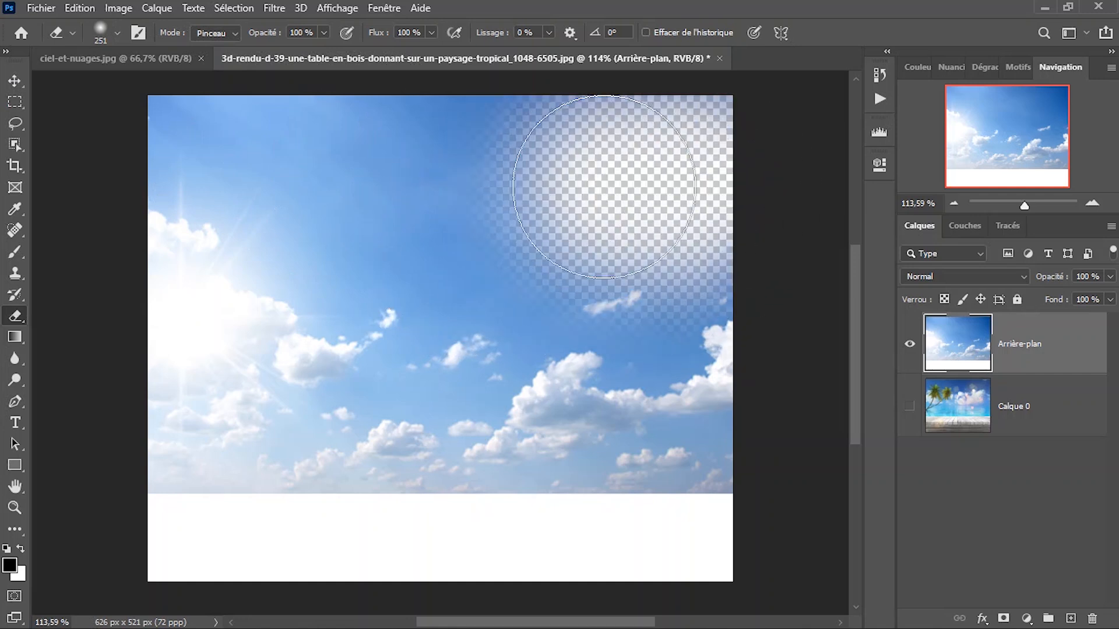
pyautogui.press('space')
pyautogui.moveTo(603, 288); pyautogui.dragTo(606, 316)
pyautogui.moveTo(695, 251)
pyautogui.mouseDown()
pyautogui.moveTo(724, 195)
pyautogui.moveTo(340, 200)
pyautogui.moveTo(130, 187)
pyautogui.moveTo(400, 249)
pyautogui.moveTo(657, 237)
pyautogui.moveTo(305, 305)
pyautogui.moveTo(385, 350)
pyautogui.mouseUp()
# Compare the partly erased sky layer with Calque 0 shown beneath it and with Calque 0 hidden.
pyautogui.click(909, 406)
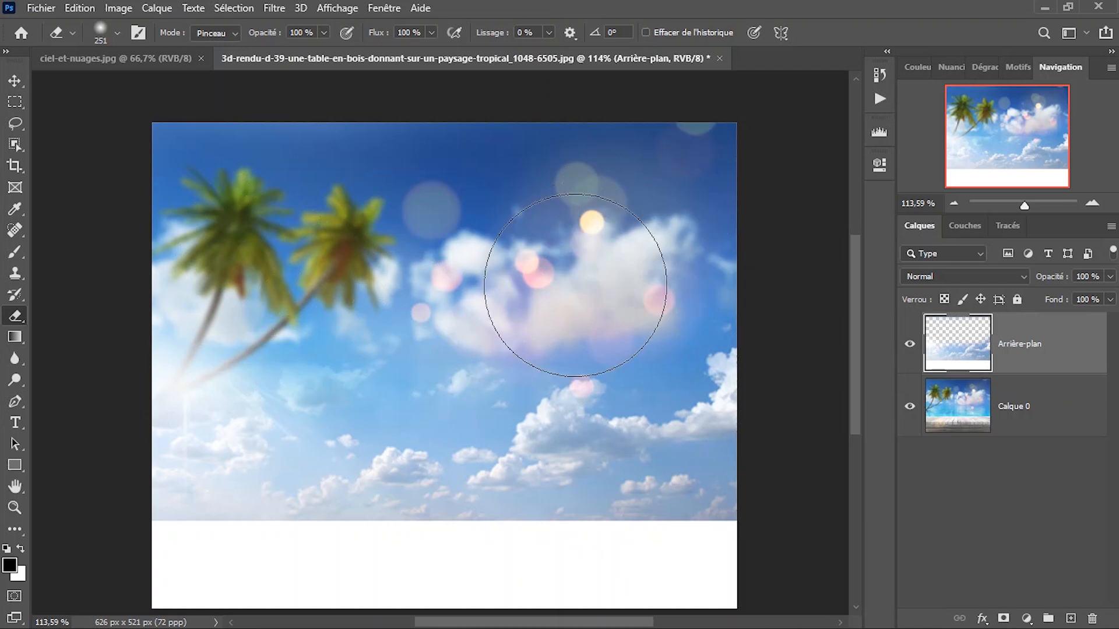
pyautogui.moveTo(499, 353); pyautogui.dragTo(499, 325)
pyautogui.rightClick(508, 331)
pyautogui.click(509, 335)
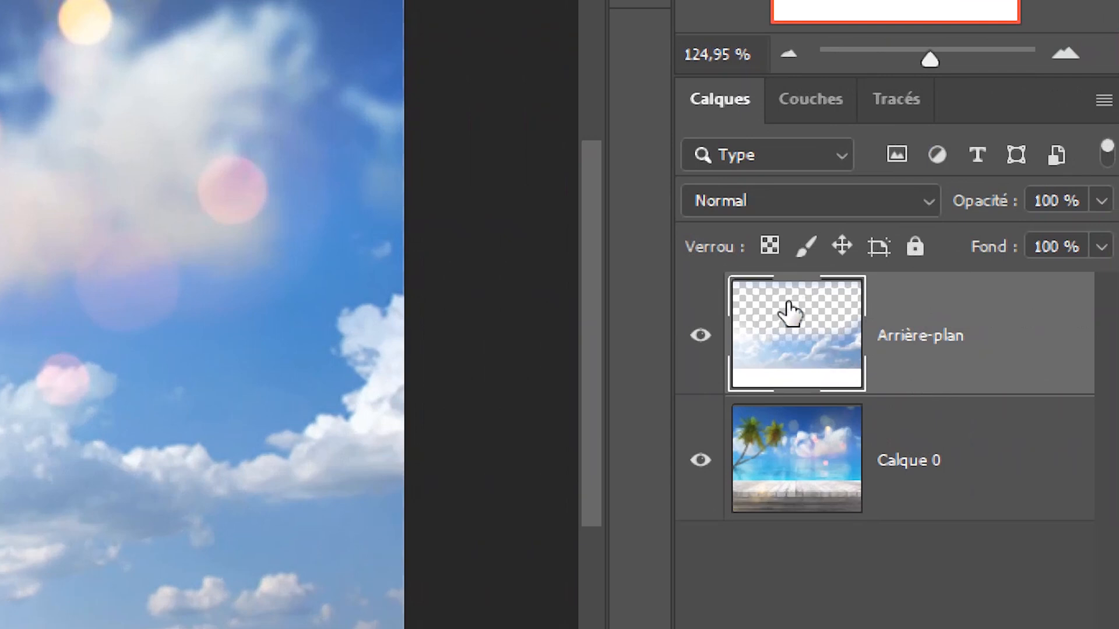
pyautogui.click(700, 461)
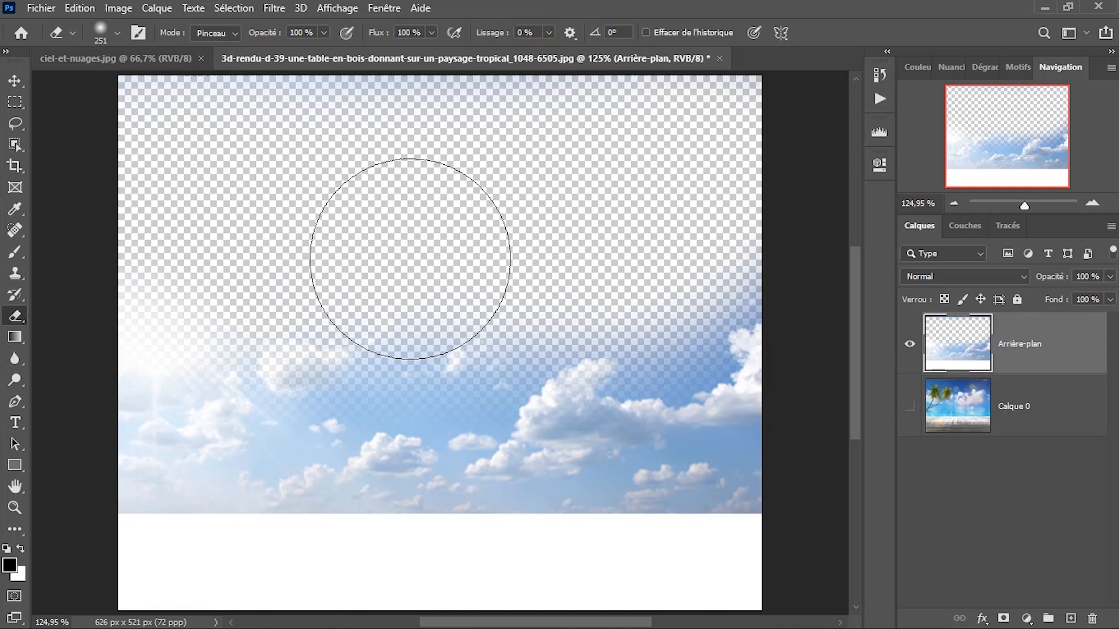
pyautogui.scroll(-1, 443, 259)
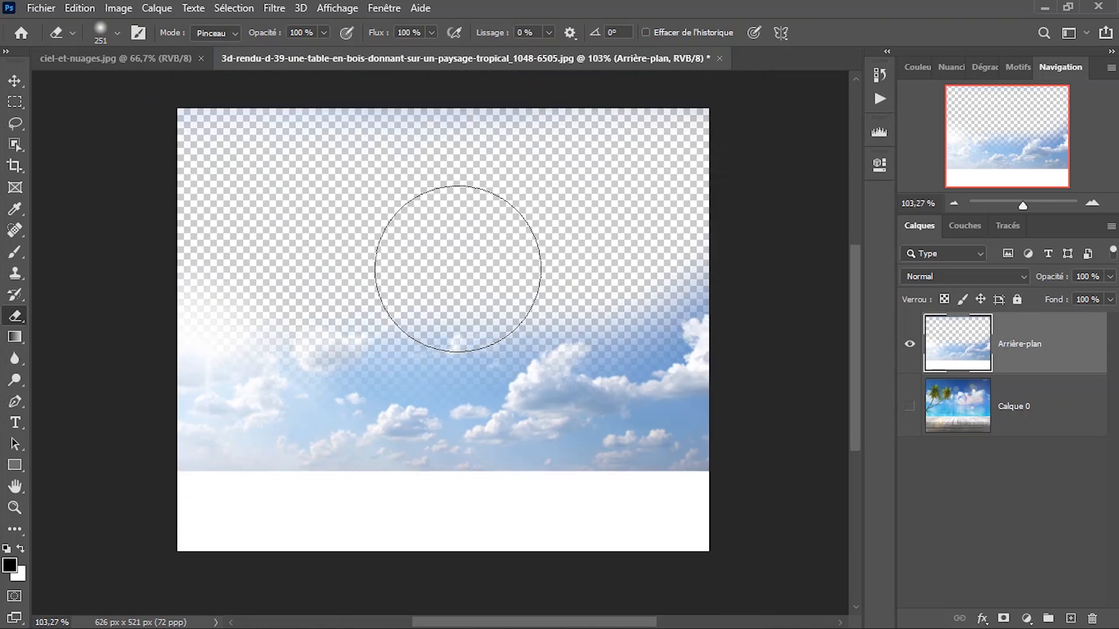
pyautogui.scroll(1, 457, 269)
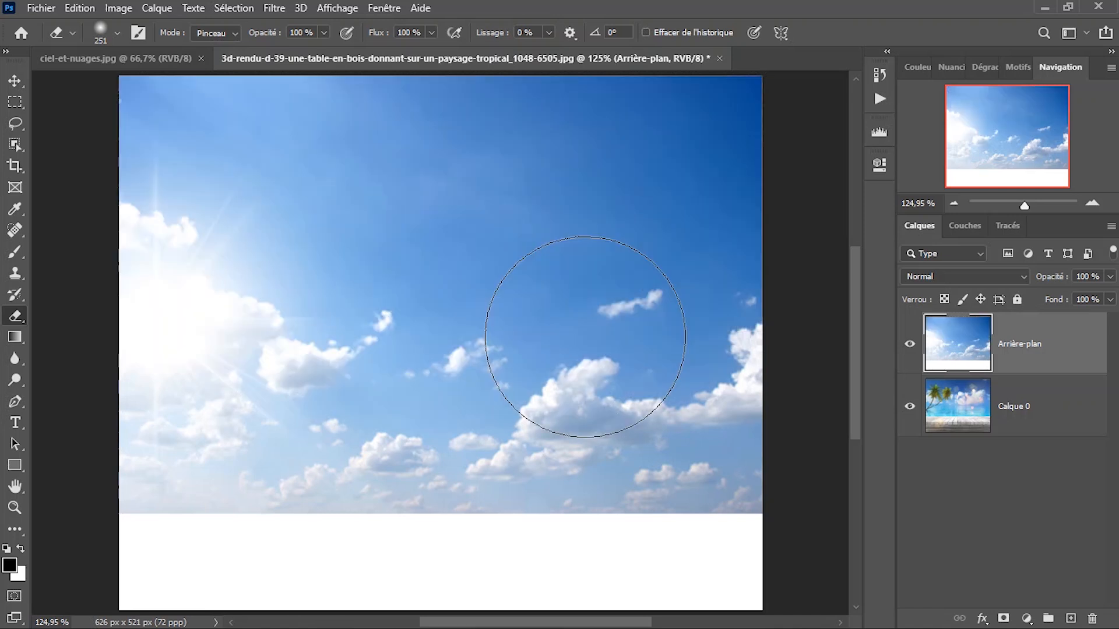
# Add a reveal-all layer mask (Tout faire apparaître) to the Arrière-plan sky layer.
pyautogui.press('v')
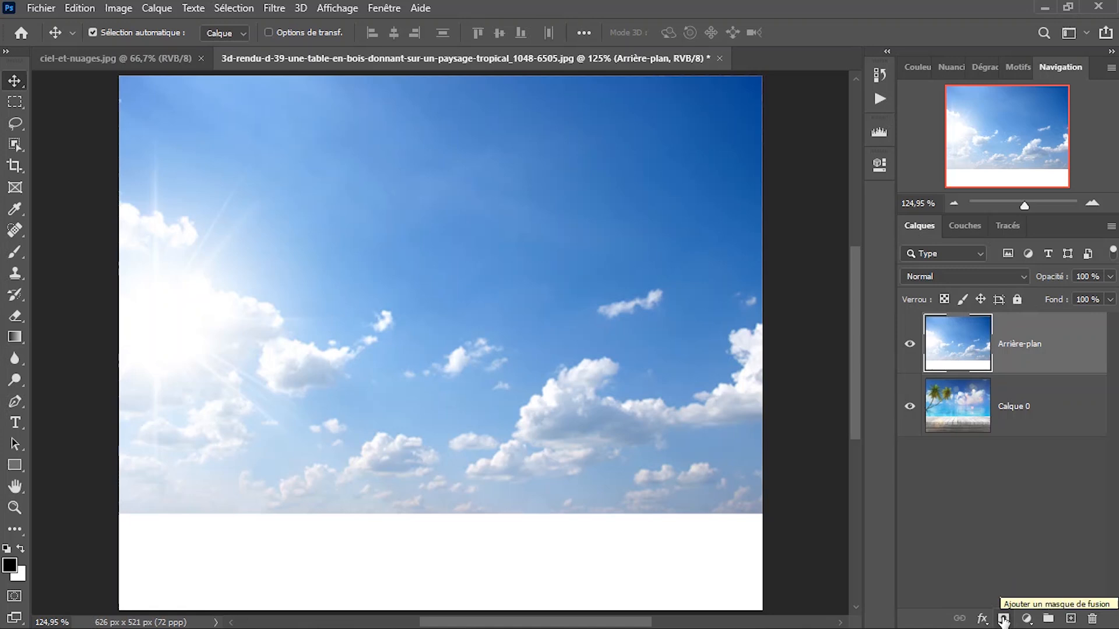
pyautogui.click(1026, 498)
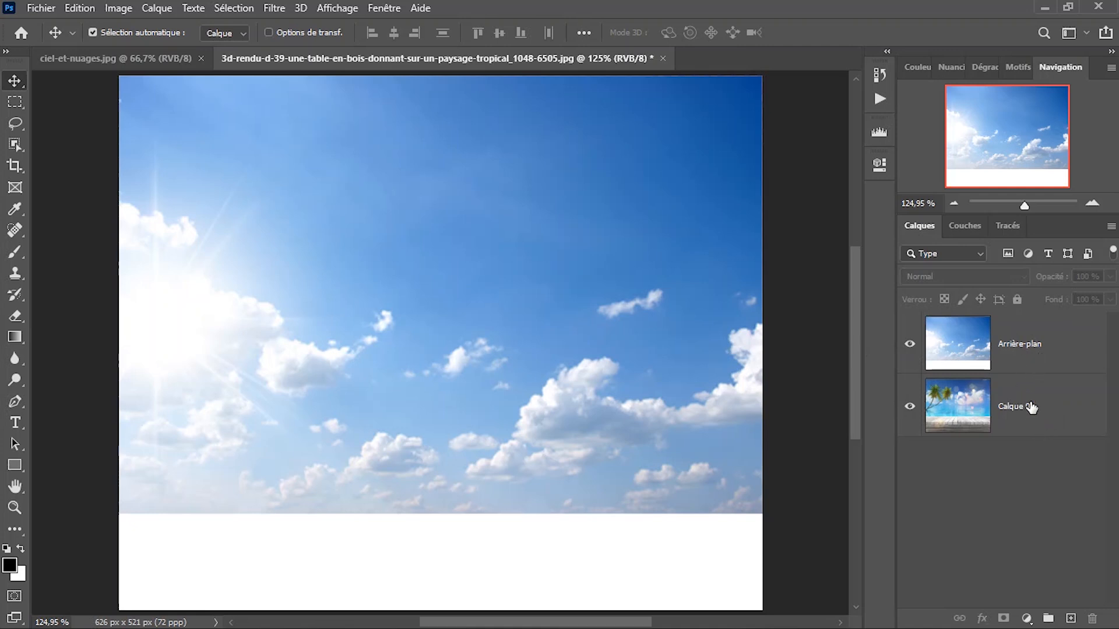
pyautogui.click(1039, 358)
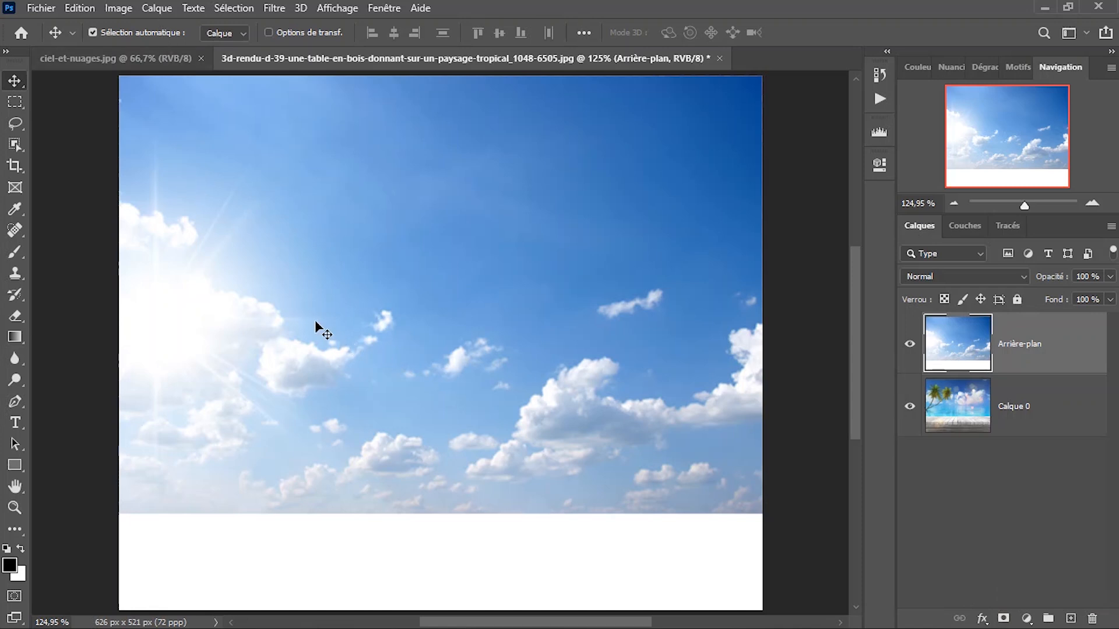
pyautogui.click(156, 8)
pyautogui.moveTo(209, 268)
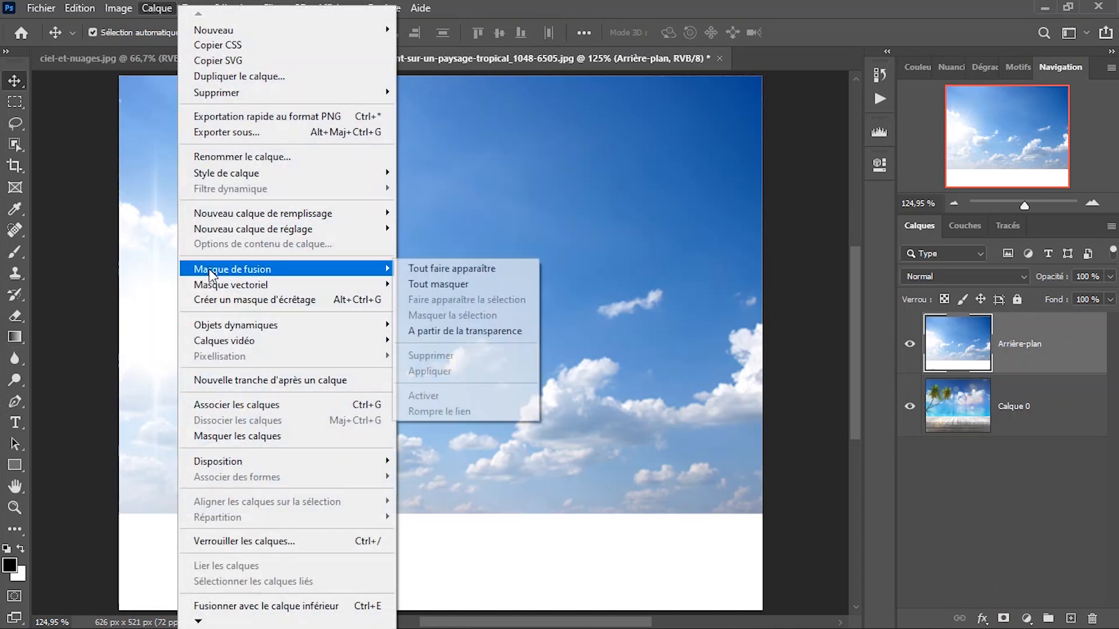
pyautogui.click(459, 267)
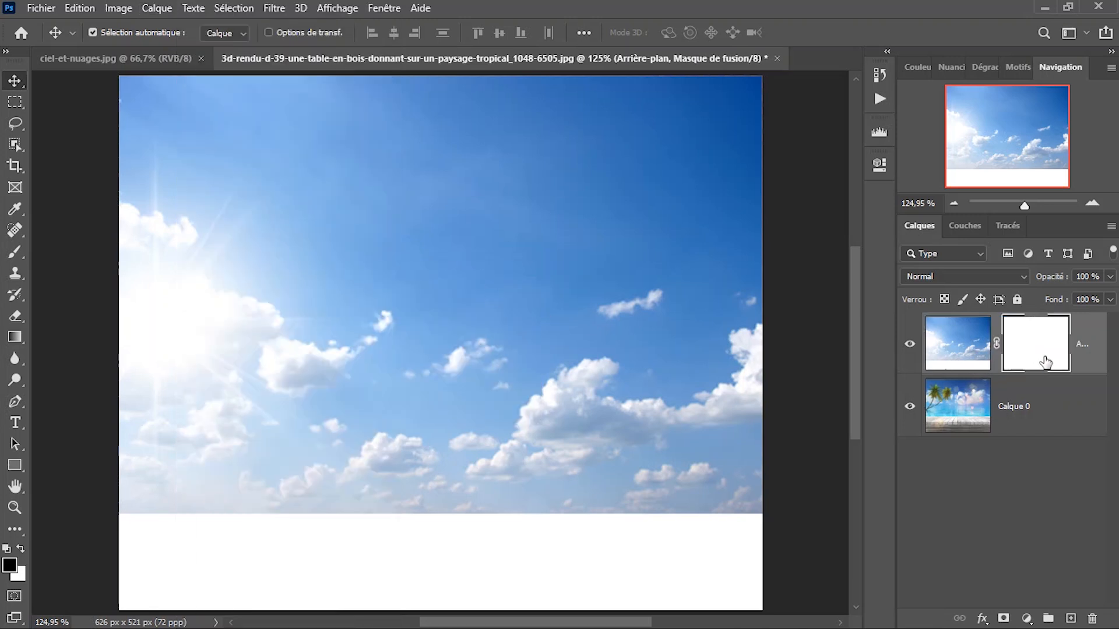
# Examine the layer mask commands available for the masked sky layer, such as Supprimer, Appliquer and Désactiver.
pyautogui.moveTo(479, 419); pyautogui.dragTo(521, 259)
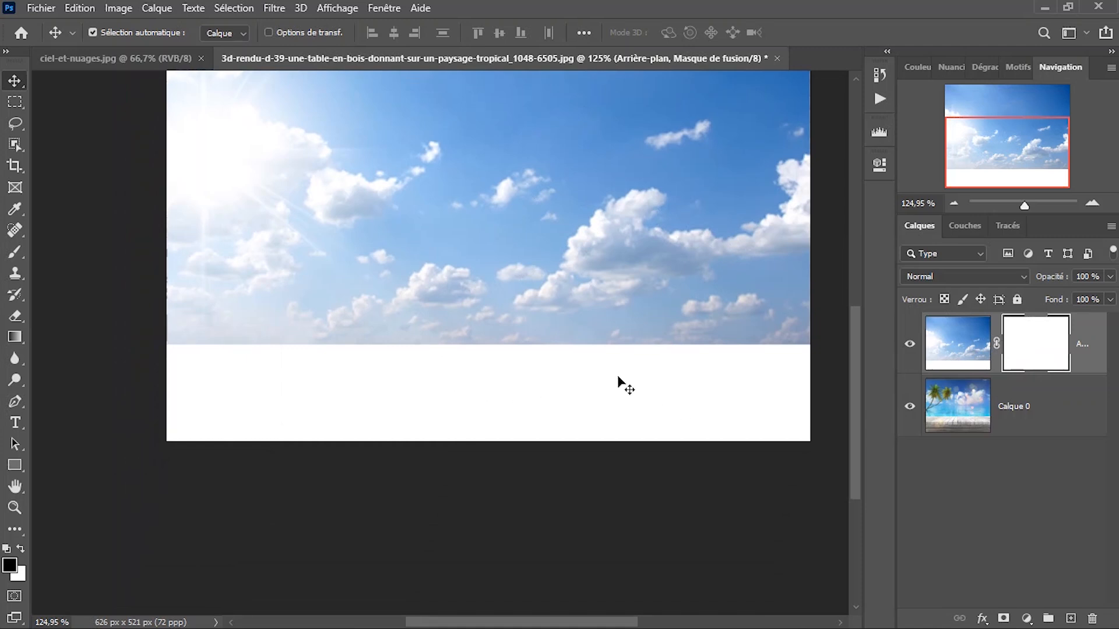
pyautogui.moveTo(540, 240); pyautogui.dragTo(509, 352)
pyautogui.rightClick(513, 307)
pyautogui.click(532, 323)
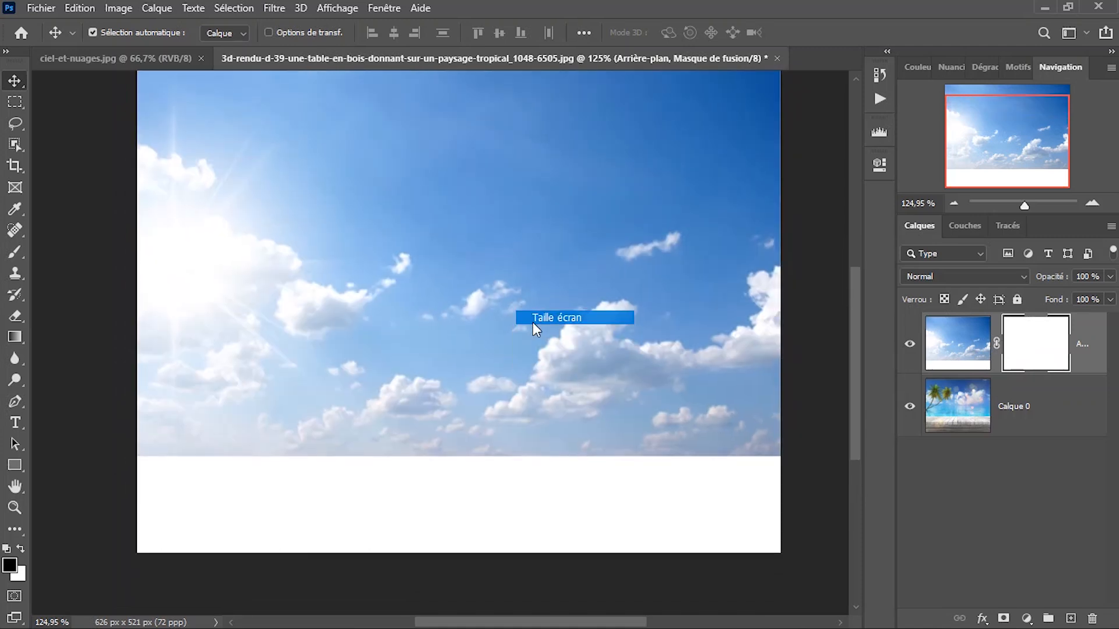
pyautogui.click(157, 7)
pyautogui.moveTo(208, 274)
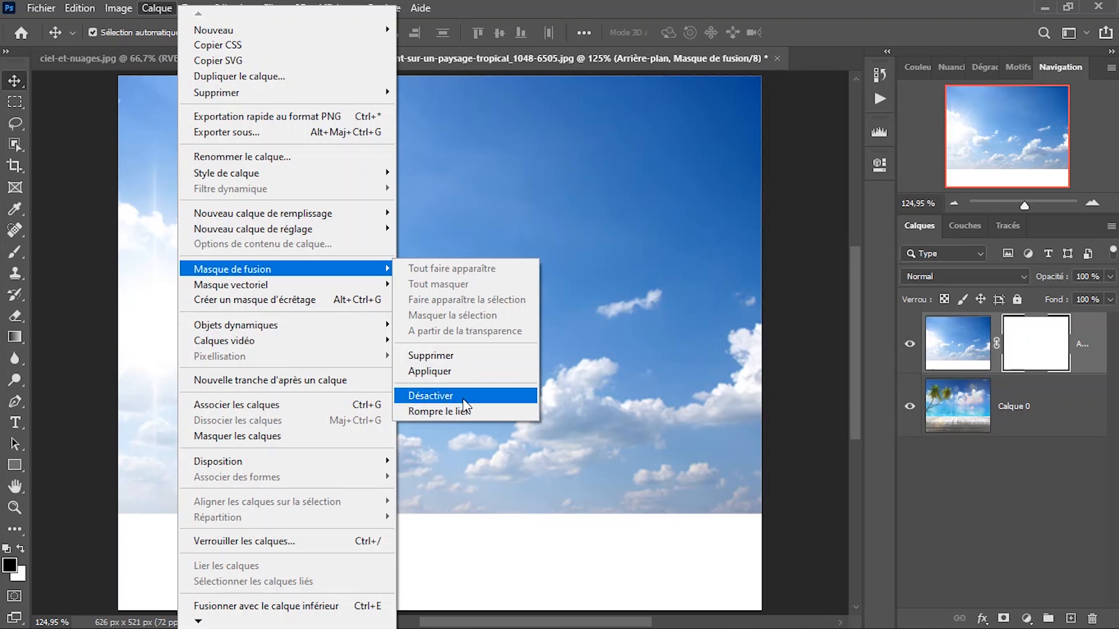
pyautogui.click(592, 255)
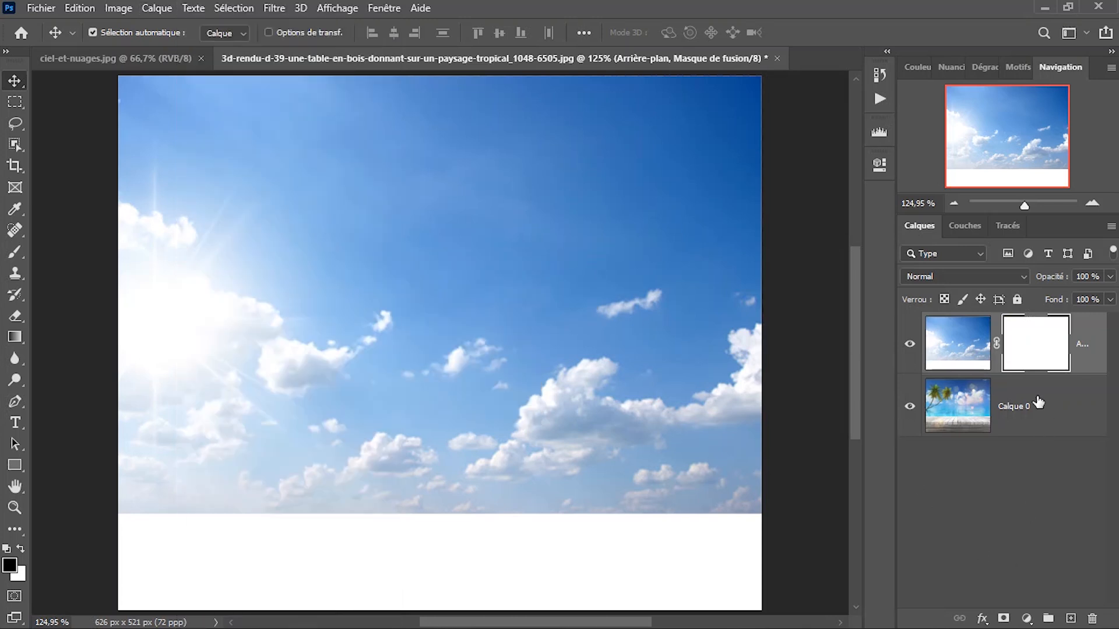
pyautogui.click(154, 8)
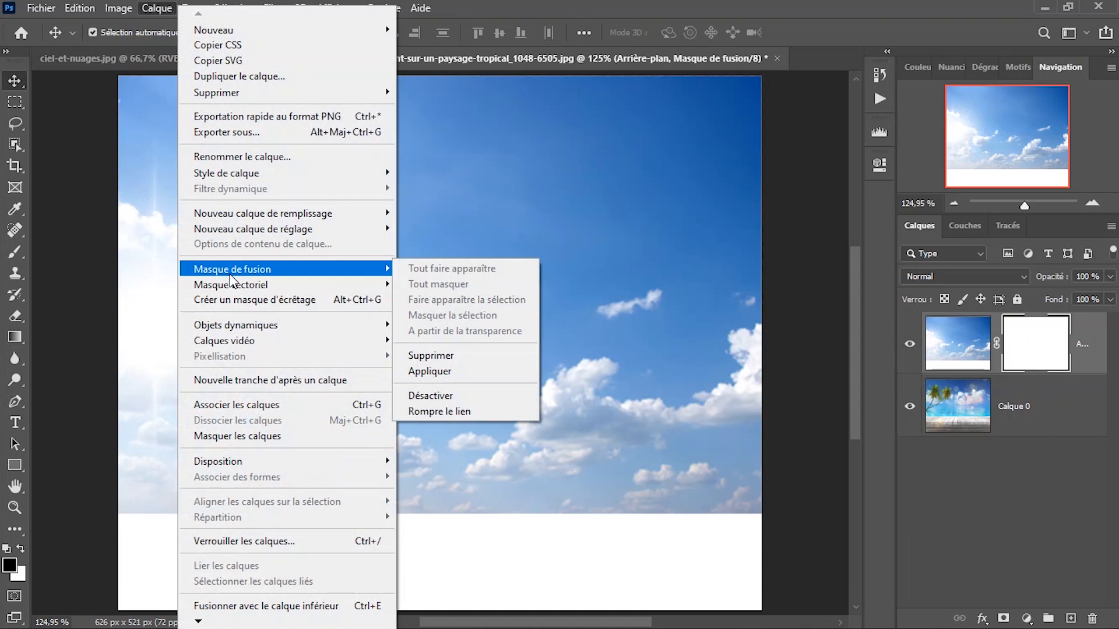
pyautogui.click(570, 205)
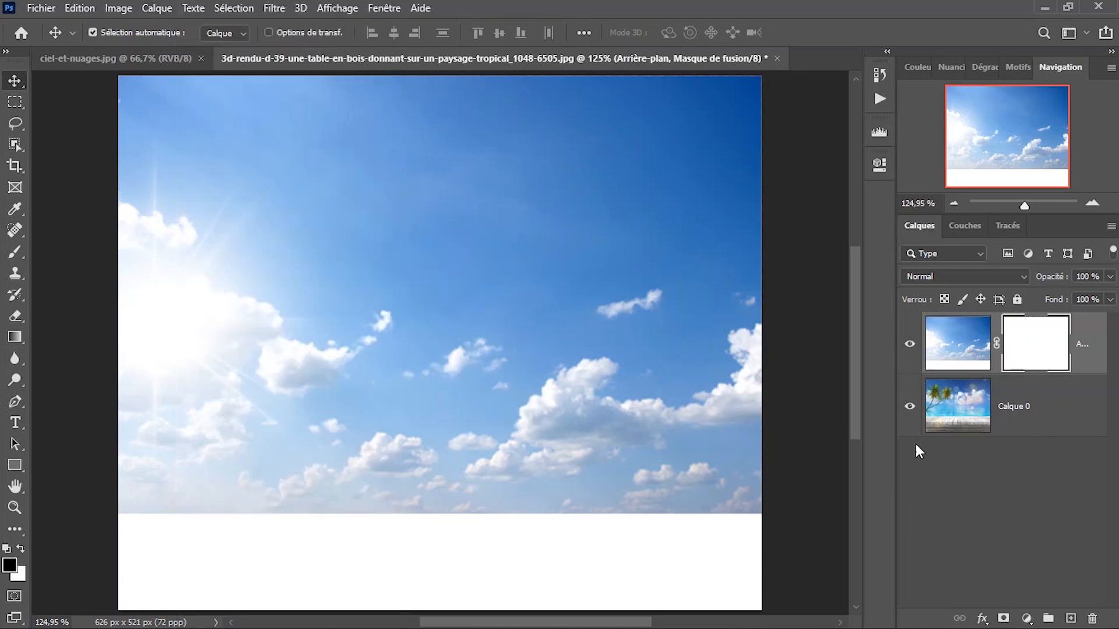
# Delete the layer mask from the sky layer without applying it.
pyautogui.moveTo(1047, 338); pyautogui.dragTo(1092, 617)
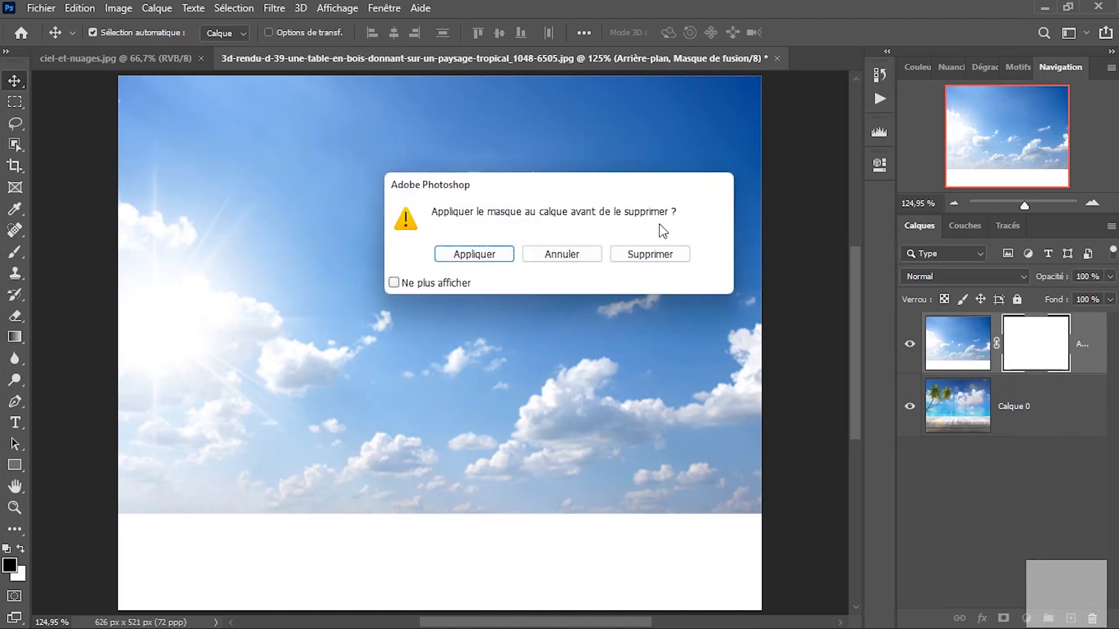
pyautogui.click(641, 260)
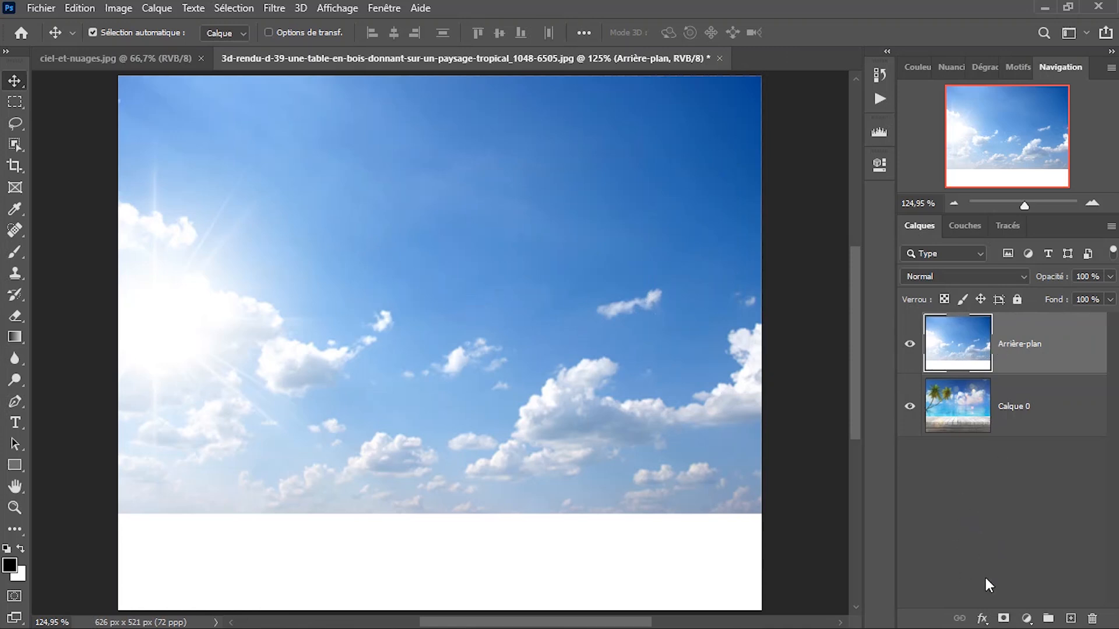
# Add a white layer mask to the Arrière-plan layer and activate the Brush tool with black as the foreground colour.
pyautogui.click(1003, 618)
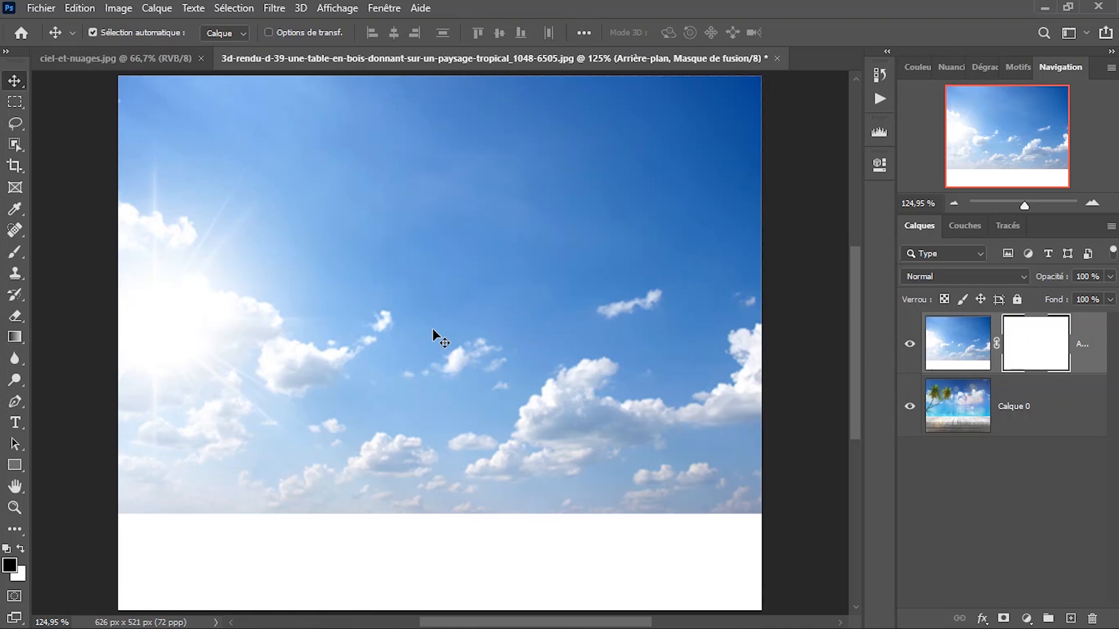
pyautogui.press('b')
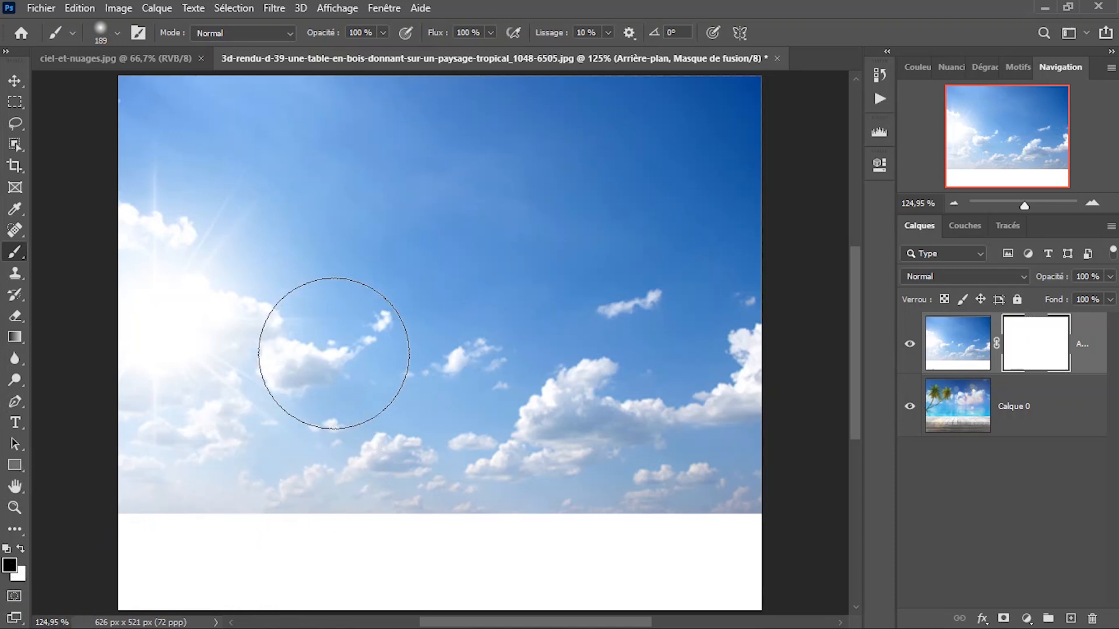
pyautogui.press('x')
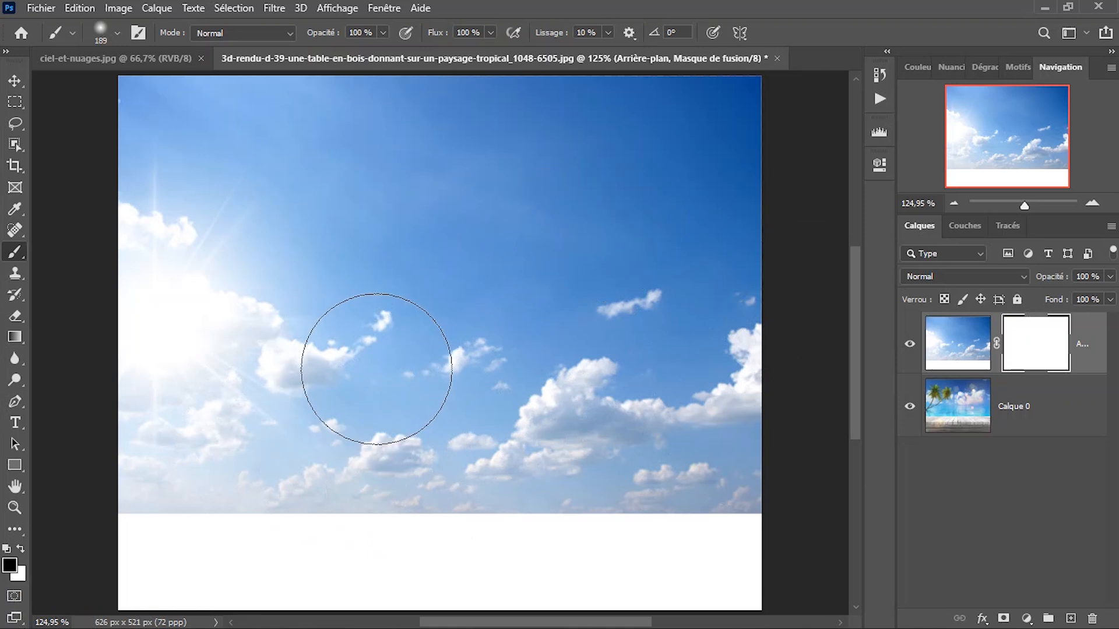
pyautogui.press('x')
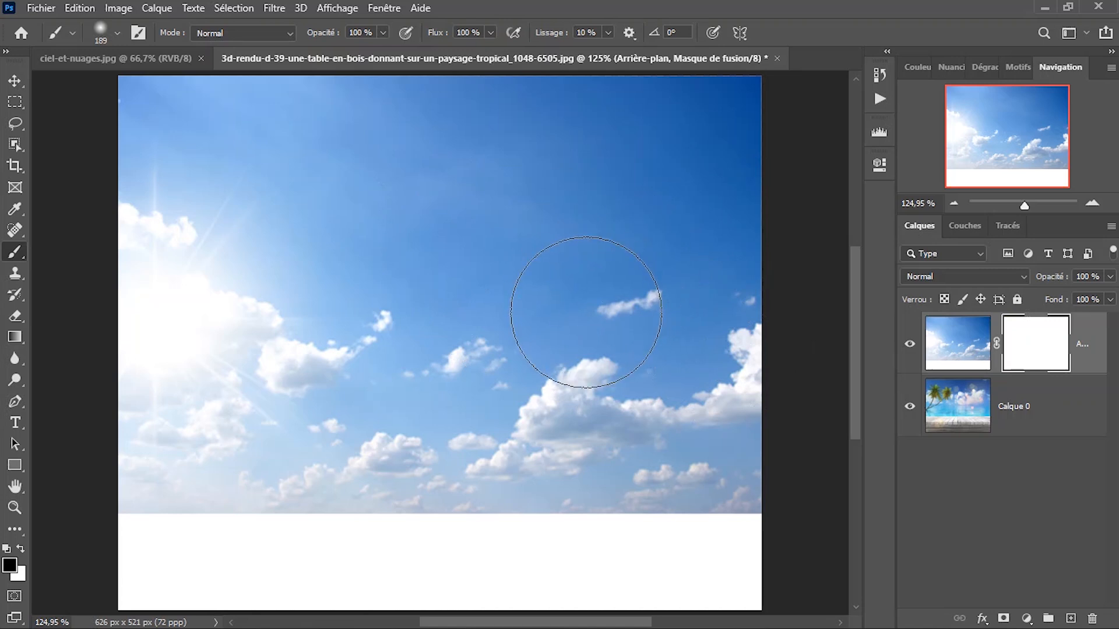
pyautogui.scroll(-2, 585, 312)
pyautogui.scroll(3, 580, 313)
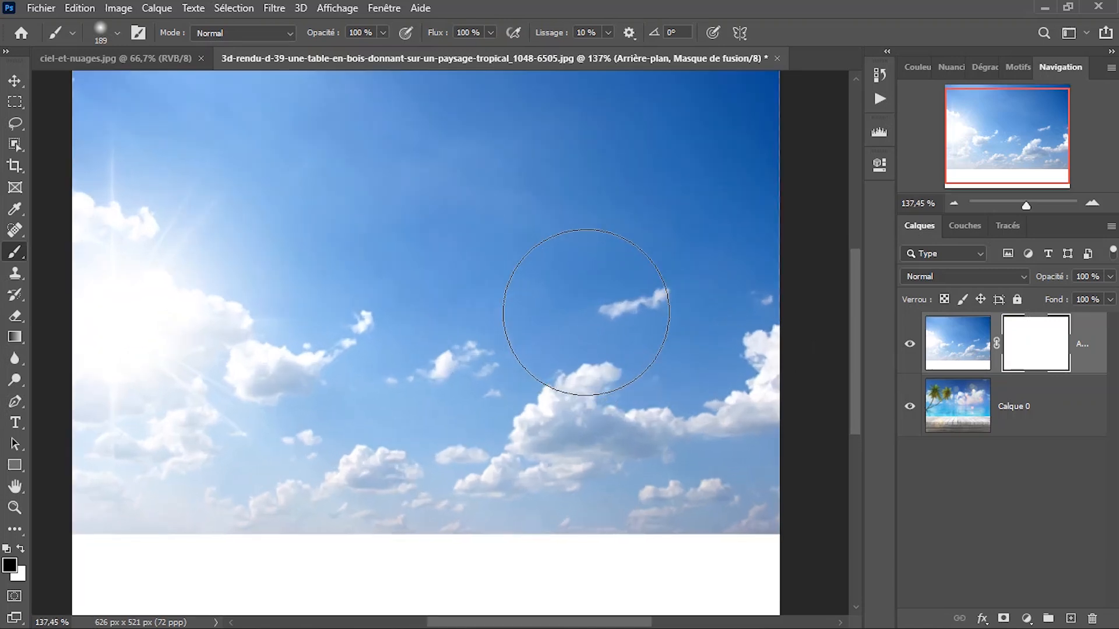
pyautogui.scroll(-1, 586, 312)
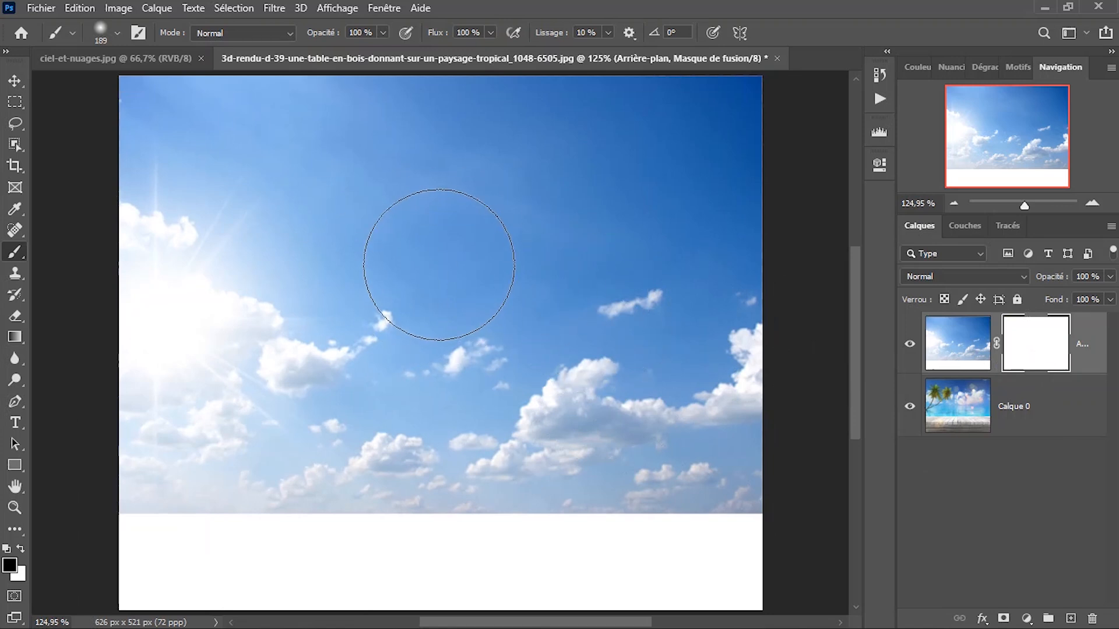
# Paint black with the 189 px soft brush on the sky layer's mask, across its upper area, to reveal the palms and clouds beneath.
pyautogui.moveTo(471, 274); pyautogui.dragTo(465, 300)
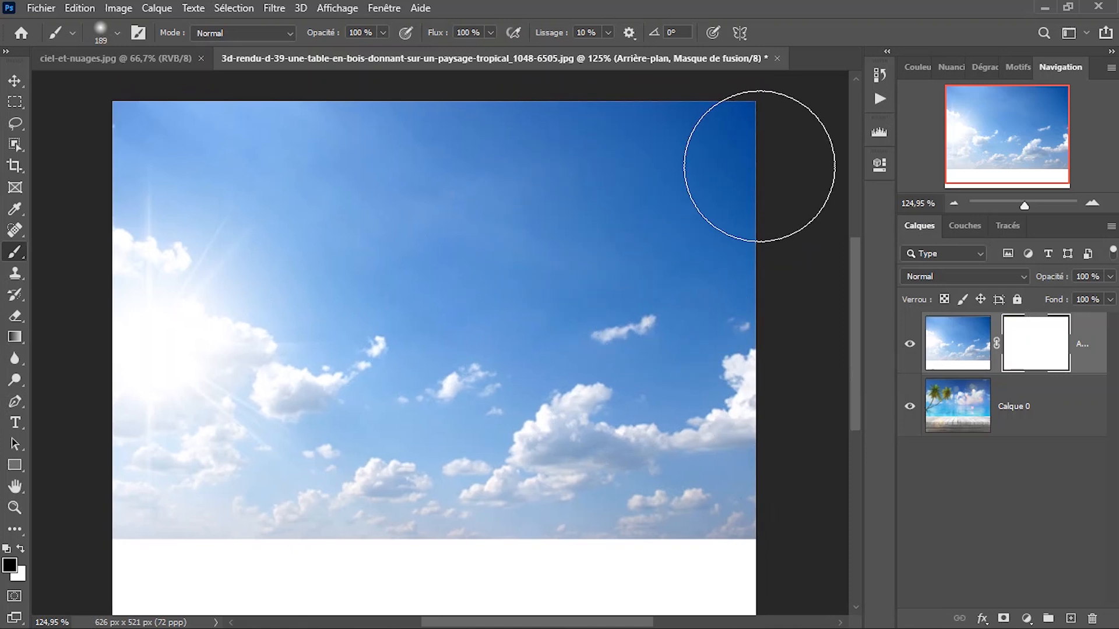
pyautogui.scroll(-2, 562, 306)
pyautogui.scroll(2, 574, 296)
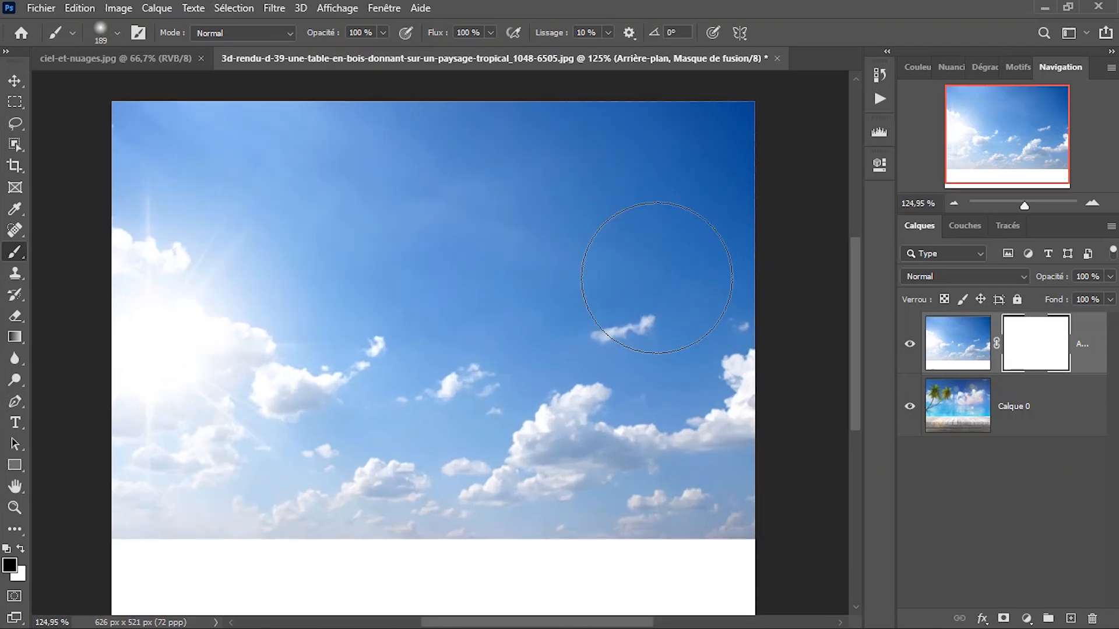
pyautogui.scroll(-1, 575, 283)
pyautogui.moveTo(725, 145)
pyautogui.mouseDown()
pyautogui.moveTo(569, 162)
pyautogui.moveTo(672, 243)
pyautogui.moveTo(727, 242)
pyautogui.moveTo(554, 243)
pyautogui.moveTo(498, 190)
pyautogui.moveTo(689, 222)
pyautogui.moveTo(615, 298)
pyautogui.moveTo(449, 178)
pyautogui.moveTo(242, 150)
pyautogui.moveTo(242, 180)
pyautogui.moveTo(448, 250)
pyautogui.moveTo(467, 282)
pyautogui.moveTo(467, 332)
pyautogui.moveTo(578, 344)
pyautogui.moveTo(749, 270)
pyautogui.mouseUp()
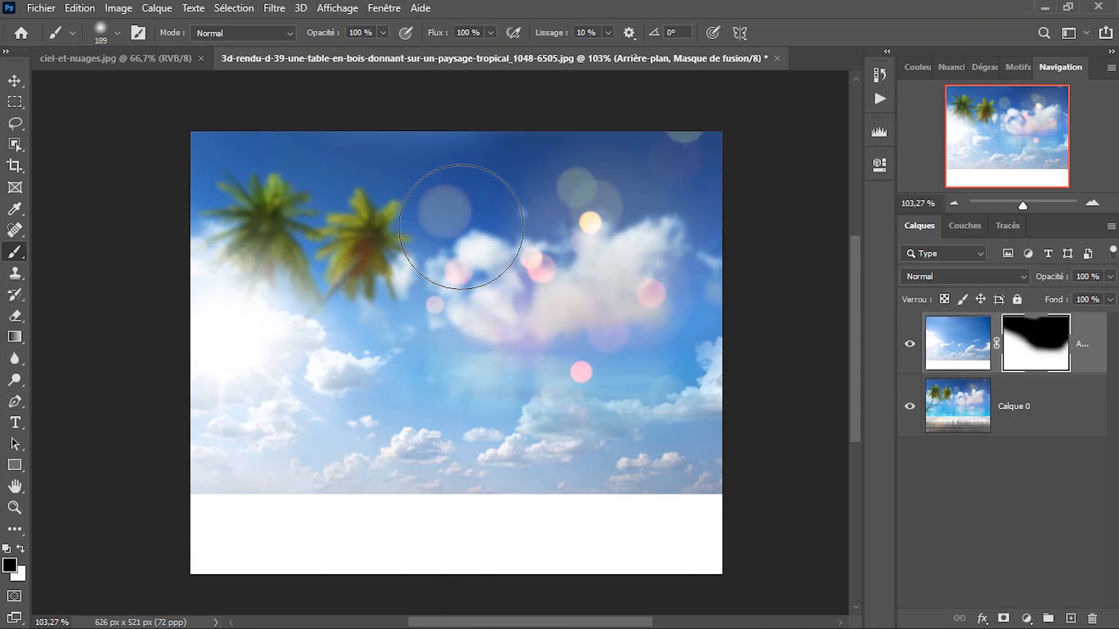
# Switch the foreground colour to white and paint over the mask's black area to restore the hidden sky.
pyautogui.scroll(1, 505, 238)
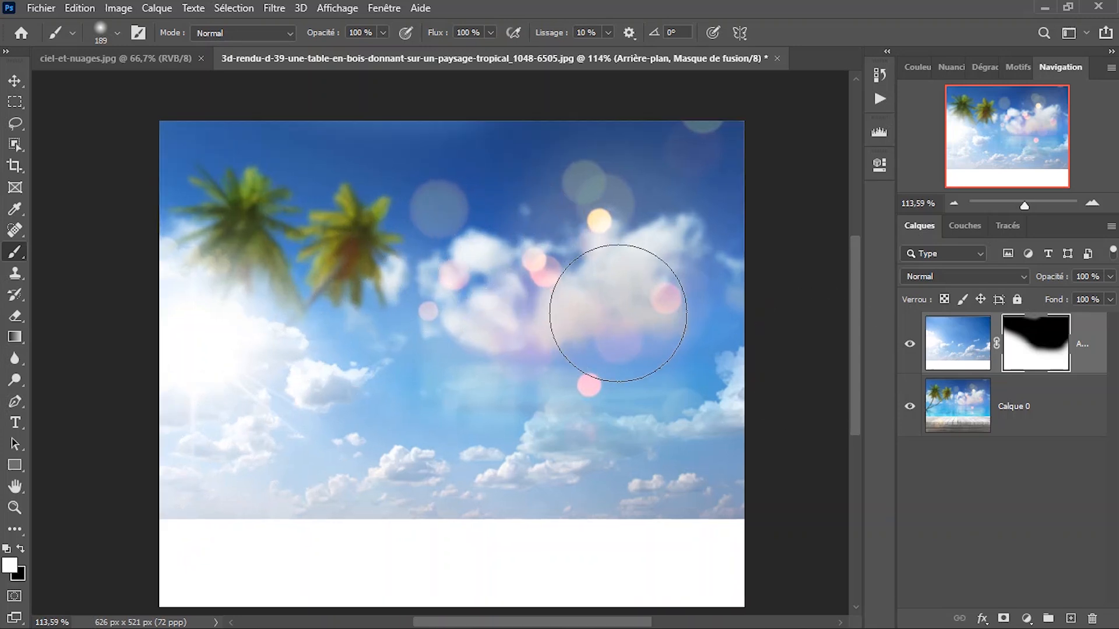
pyautogui.moveTo(488, 260)
pyautogui.mouseDown()
pyautogui.moveTo(499, 244)
pyautogui.moveTo(442, 207)
pyautogui.moveTo(215, 162)
pyautogui.moveTo(301, 272)
pyautogui.moveTo(470, 290)
pyautogui.moveTo(602, 180)
pyautogui.moveTo(325, 153)
pyautogui.moveTo(445, 155)
pyautogui.moveTo(682, 304)
pyautogui.moveTo(662, 387)
pyautogui.moveTo(627, 419)
pyautogui.moveTo(257, 317)
pyautogui.moveTo(195, 195)
pyautogui.moveTo(460, 295)
pyautogui.moveTo(584, 201)
pyautogui.moveTo(665, 351)
pyautogui.mouseUp()
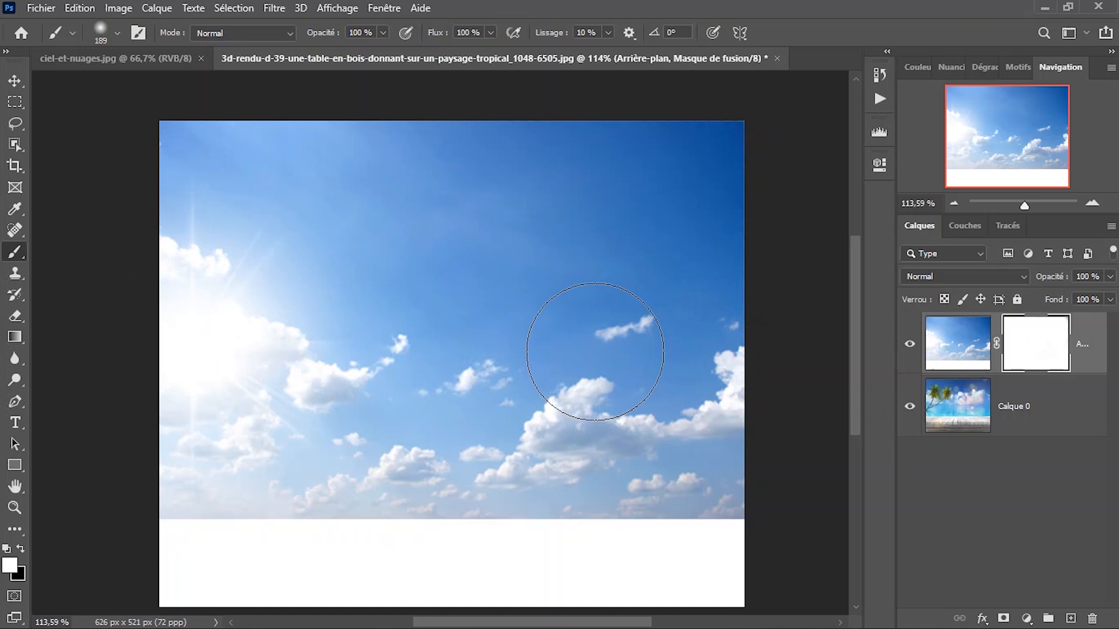
# Switch back to black and paint the upper part of the mask again to hide the sky over the palms and clouds.
pyautogui.press('x')
pyautogui.moveTo(575, 305)
pyautogui.mouseDown()
pyautogui.moveTo(635, 225)
pyautogui.moveTo(466, 139)
pyautogui.moveTo(277, 152)
pyautogui.moveTo(238, 192)
pyautogui.moveTo(466, 339)
pyautogui.moveTo(473, 325)
pyautogui.moveTo(718, 228)
pyautogui.moveTo(580, 313)
pyautogui.moveTo(217, 184)
pyautogui.moveTo(203, 142)
pyautogui.moveTo(497, 318)
pyautogui.moveTo(618, 355)
pyautogui.moveTo(657, 332)
pyautogui.mouseUp()
pyautogui.moveTo(731, 223)
pyautogui.mouseDown()
pyautogui.moveTo(717, 134)
pyautogui.moveTo(569, 212)
pyautogui.mouseUp()
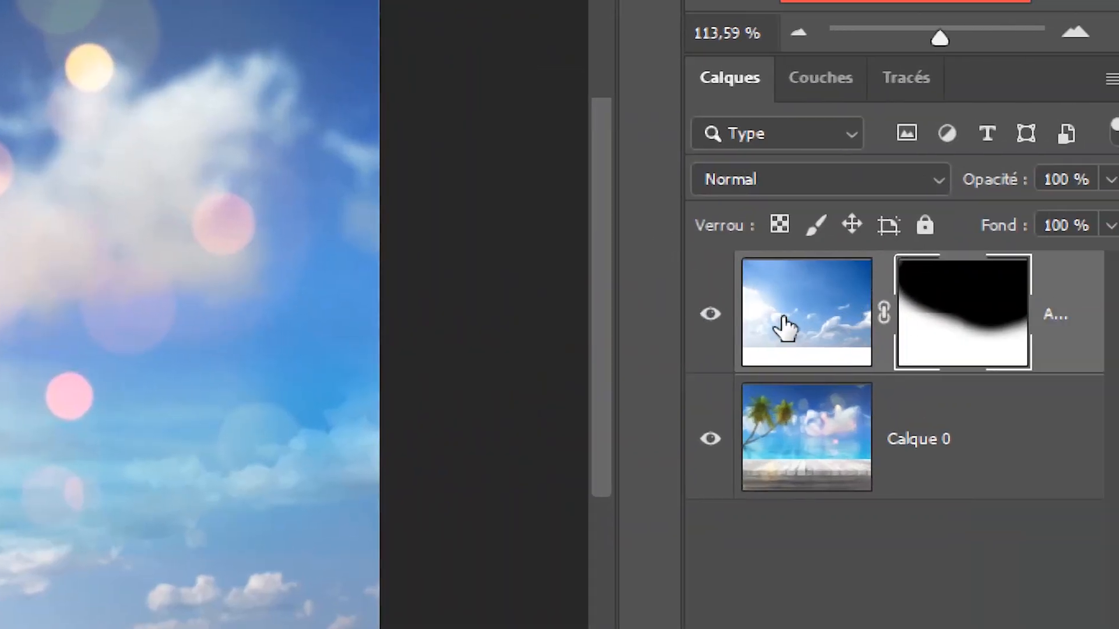
pyautogui.scroll(1, 807, 315)
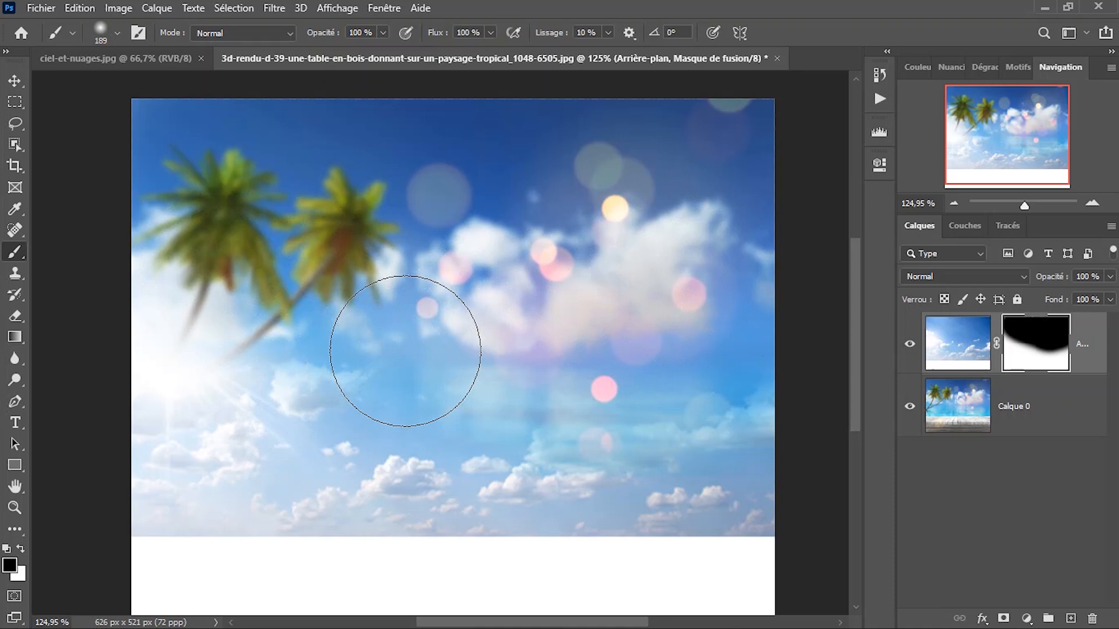
# Create a 16 × 12 cm RGB document at 300 pixels/inch with a white background, unlock its background layer and fit it on screen.
pyautogui.click(54, 9)
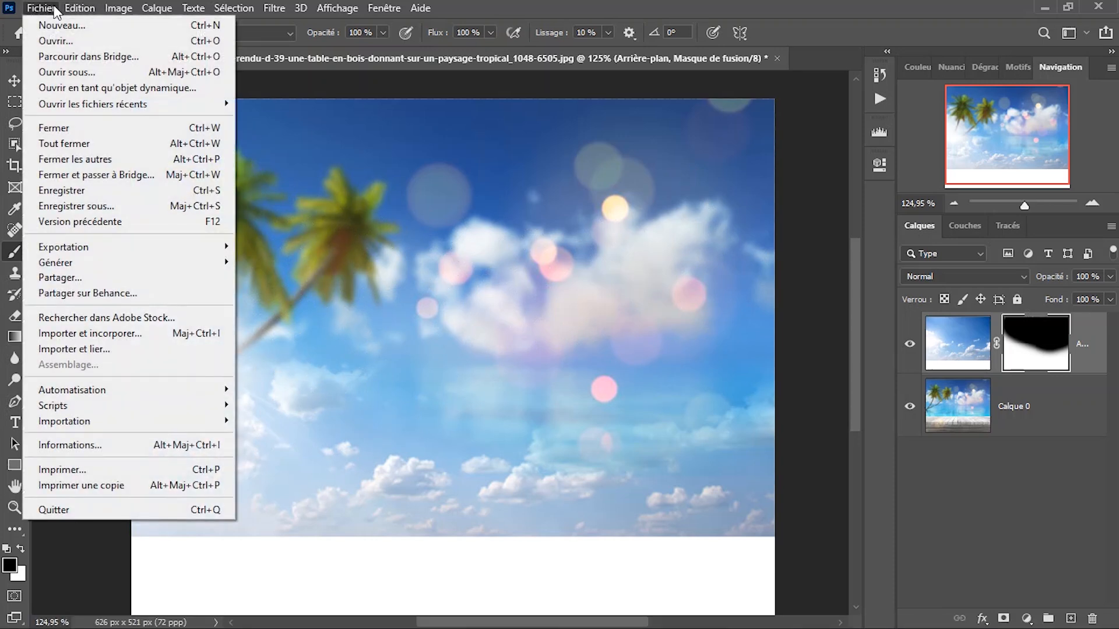
pyautogui.click(215, 26)
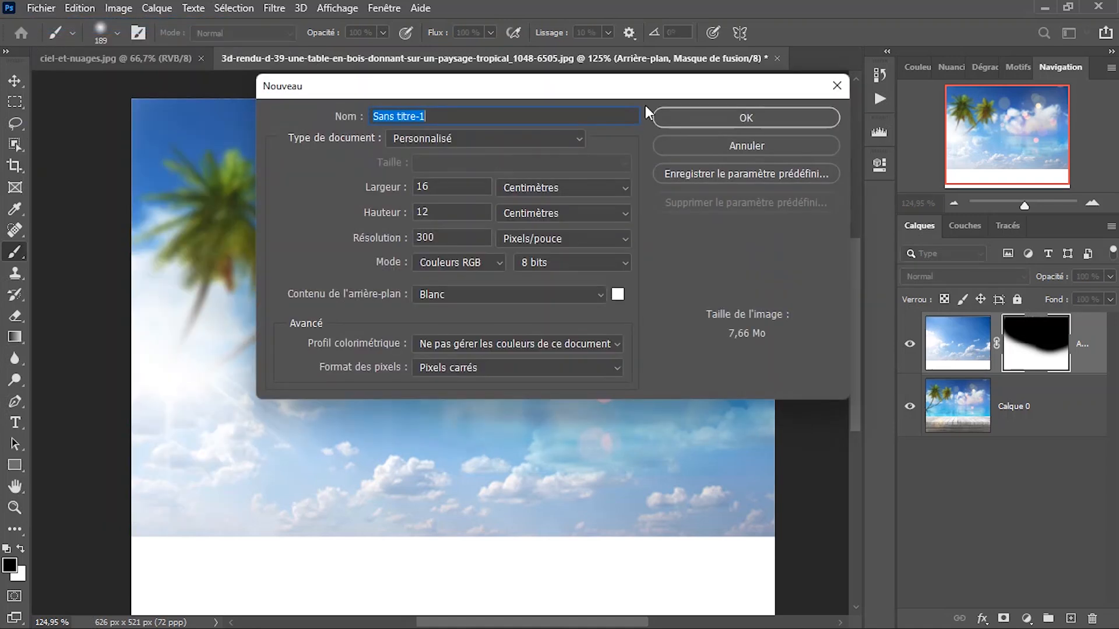
pyautogui.moveTo(657, 89); pyautogui.dragTo(612, 57)
pyautogui.click(669, 85)
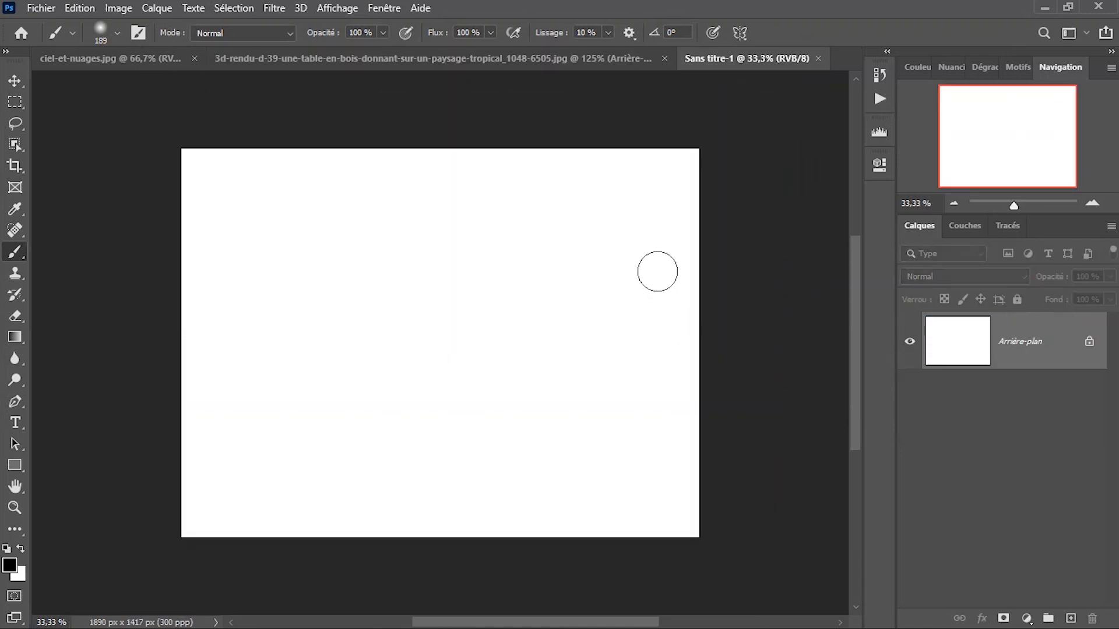
pyautogui.click(1088, 349)
pyautogui.rightClick(492, 287)
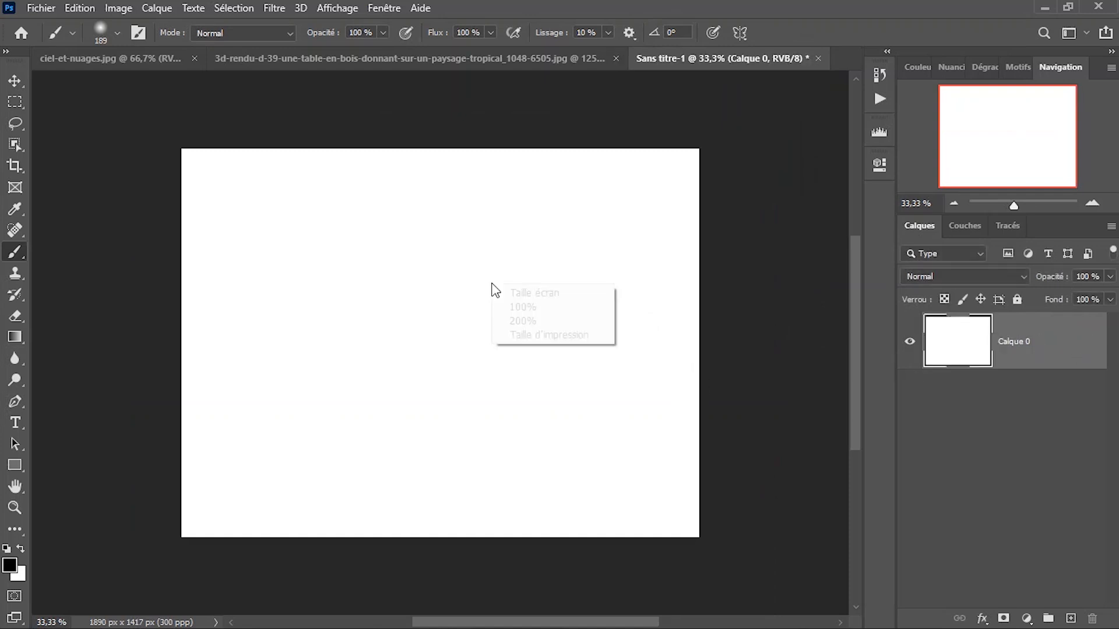
pyautogui.click(513, 294)
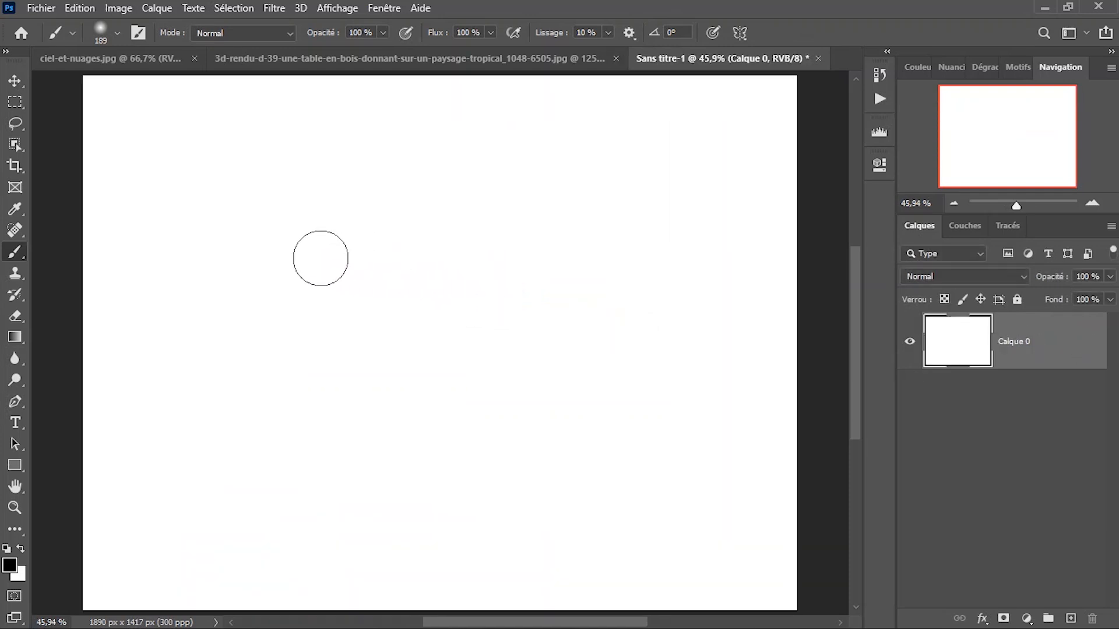
# Resize the brush interactively over the blank canvas, enlarging it to 603 and 1212 px and reducing it to 445 px.
pyautogui.moveTo(298, 242); pyautogui.dragTo(377, 253)
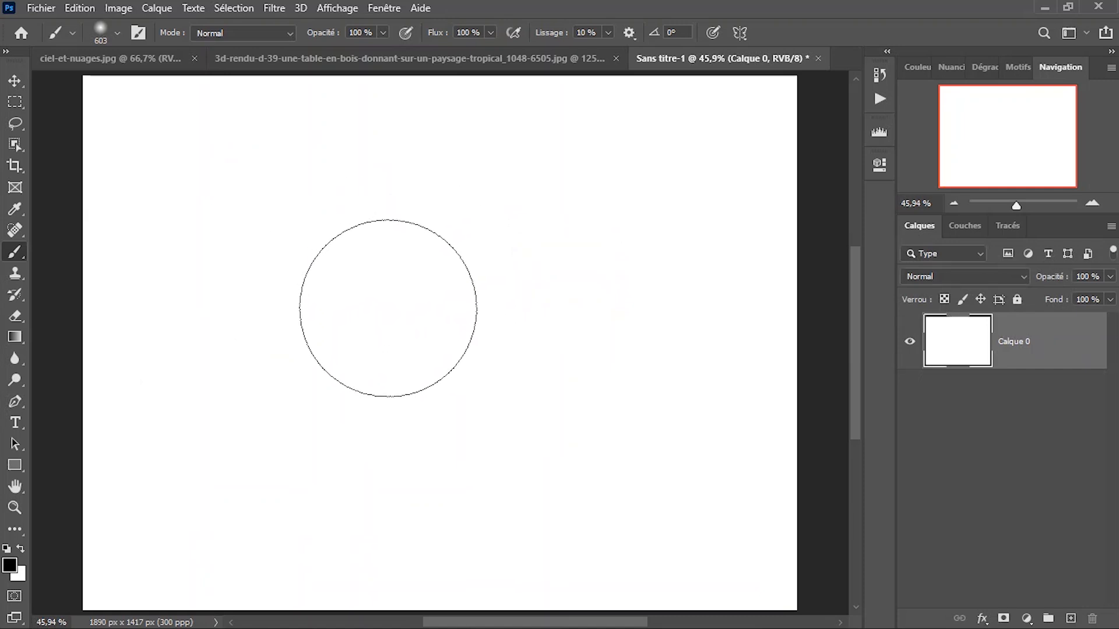
pyautogui.moveTo(332, 289)
pyautogui.mouseDown()
pyautogui.moveTo(447, 340)
pyautogui.moveTo(318, 344)
pyautogui.moveTo(415, 324)
pyautogui.mouseUp()
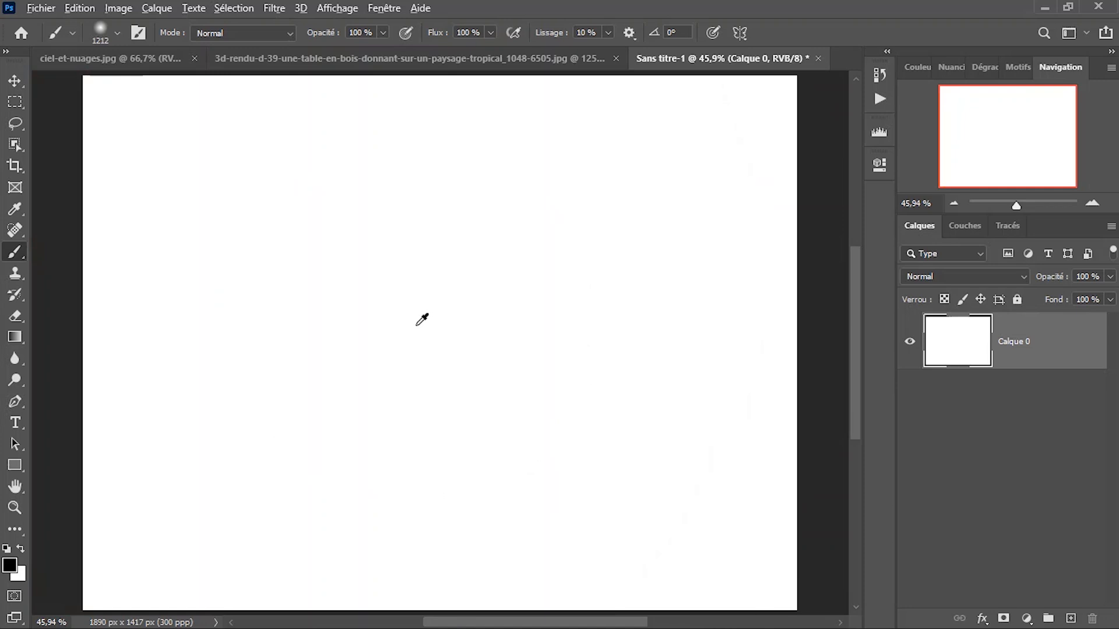
pyautogui.moveTo(376, 322)
pyautogui.mouseDown()
pyautogui.moveTo(474, 320)
pyautogui.moveTo(288, 379)
pyautogui.moveTo(580, 345)
pyautogui.moveTo(274, 404)
pyautogui.moveTo(578, 401)
pyautogui.moveTo(331, 421)
pyautogui.moveTo(387, 379)
pyautogui.moveTo(382, 388)
pyautogui.moveTo(550, 377)
pyautogui.moveTo(482, 383)
pyautogui.moveTo(939, 407)
pyautogui.moveTo(723, 378)
pyautogui.moveTo(390, 387)
pyautogui.moveTo(669, 442)
pyautogui.moveTo(455, 392)
pyautogui.moveTo(187, 371)
pyautogui.moveTo(399, 356)
pyautogui.moveTo(291, 376)
pyautogui.moveTo(593, 364)
pyautogui.moveTo(717, 389)
pyautogui.moveTo(572, 385)
pyautogui.moveTo(737, 371)
pyautogui.moveTo(260, 331)
pyautogui.moveTo(651, 340)
pyautogui.moveTo(90, 350)
pyautogui.moveTo(395, 350)
pyautogui.moveTo(168, 338)
pyautogui.mouseUp()
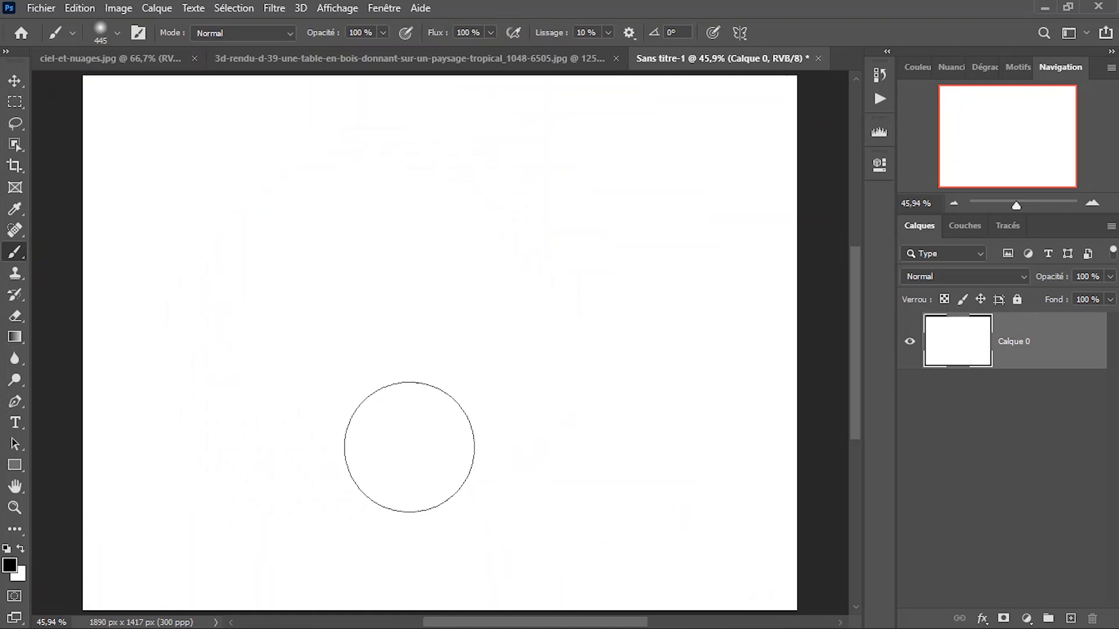
# Adjust the brush hardness interactively on the canvas, ending with a 358 px brush at 100 % hardness.
pyautogui.moveTo(407, 423); pyautogui.dragTo(407, 424)
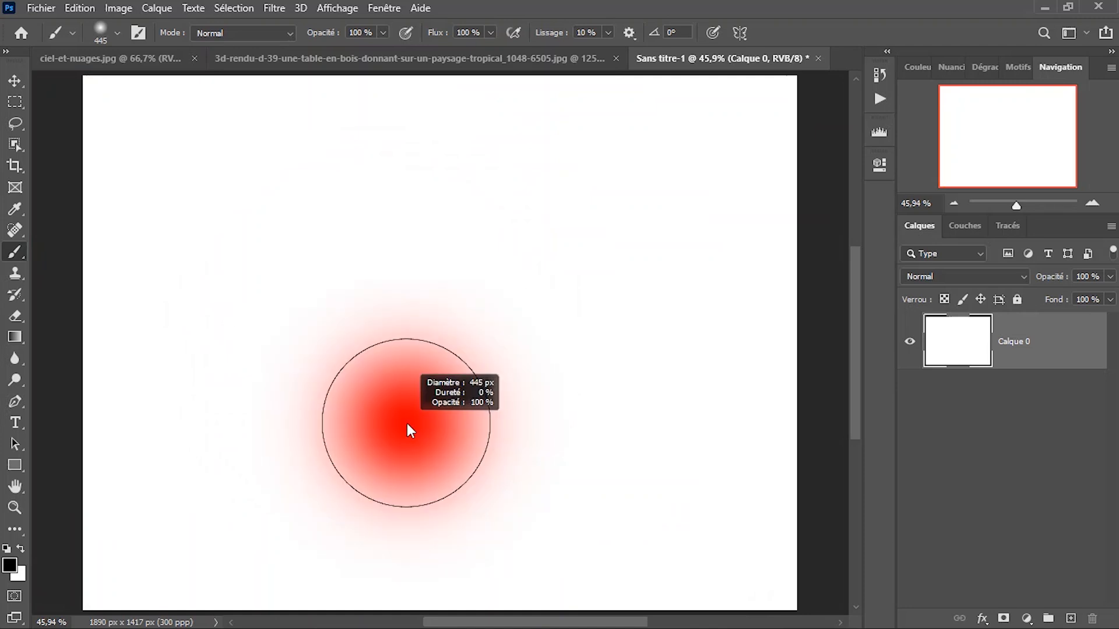
pyautogui.moveTo(407, 423)
pyautogui.mouseDown()
pyautogui.moveTo(410, 280)
pyautogui.moveTo(435, 405)
pyautogui.moveTo(423, 394)
pyautogui.moveTo(427, 333)
pyautogui.moveTo(428, 425)
pyautogui.moveTo(418, 296)
pyautogui.moveTo(415, 398)
pyautogui.moveTo(415, 253)
pyautogui.mouseUp()
pyautogui.moveTo(422, 208)
pyautogui.mouseDown()
pyautogui.moveTo(424, 414)
pyautogui.moveTo(442, 540)
pyautogui.mouseUp()
pyautogui.moveTo(465, 432); pyautogui.dragTo(460, 420)
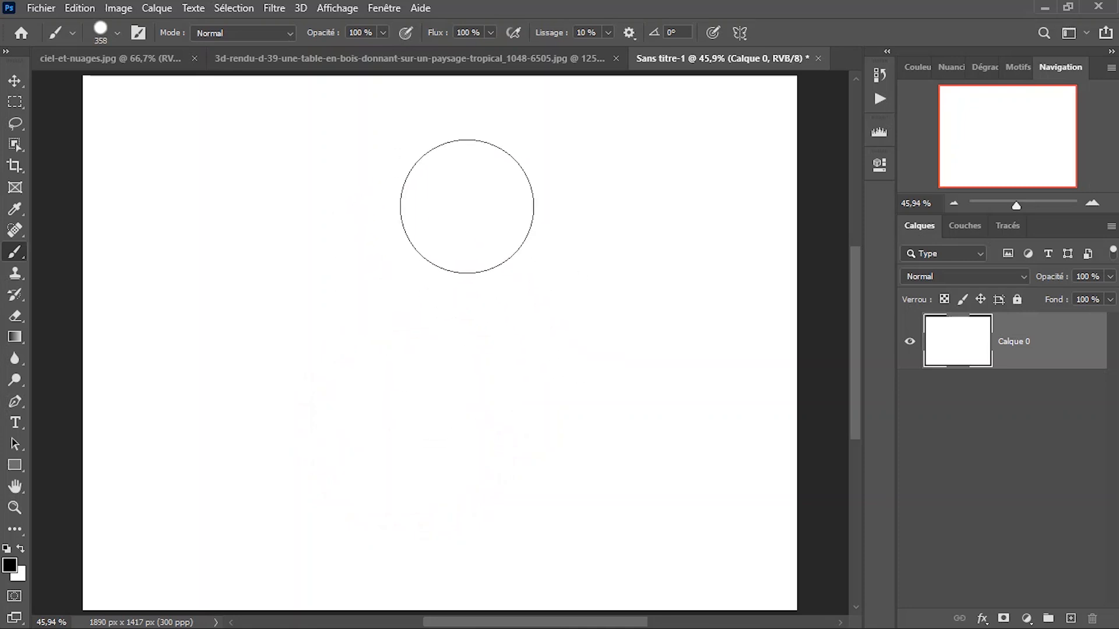
# Set the brush size to 605 px and its hardness to 0 % in the brush settings.
pyautogui.rightClick(467, 207)
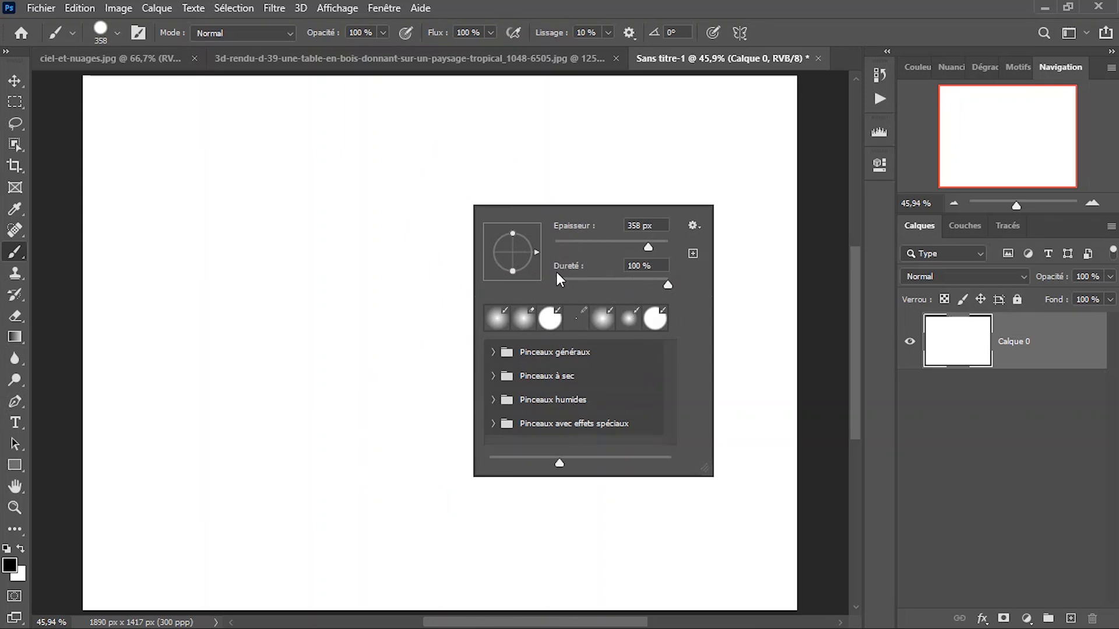
pyautogui.moveTo(668, 283); pyautogui.dragTo(520, 298)
pyautogui.click(674, 285)
pyautogui.moveTo(648, 247); pyautogui.dragTo(605, 247)
pyautogui.moveTo(616, 245)
pyautogui.mouseDown()
pyautogui.moveTo(557, 251)
pyautogui.moveTo(606, 247)
pyautogui.mouseUp()
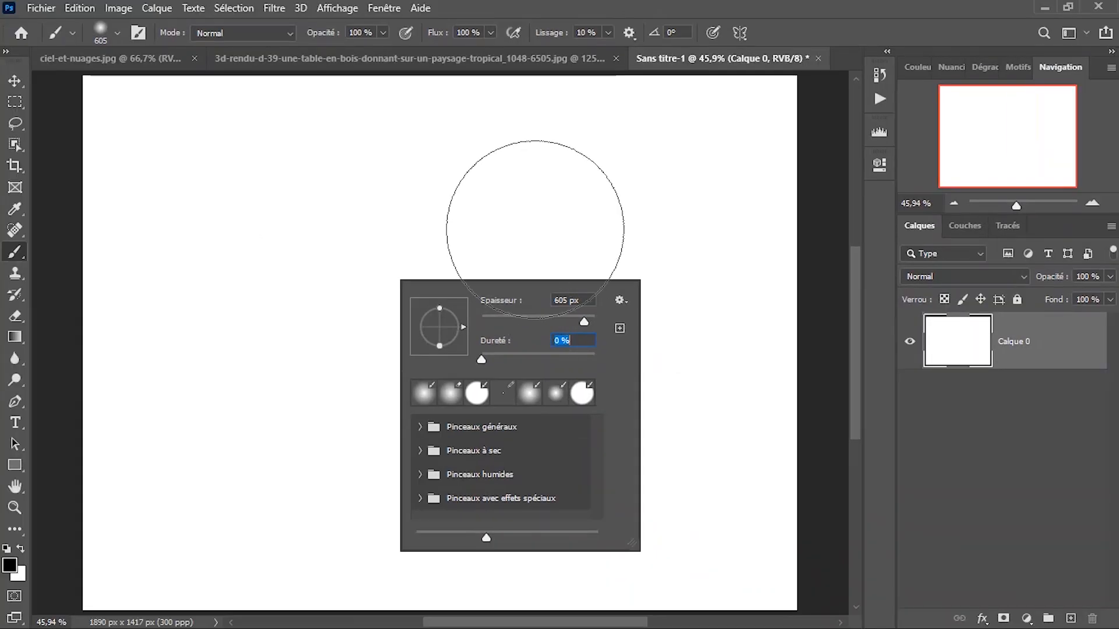
# Stamp a soft black dot at the canvas's upper right, add a new layer, and stamp a second soft dot at the left.
pyautogui.click(502, 125)
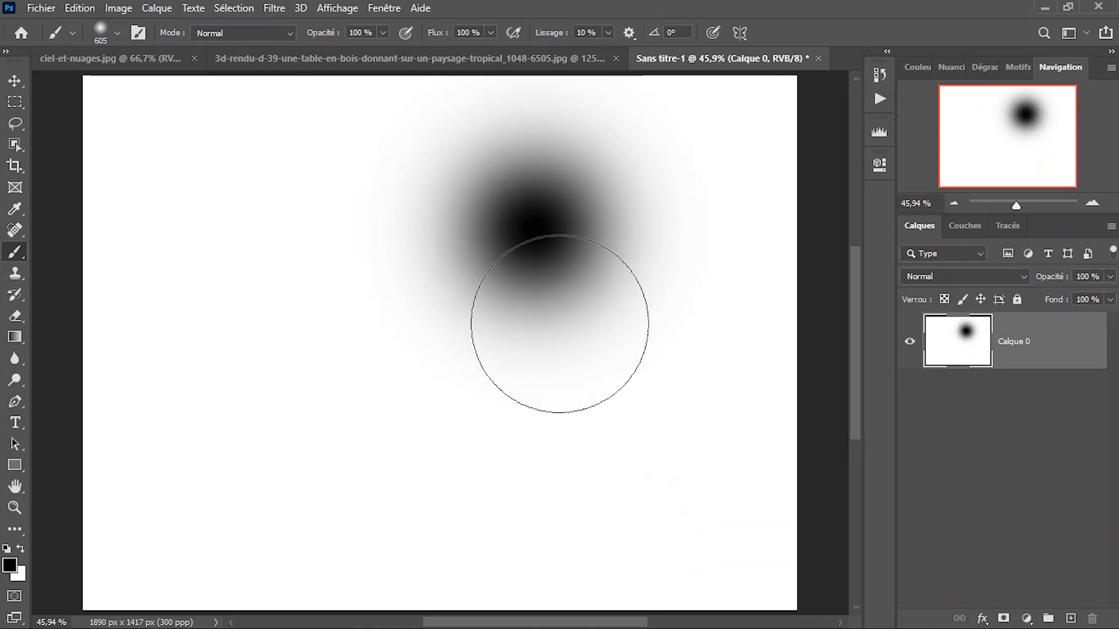
pyautogui.click(1072, 619)
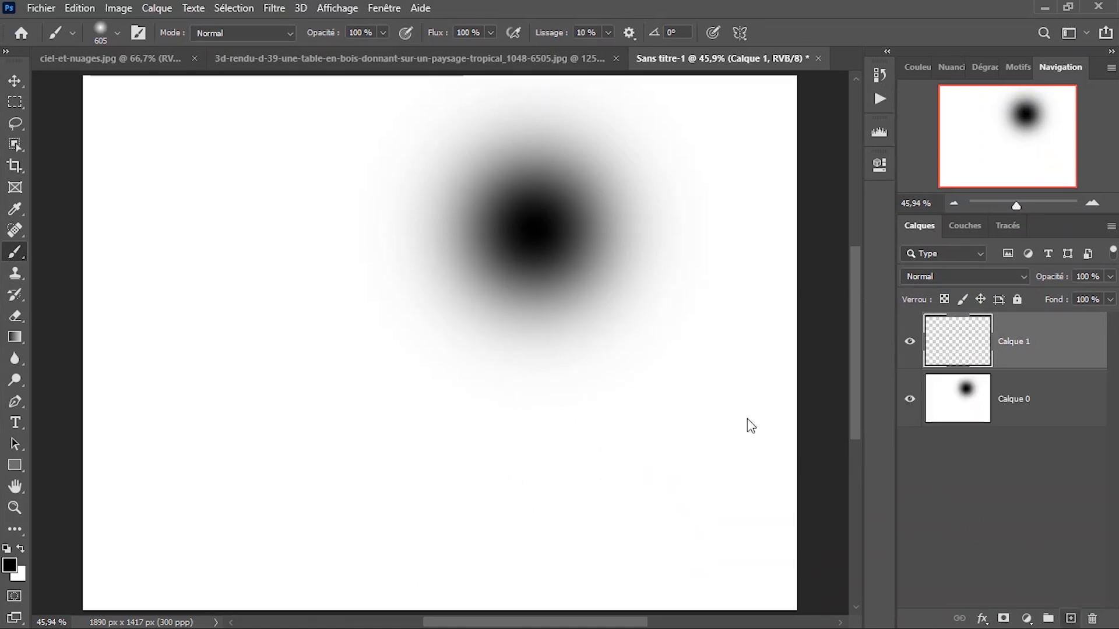
pyautogui.click(268, 330)
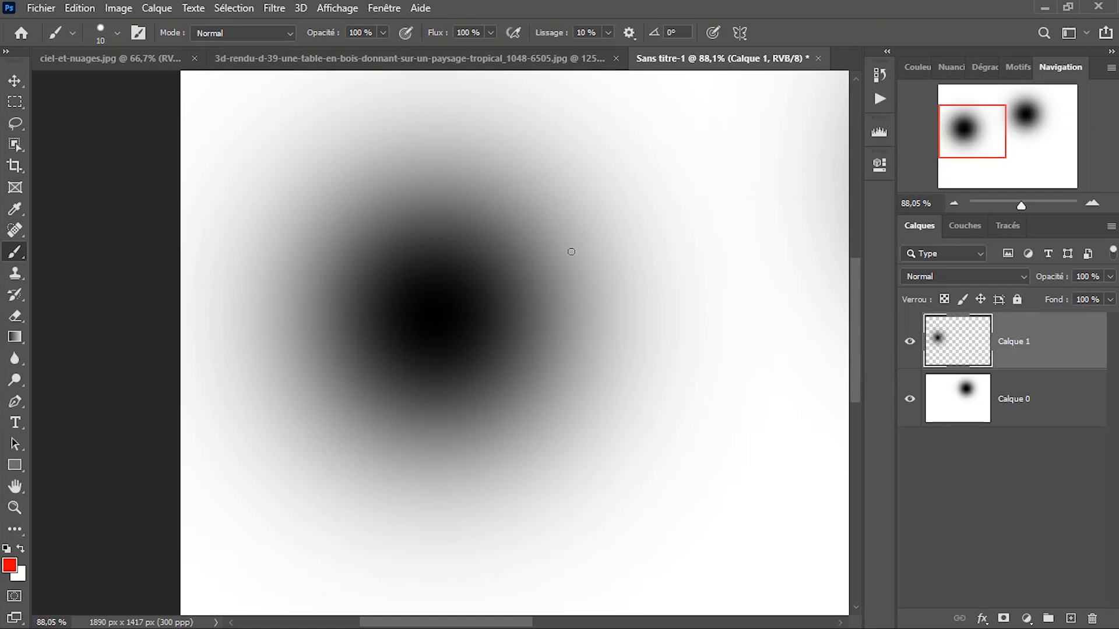
# With a 10 px red brush, outline the left dot's dark core on Calque 1 and draw inward-pointing arrows around it.
pyautogui.moveTo(304, 304)
pyautogui.mouseDown()
pyautogui.moveTo(333, 385)
pyautogui.moveTo(542, 385)
pyautogui.moveTo(289, 268)
pyautogui.moveTo(337, 393)
pyautogui.mouseUp()
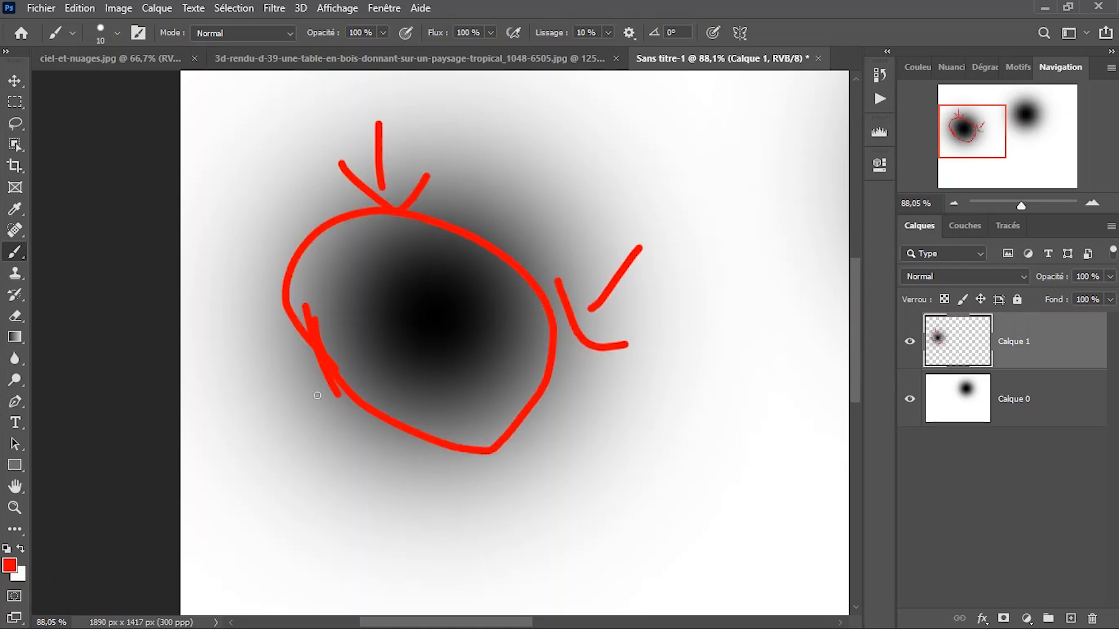
pyautogui.moveTo(268, 399)
pyautogui.mouseDown()
pyautogui.moveTo(361, 444)
pyautogui.moveTo(348, 502)
pyautogui.mouseUp()
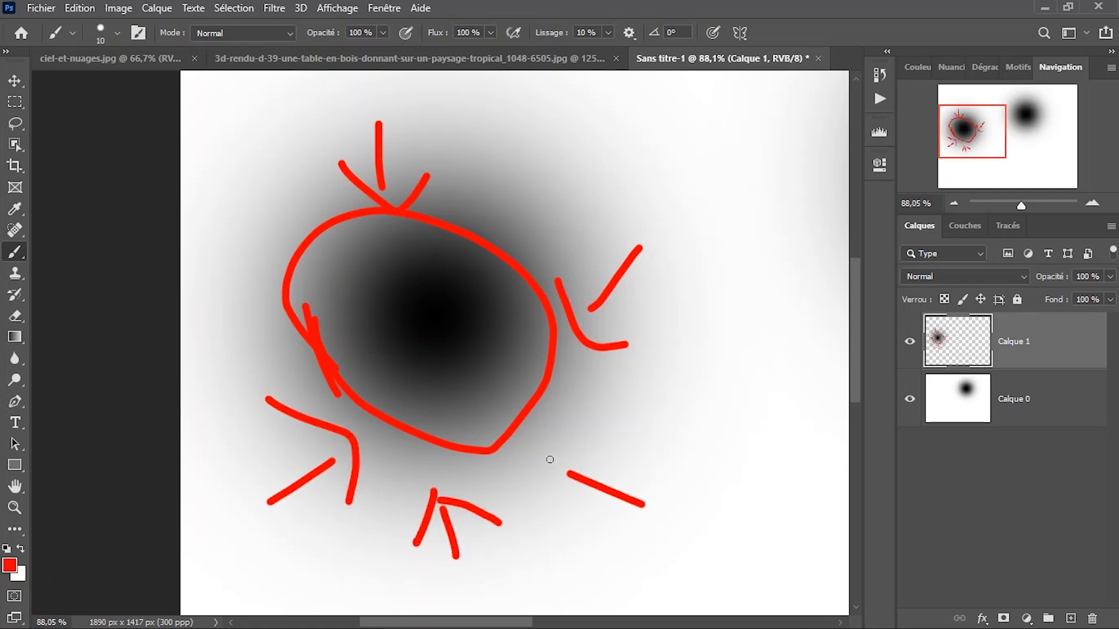
pyautogui.hotkey('ctrl', '0')
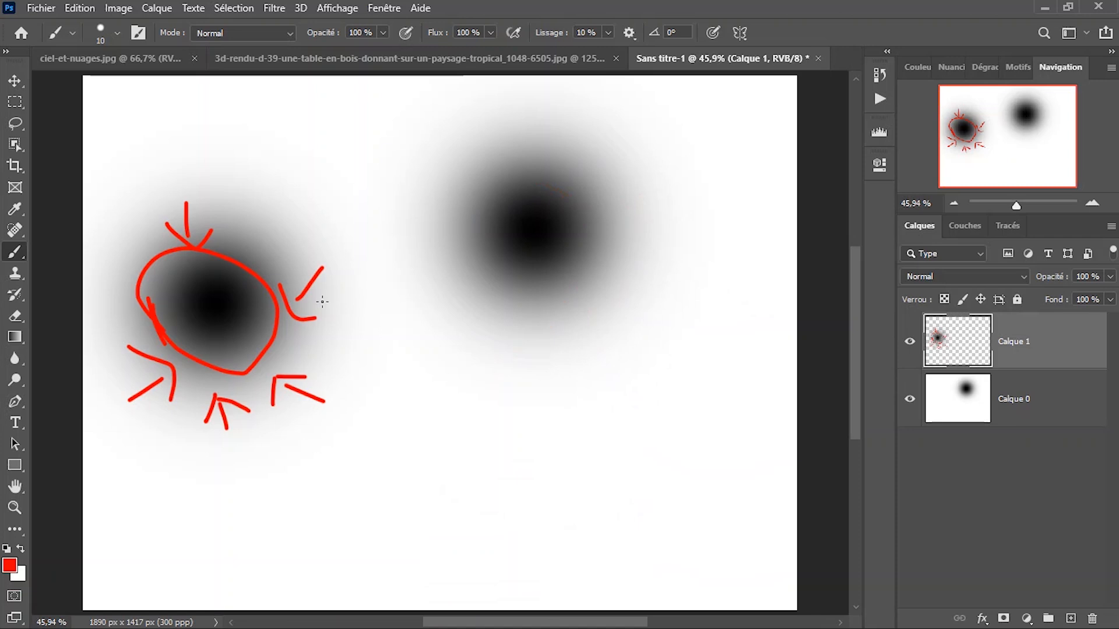
# Set a hard-edged 637 px brush and stamp a red disc at the canvas's lower right.
pyautogui.moveTo(345, 319); pyautogui.dragTo(483, 335)
pyautogui.moveTo(451, 286)
pyautogui.mouseDown()
pyautogui.moveTo(457, 333)
pyautogui.moveTo(482, 240)
pyautogui.moveTo(492, 447)
pyautogui.mouseUp()
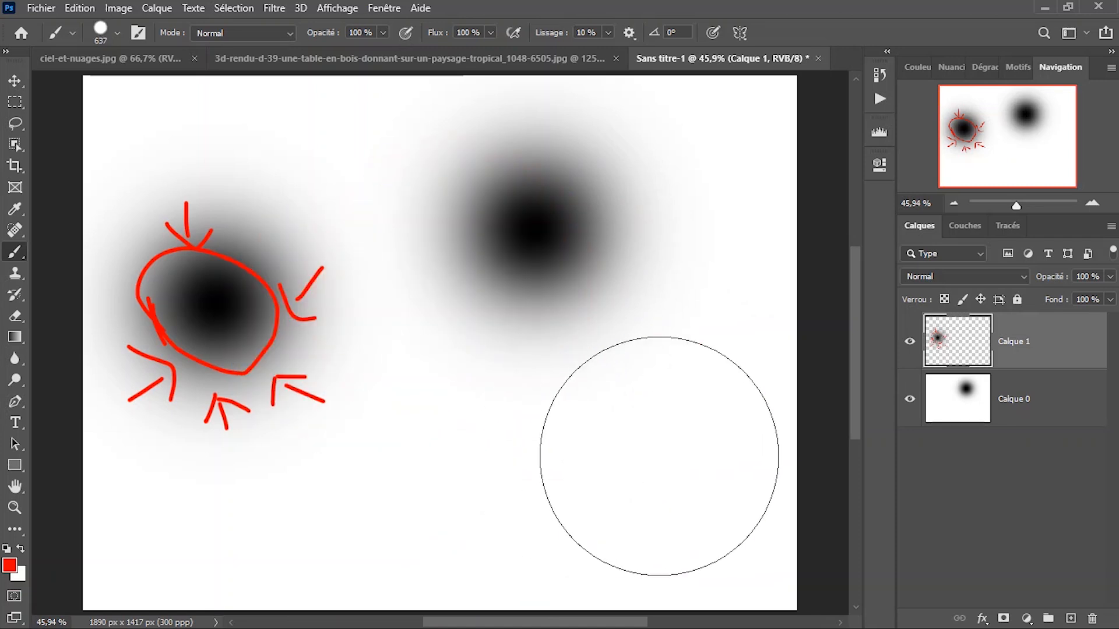
pyautogui.click(658, 455)
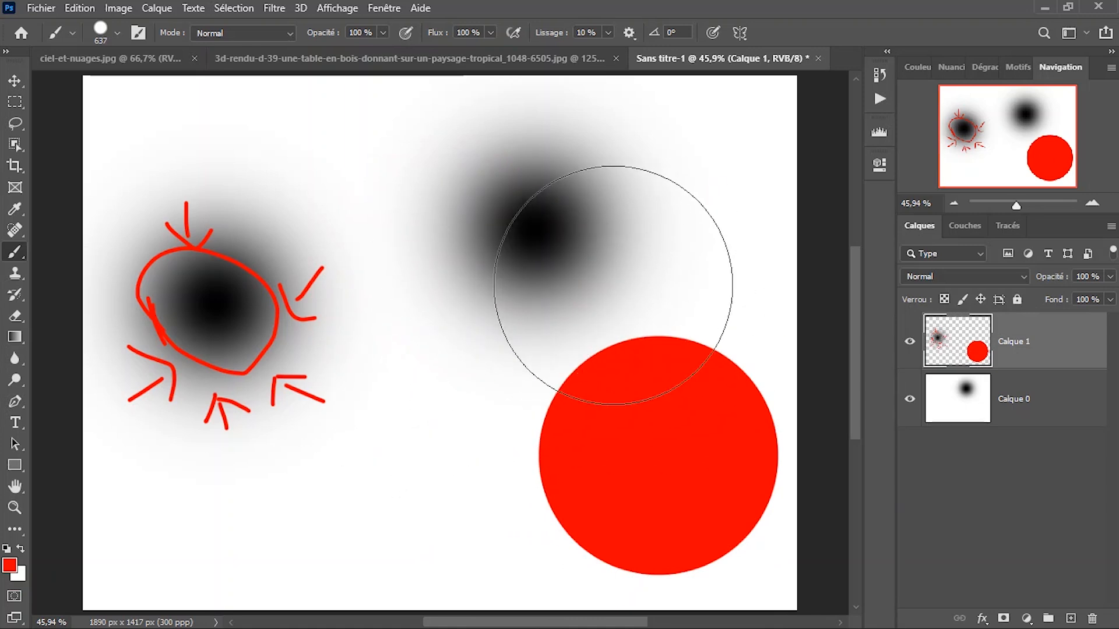
# In the tropical image, paint black with a hard 203 px brush on the sky mask to reveal the sea and wooden table.
pyautogui.click(511, 59)
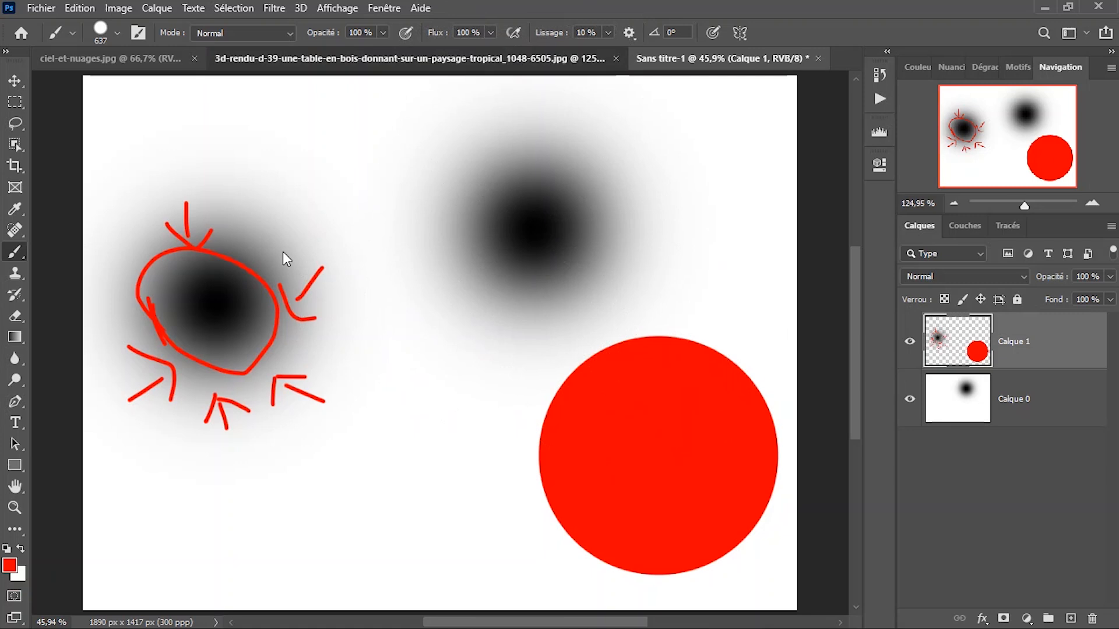
pyautogui.moveTo(484, 395); pyautogui.dragTo(325, 426)
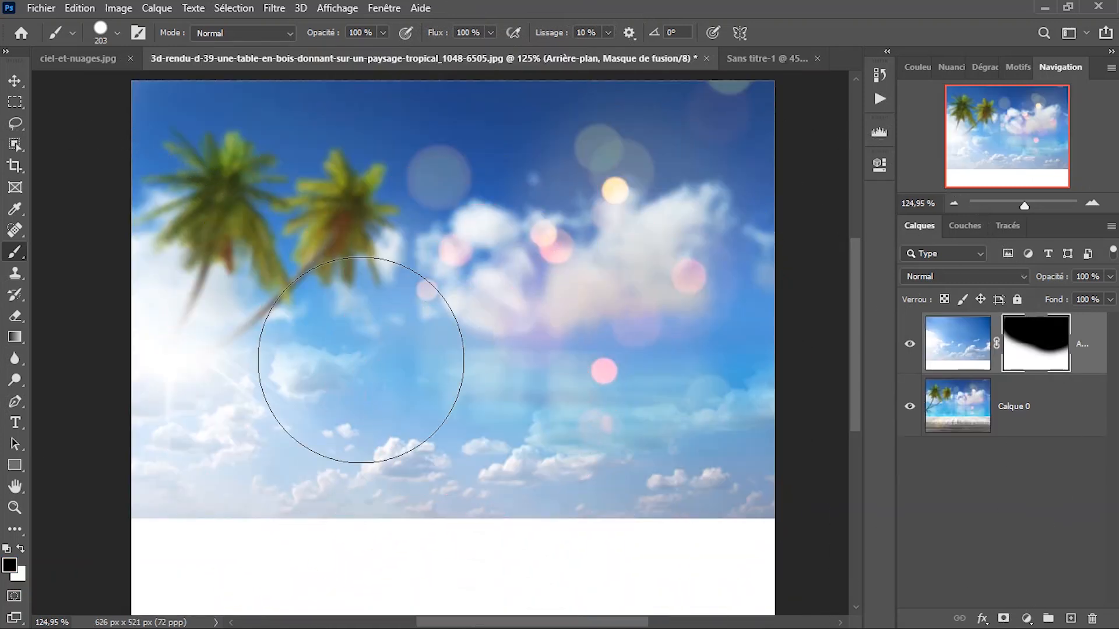
pyautogui.moveTo(245, 369)
pyautogui.mouseDown()
pyautogui.moveTo(414, 383)
pyautogui.moveTo(407, 354)
pyautogui.moveTo(273, 255)
pyautogui.moveTo(414, 308)
pyautogui.moveTo(306, 419)
pyautogui.moveTo(597, 456)
pyautogui.moveTo(473, 283)
pyautogui.mouseUp()
pyautogui.moveTo(385, 341); pyautogui.dragTo(464, 317)
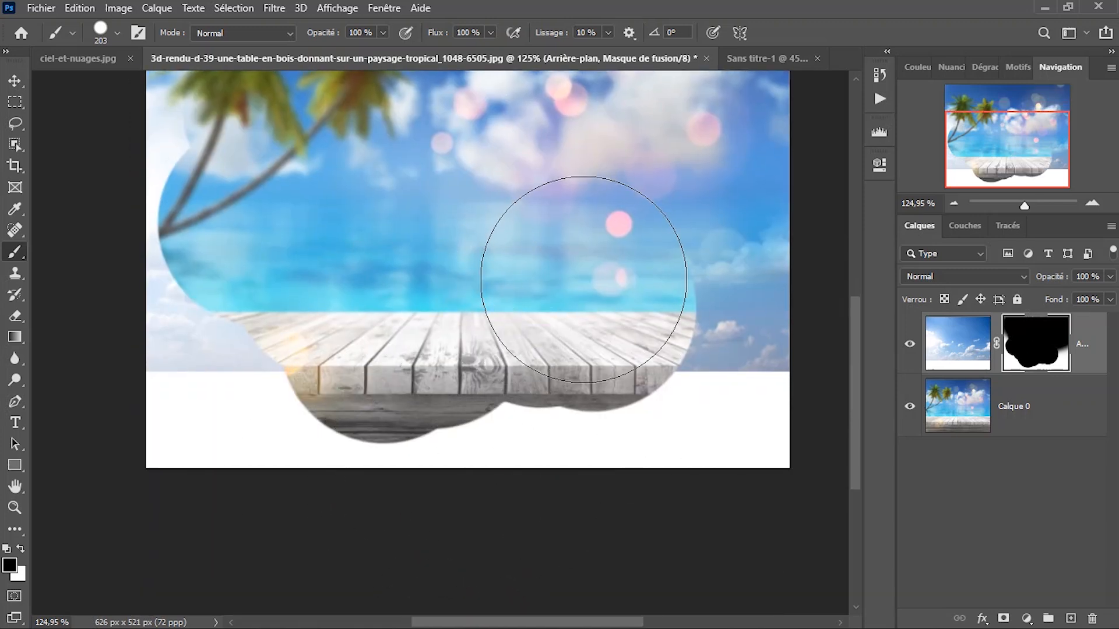
pyautogui.rightClick(588, 300)
pyautogui.click(606, 306)
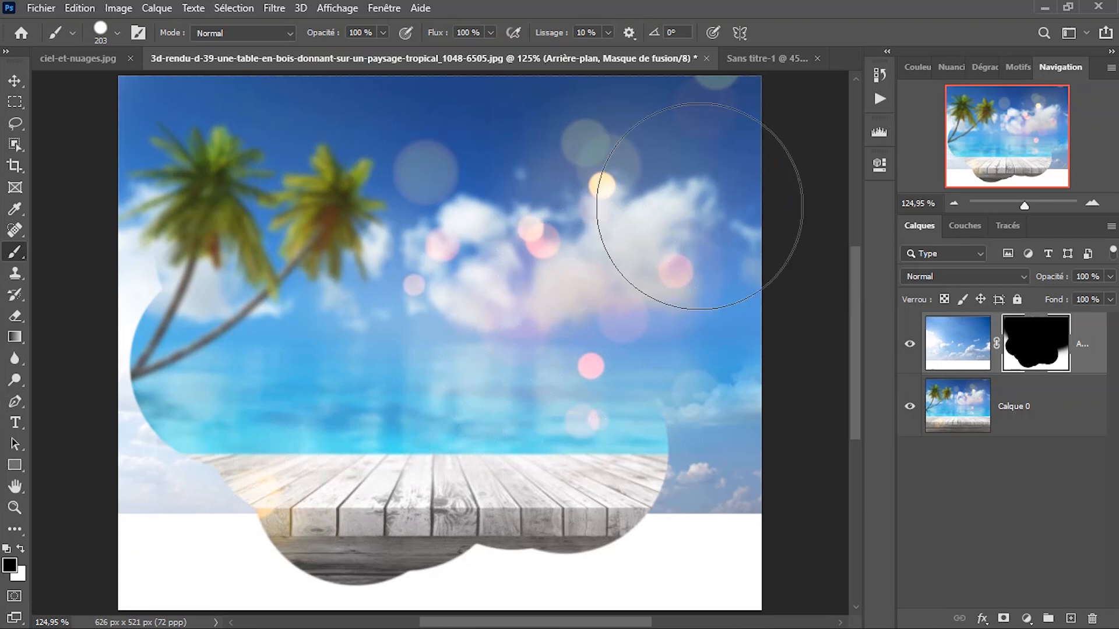
# Return to Sans titre-1 and change the hard brush to a soft-edged 429 px brush.
pyautogui.click(752, 57)
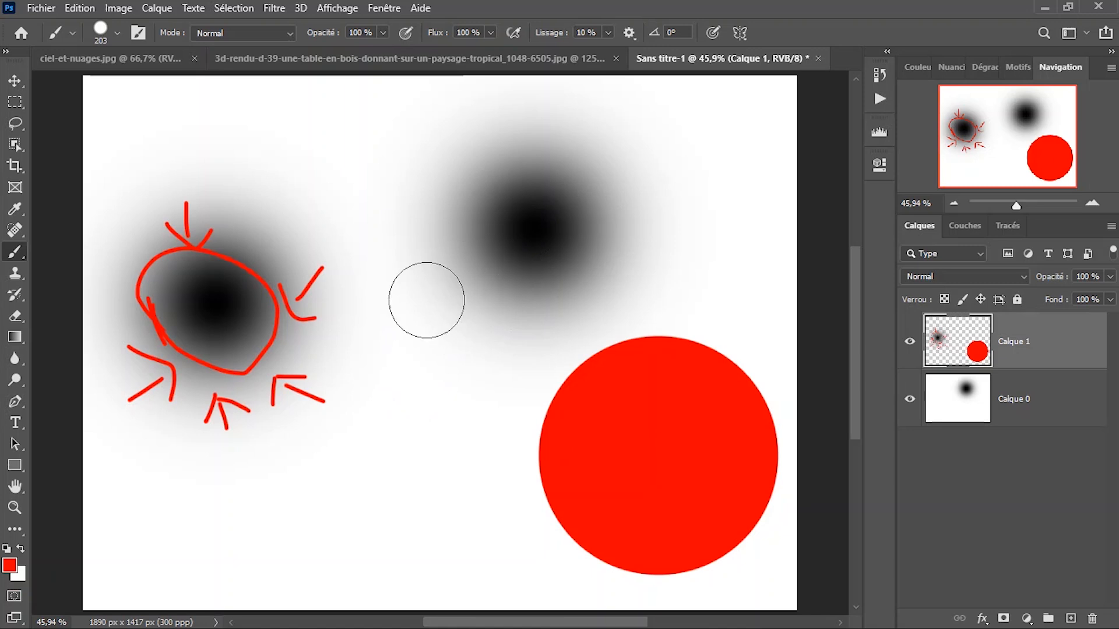
pyautogui.keyDown('alt'); pyautogui.rightClick(401, 329); pyautogui.keyUp('alt')
pyautogui.moveTo(414, 333); pyautogui.dragTo(471, 342)
pyautogui.moveTo(449, 415); pyautogui.dragTo(430, 151)
pyautogui.moveTo(390, 374); pyautogui.dragTo(393, 145)
pyautogui.moveTo(462, 350); pyautogui.dragTo(412, 350)
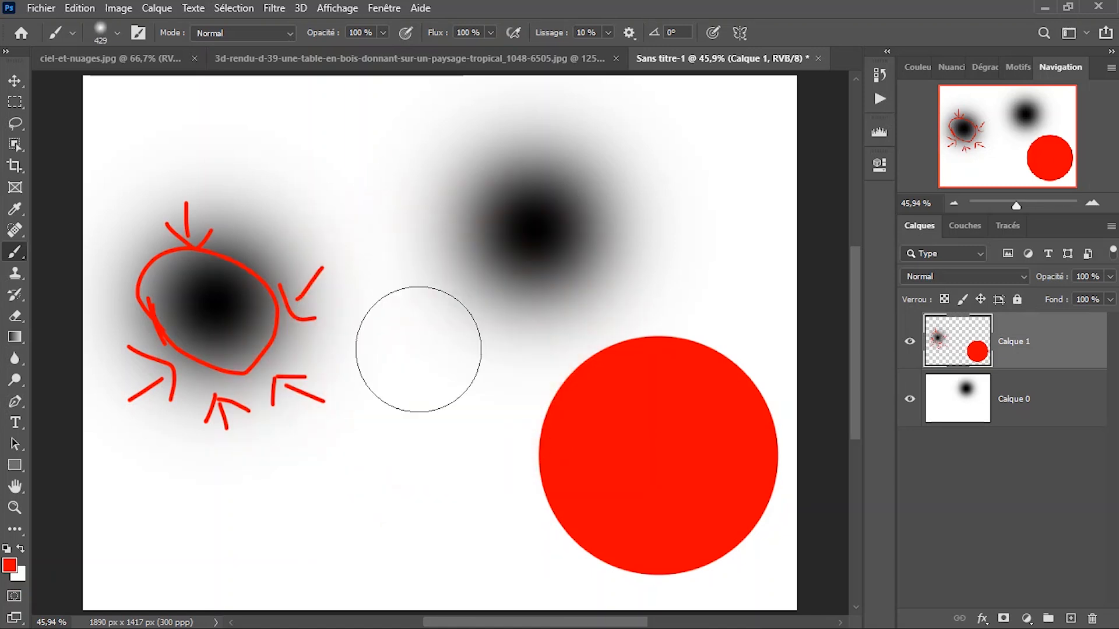
# In the tropical image, paint black with a soft 186 px brush along the mask's remaining edges to reveal the rest of the table and sea.
pyautogui.click(554, 58)
pyautogui.moveTo(376, 307)
pyautogui.mouseDown()
pyautogui.moveTo(254, 310)
pyautogui.moveTo(253, 293)
pyautogui.mouseUp()
pyautogui.moveTo(482, 349); pyautogui.dragTo(489, 290)
pyautogui.moveTo(672, 374)
pyautogui.mouseDown()
pyautogui.moveTo(401, 415)
pyautogui.moveTo(430, 441)
pyautogui.moveTo(237, 394)
pyautogui.moveTo(138, 212)
pyautogui.moveTo(143, 187)
pyautogui.mouseUp()
pyautogui.moveTo(662, 357)
pyautogui.mouseDown()
pyautogui.moveTo(587, 394)
pyautogui.moveTo(749, 300)
pyautogui.moveTo(717, 399)
pyautogui.moveTo(705, 367)
pyautogui.moveTo(750, 412)
pyautogui.moveTo(315, 425)
pyautogui.mouseUp()
pyautogui.moveTo(510, 259); pyautogui.dragTo(471, 384)
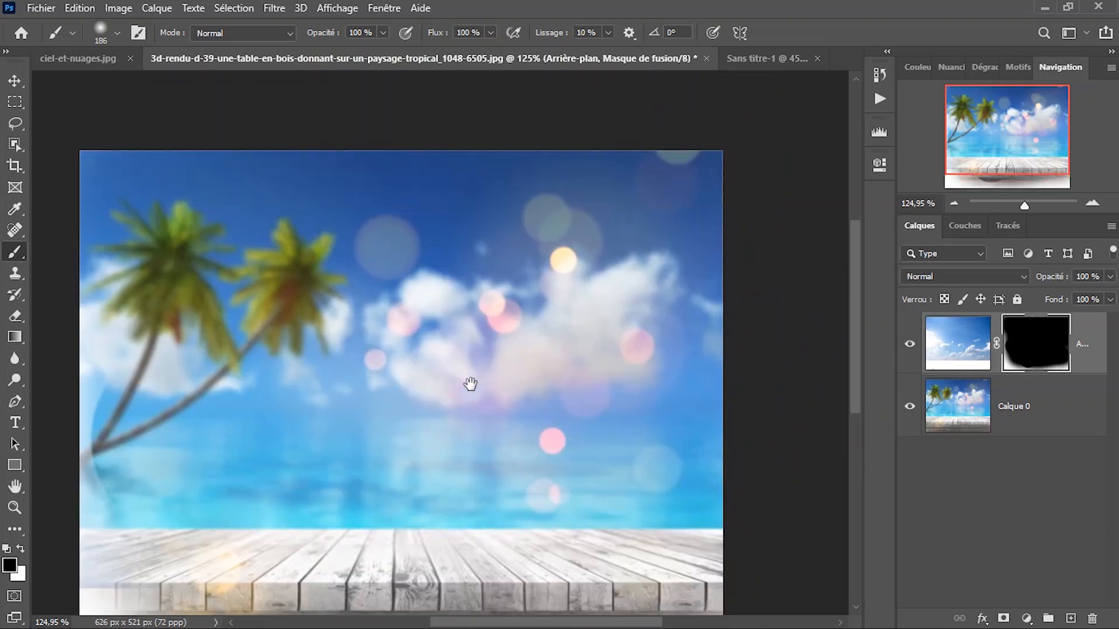
# Delete the painted mask from the Arrière-plan layer without applying it.
pyautogui.moveTo(1037, 361); pyautogui.dragTo(1092, 619)
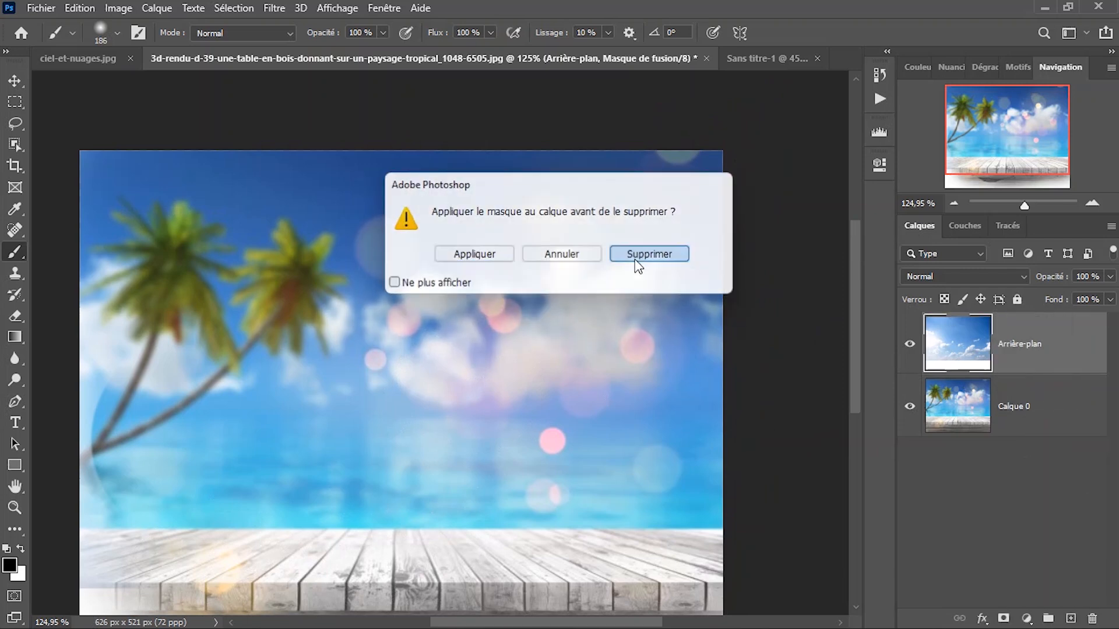
# Discard the painted mask from the Arrière-plan layer and give that layer a new white layer mask.
pyautogui.click(636, 261)
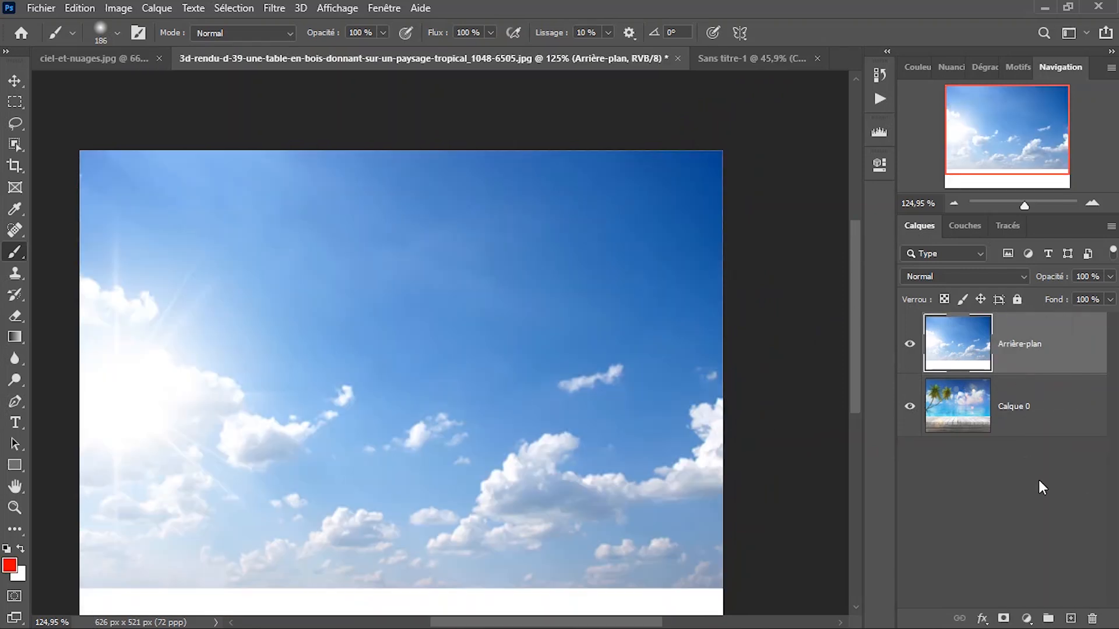
pyautogui.click(1077, 617)
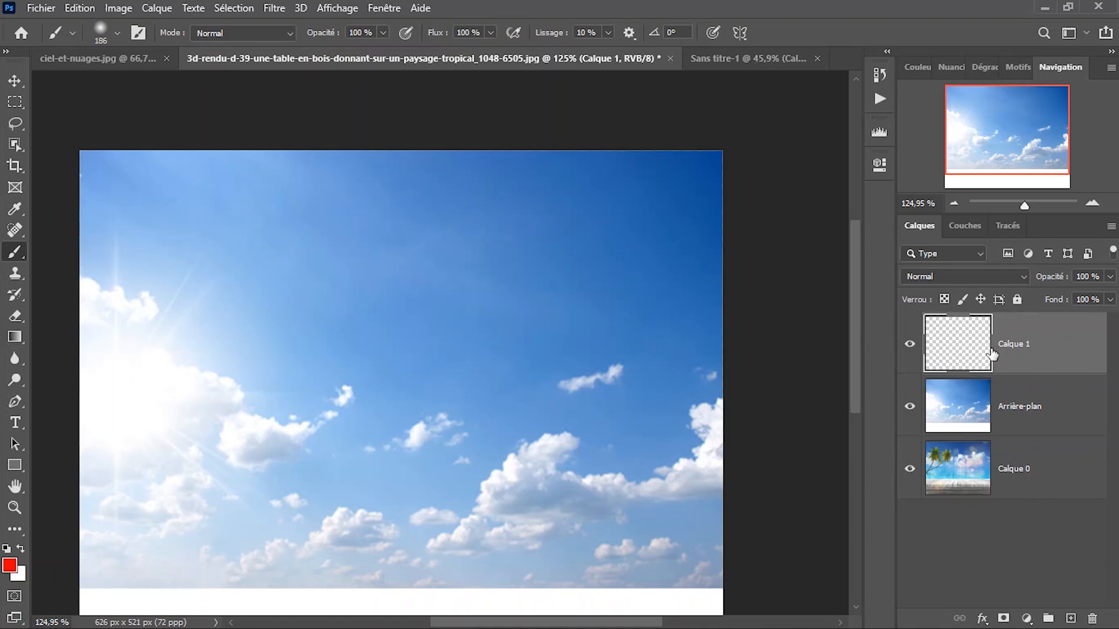
pyautogui.press('Delete')
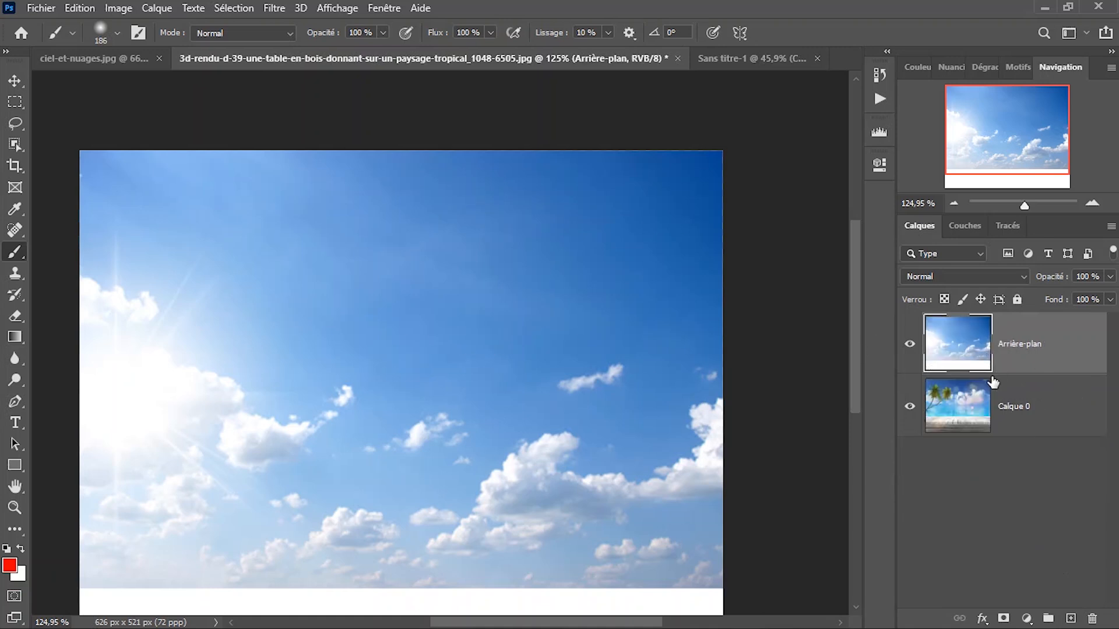
pyautogui.click(1006, 619)
pyautogui.scroll(-1, 458, 275)
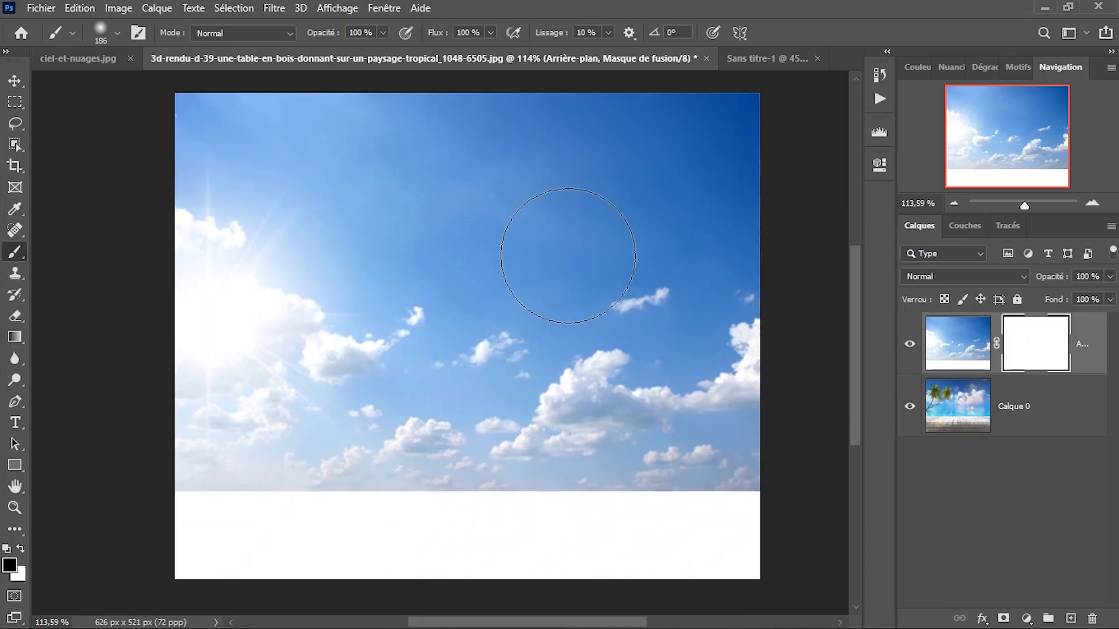
# Paint black with a soft 186 px brush in the middle of the sky mask to reveal the palm, sea and table.
pyautogui.moveTo(372, 346); pyautogui.dragTo(386, 290)
pyautogui.rightClick(376, 236)
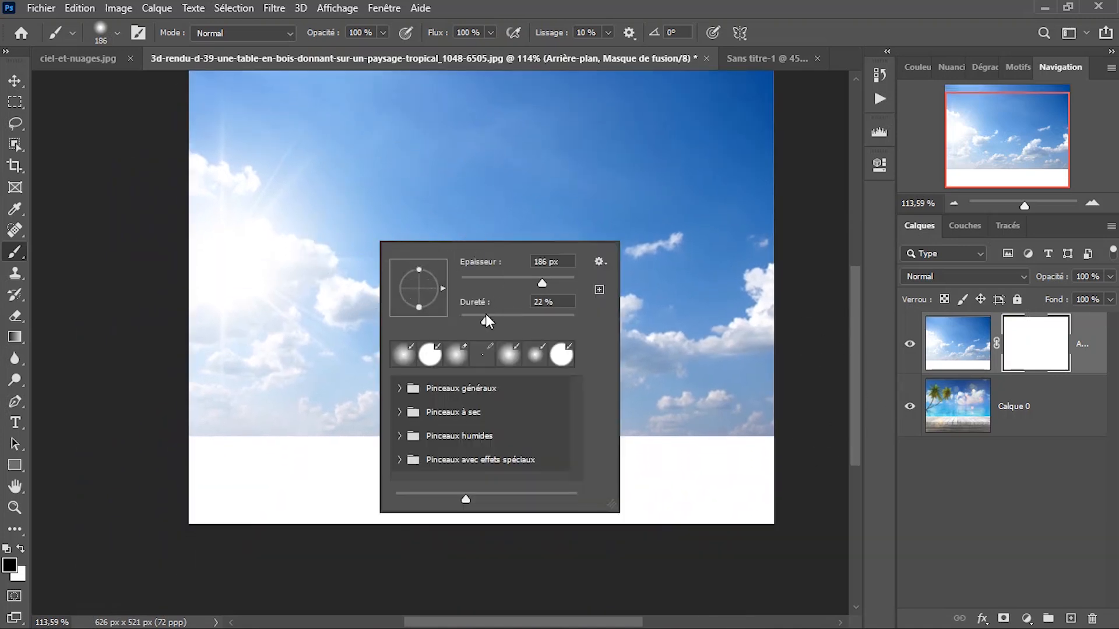
pyautogui.click(367, 314)
pyautogui.moveTo(547, 366)
pyautogui.mouseDown()
pyautogui.moveTo(465, 390)
pyautogui.moveTo(369, 361)
pyautogui.moveTo(503, 391)
pyautogui.moveTo(614, 283)
pyautogui.moveTo(434, 316)
pyautogui.moveTo(299, 291)
pyautogui.moveTo(374, 330)
pyautogui.moveTo(547, 373)
pyautogui.moveTo(463, 250)
pyautogui.moveTo(548, 290)
pyautogui.moveTo(513, 283)
pyautogui.moveTo(506, 326)
pyautogui.mouseUp()
pyautogui.scroll(-3, 532, 283)
pyautogui.moveTo(406, 318)
pyautogui.mouseDown()
pyautogui.moveTo(495, 286)
pyautogui.moveTo(478, 357)
pyautogui.moveTo(517, 282)
pyautogui.moveTo(524, 333)
pyautogui.moveTo(405, 309)
pyautogui.moveTo(405, 359)
pyautogui.moveTo(385, 323)
pyautogui.moveTo(383, 386)
pyautogui.moveTo(537, 385)
pyautogui.moveTo(562, 237)
pyautogui.moveTo(593, 307)
pyautogui.moveTo(574, 353)
pyautogui.moveTo(533, 265)
pyautogui.moveTo(450, 303)
pyautogui.moveTo(484, 329)
pyautogui.moveTo(414, 276)
pyautogui.moveTo(479, 328)
pyautogui.mouseUp()
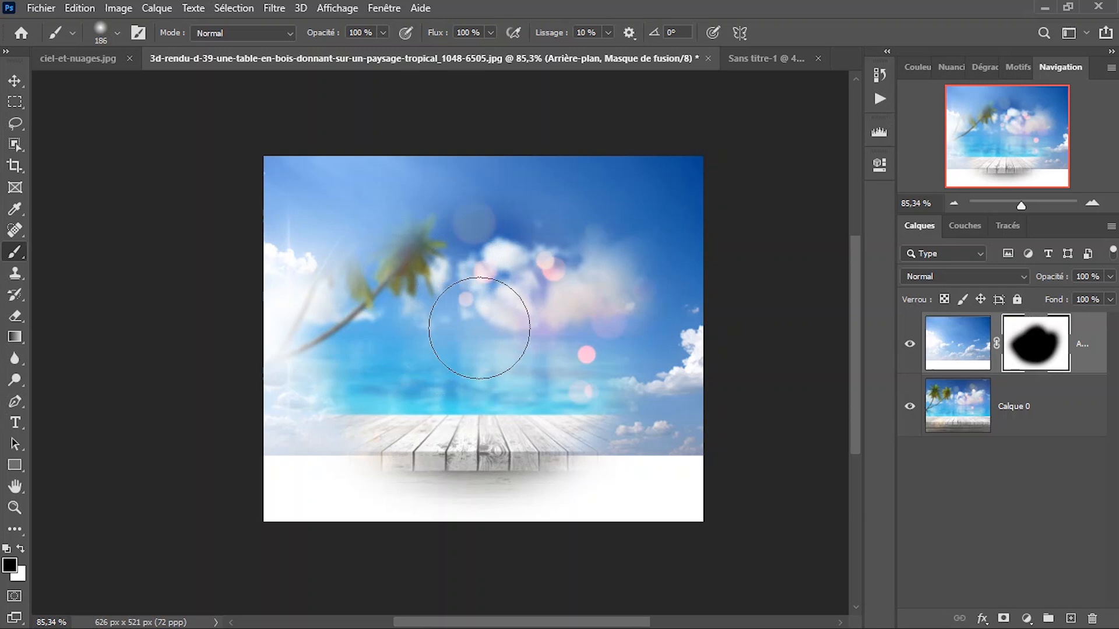
# Fit the image to the screen, set the brush hardness to 100 % and paint black along the revealed area's upper and side edges.
pyautogui.rightClick(487, 323)
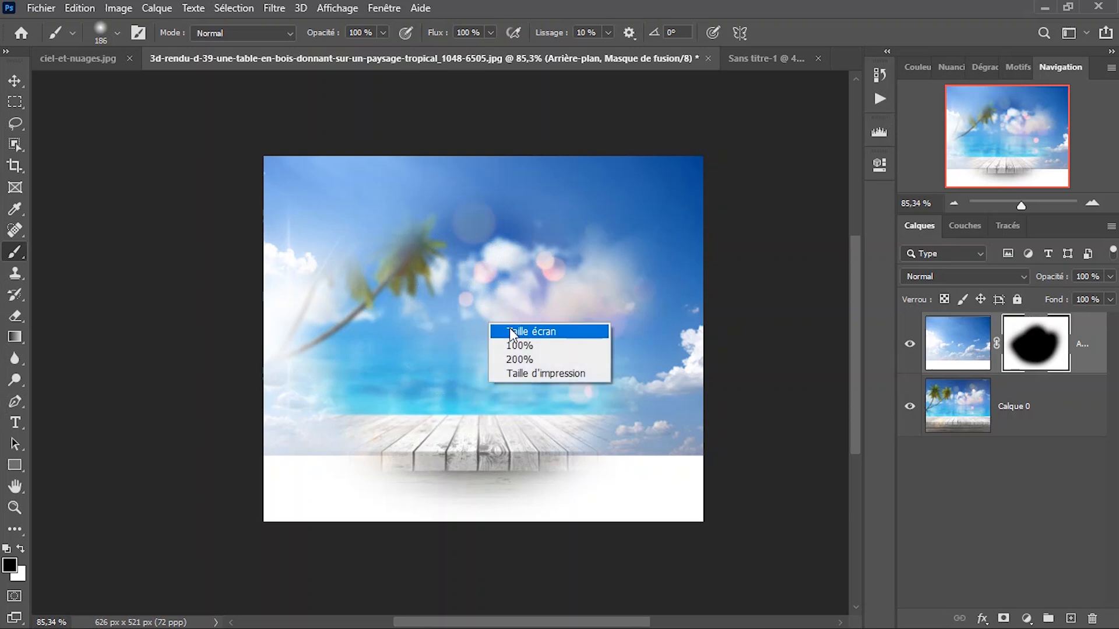
pyautogui.click(510, 327)
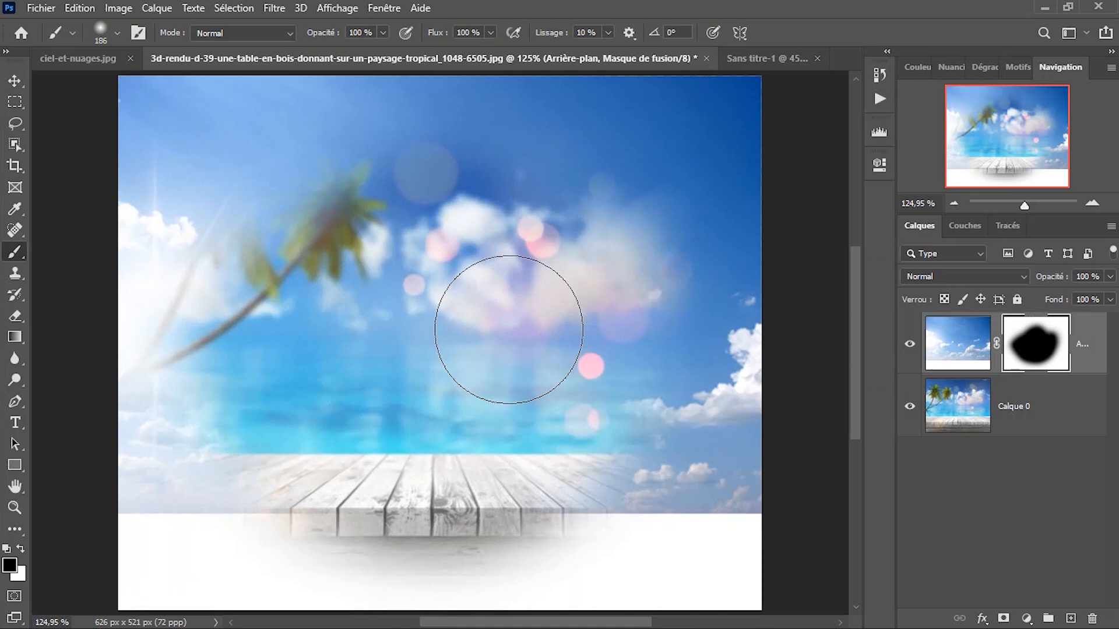
pyautogui.rightClick(473, 321)
pyautogui.moveTo(589, 394); pyautogui.dragTo(616, 395)
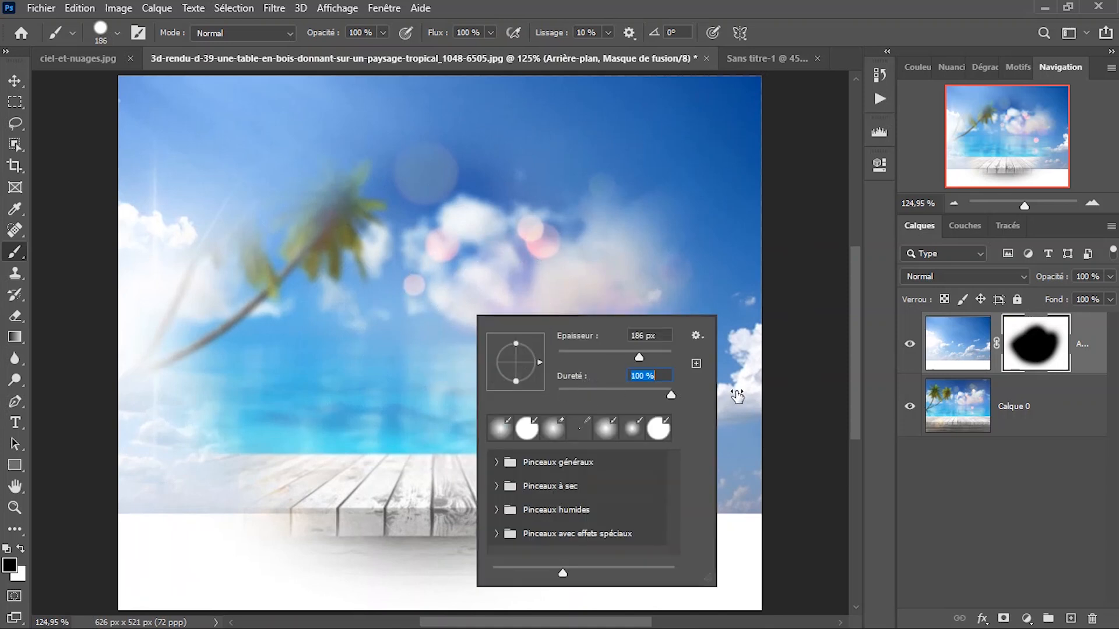
pyautogui.press('Return')
pyautogui.moveTo(512, 274)
pyautogui.mouseDown()
pyautogui.moveTo(349, 295)
pyautogui.moveTo(425, 250)
pyautogui.moveTo(560, 258)
pyautogui.moveTo(305, 299)
pyautogui.moveTo(600, 345)
pyautogui.moveTo(481, 325)
pyautogui.mouseUp()
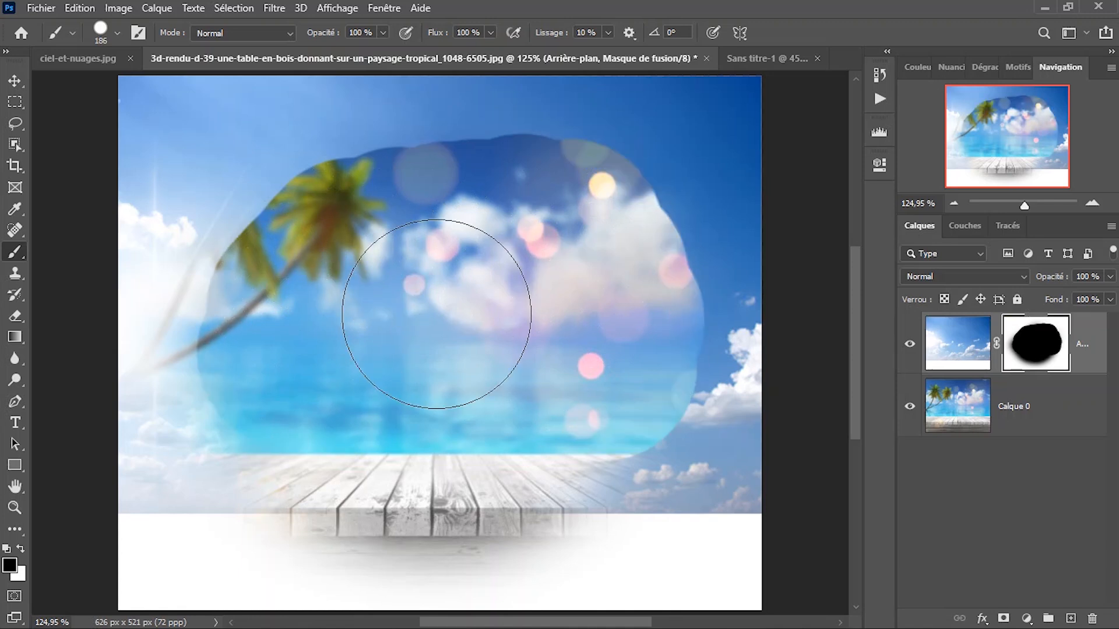
# In Sans titre-1, try brush hardness values of 0 %, 15 % and 54 %, and return to the tropical image.
pyautogui.click(747, 62)
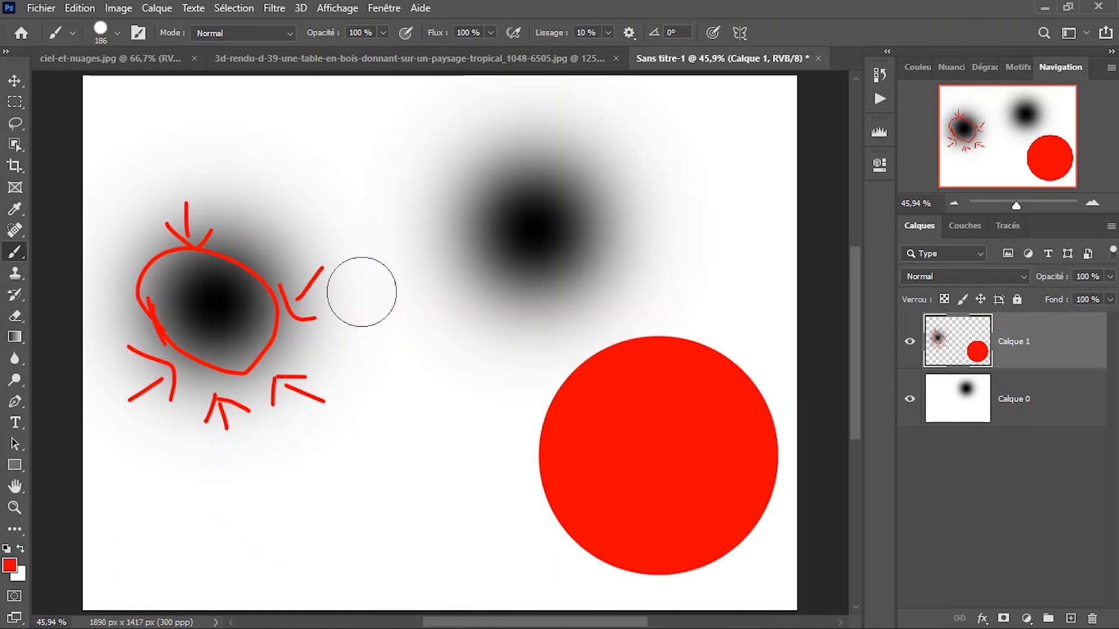
pyautogui.scroll(-2, 356, 303)
pyautogui.scroll(1, 352, 313)
pyautogui.rightClick(373, 300)
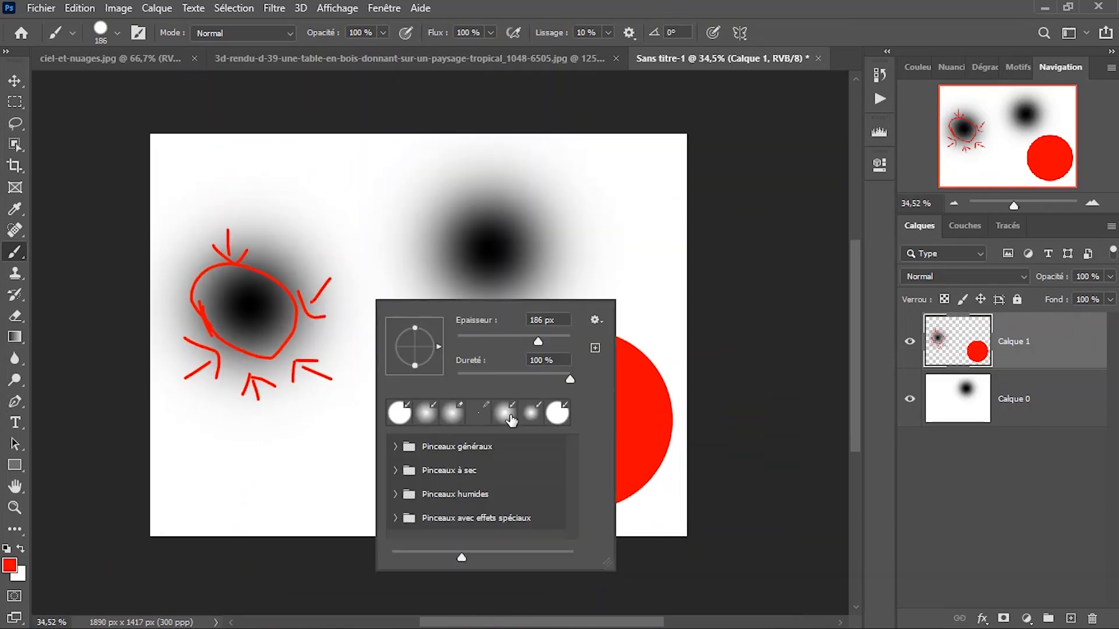
pyautogui.moveTo(493, 374); pyautogui.dragTo(408, 373)
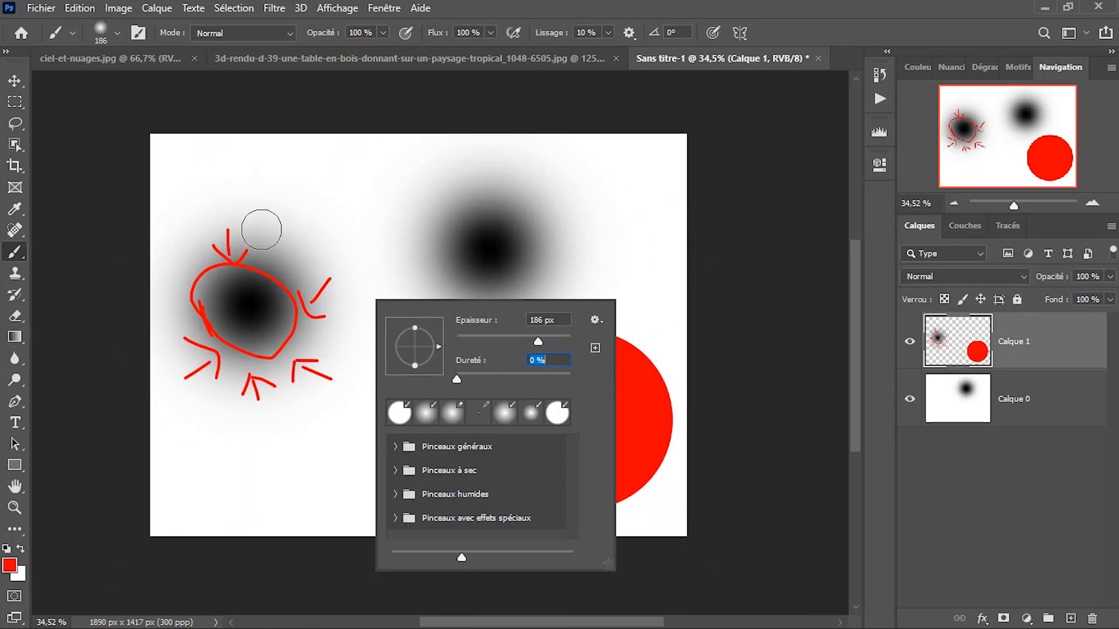
pyautogui.moveTo(509, 379); pyautogui.dragTo(483, 379)
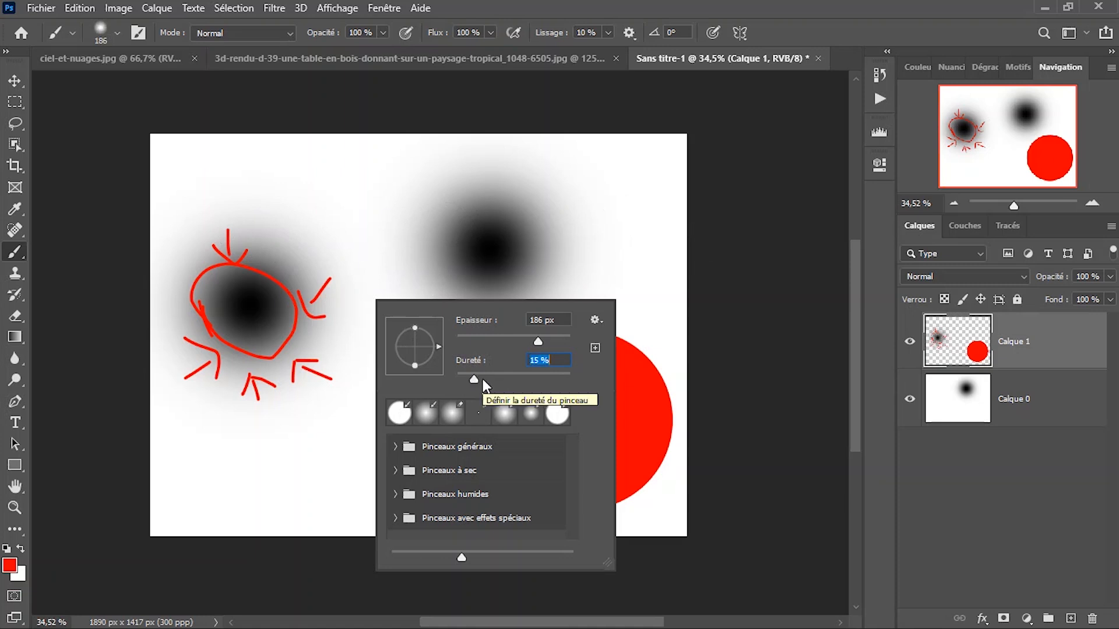
pyautogui.moveTo(471, 379); pyautogui.dragTo(539, 383)
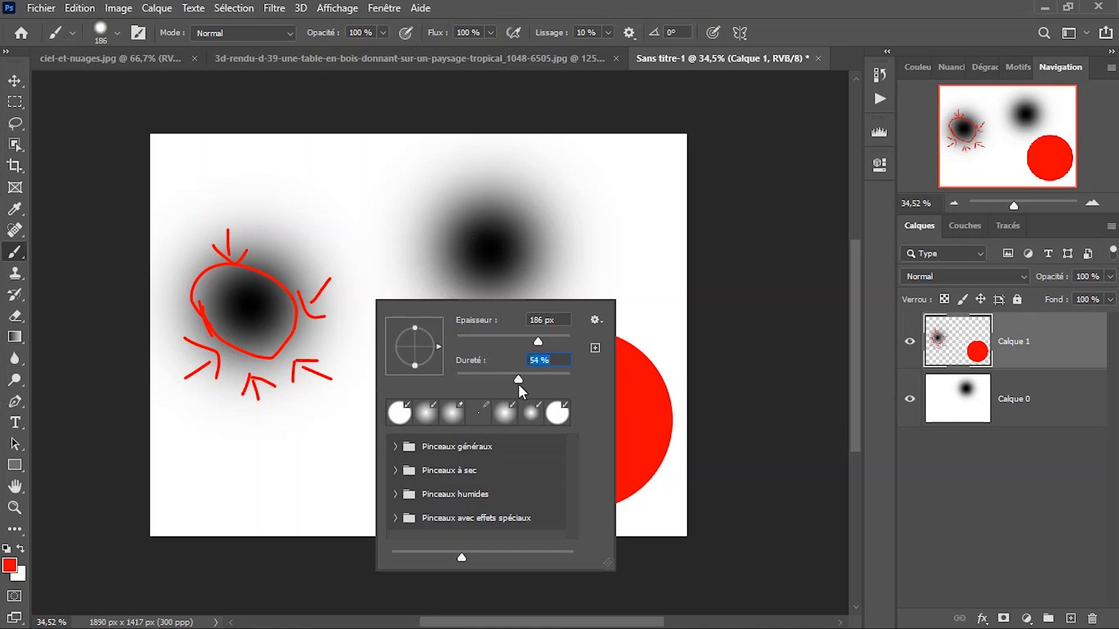
pyautogui.click(514, 272)
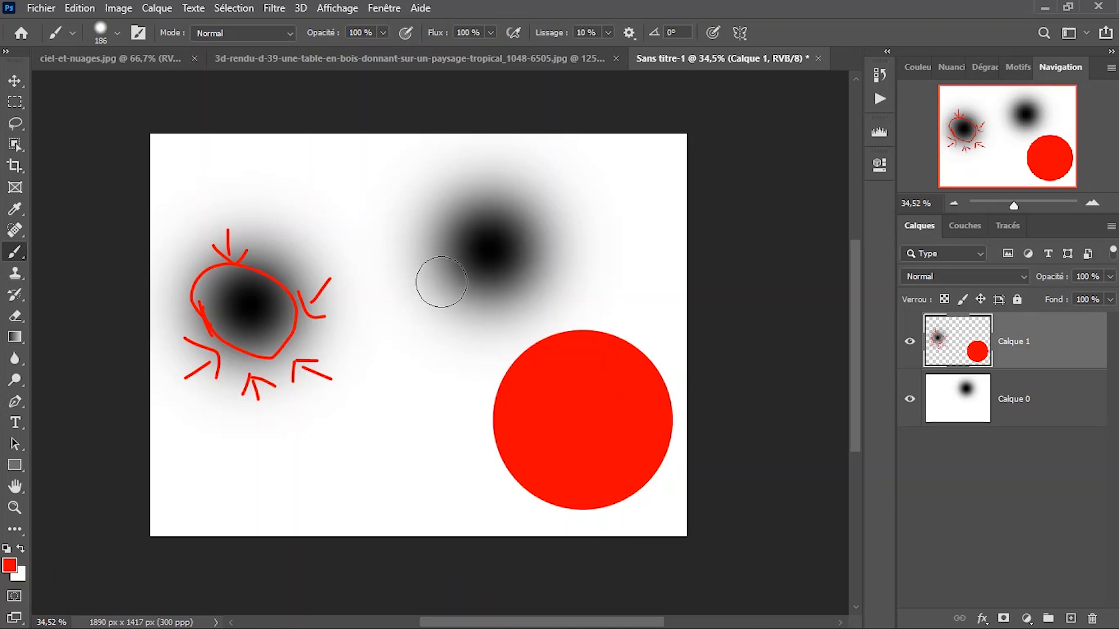
pyautogui.click(527, 58)
# Delete the painted mask from the sky layer without applying it, and undo the deletion.
pyautogui.scroll(-3, 536, 306)
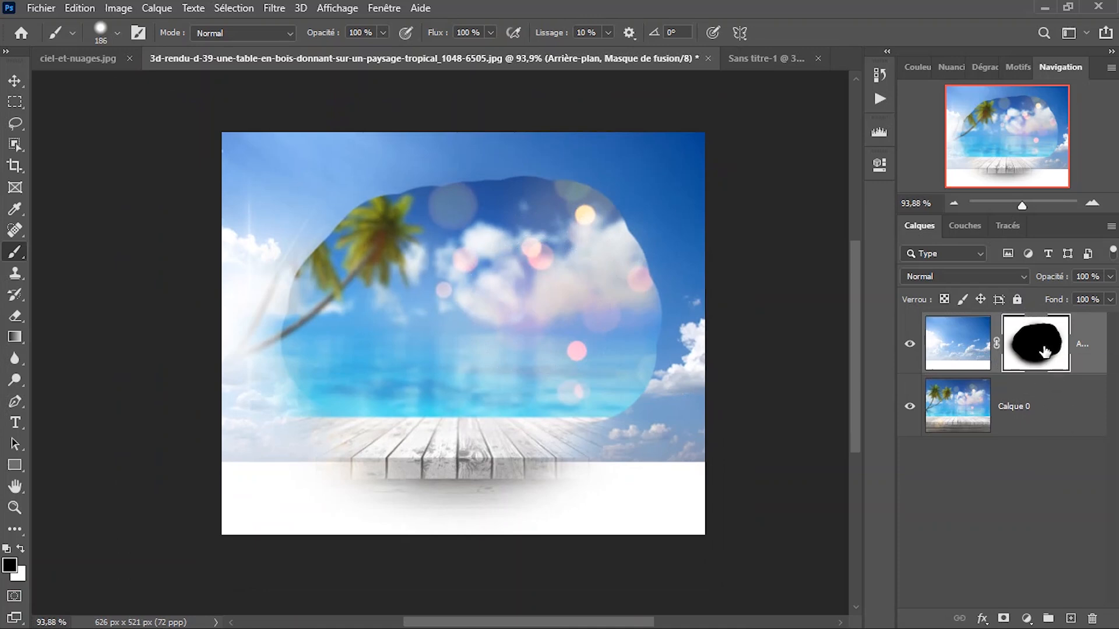
pyautogui.moveTo(1043, 352); pyautogui.dragTo(1096, 621)
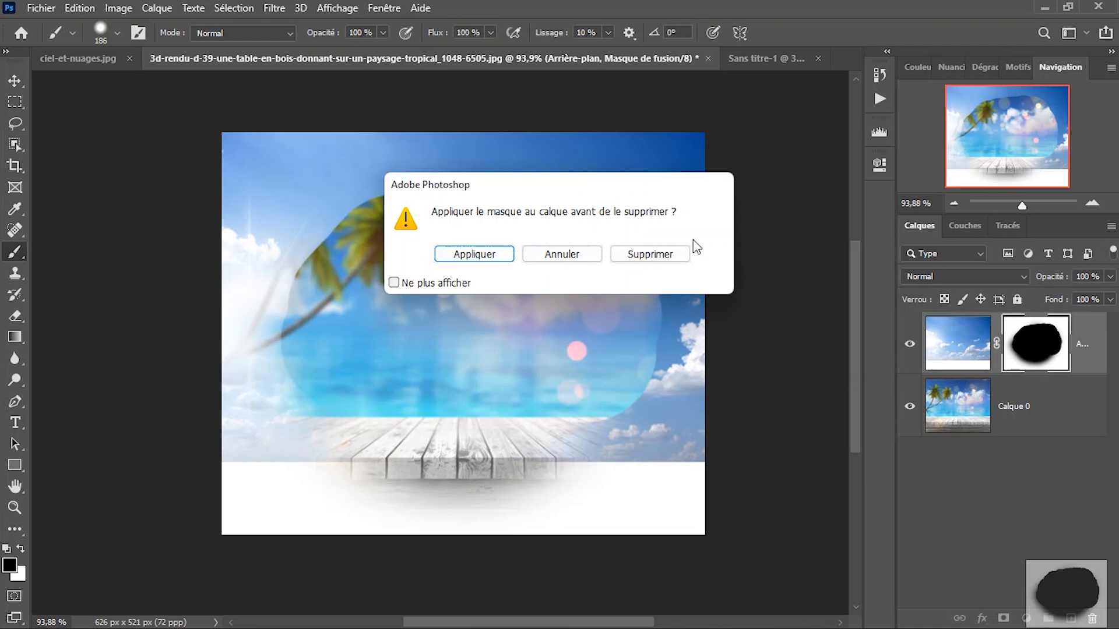
pyautogui.click(677, 256)
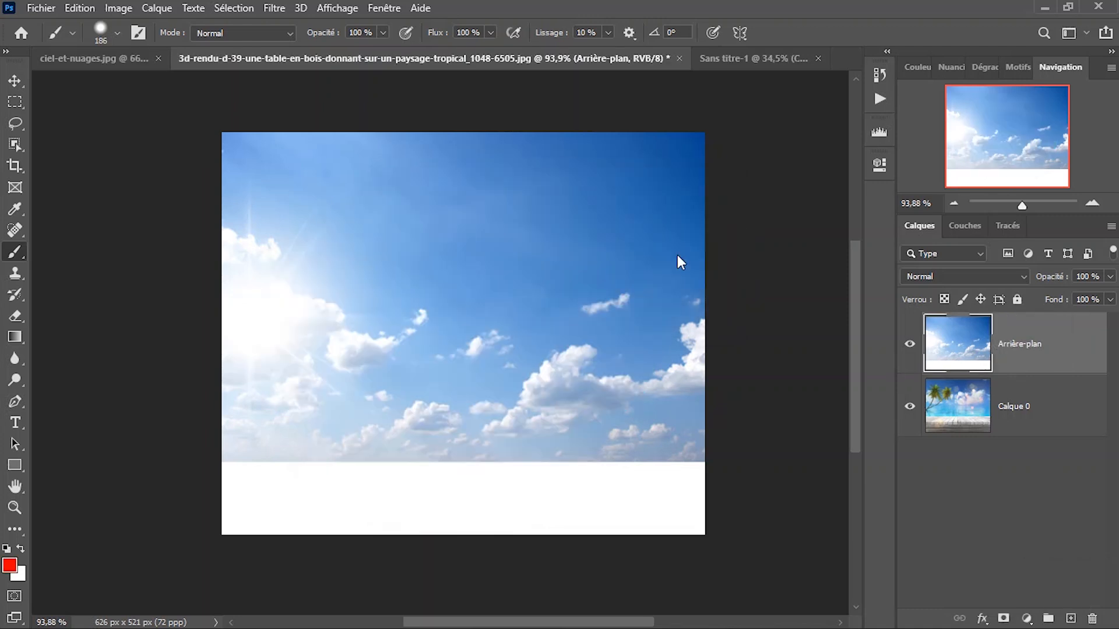
pyautogui.hotkey('ctrl', 'z')
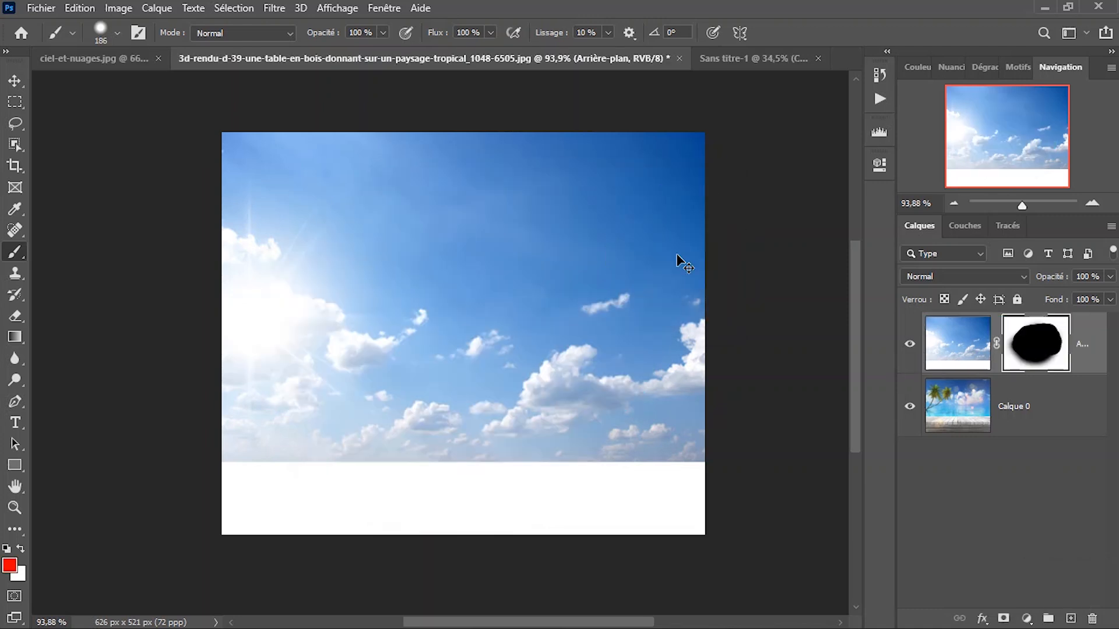
# Remove the painted layer mask from the Arrière-plan layer and add a new white mask in its place.
pyautogui.rightClick(1027, 356)
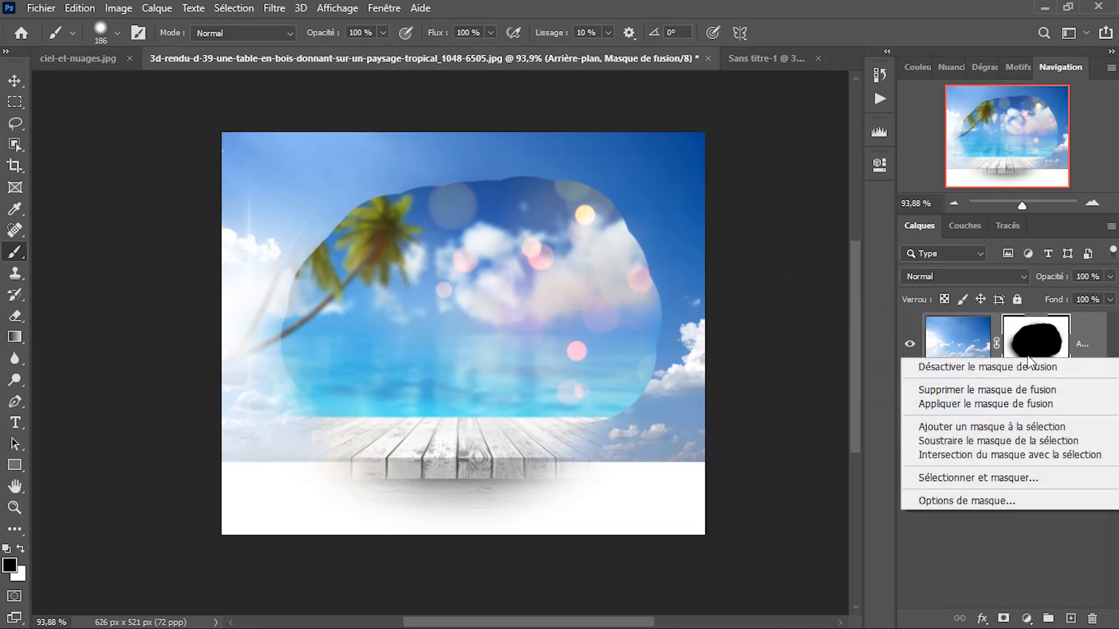
pyautogui.press('Escape')
pyautogui.rightClick(1038, 331)
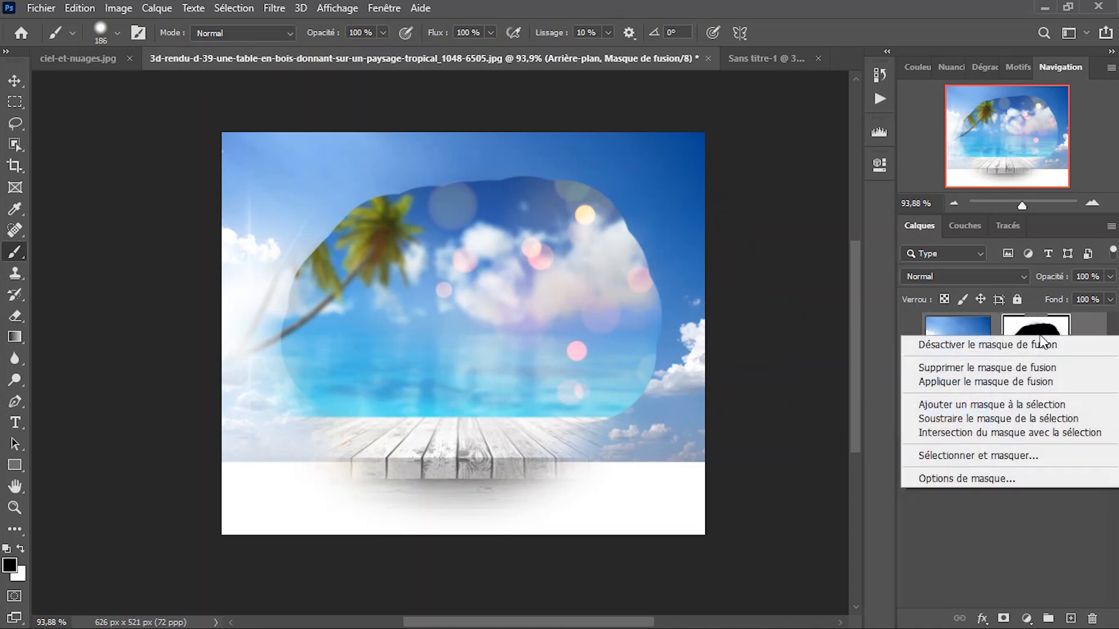
pyautogui.click(941, 370)
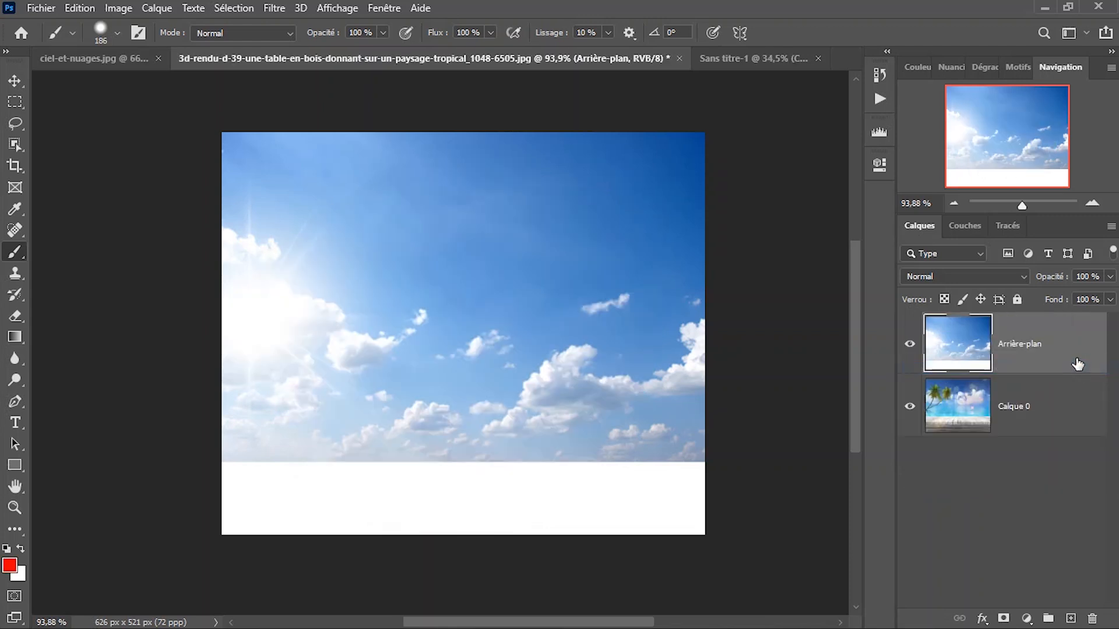
pyautogui.click(1011, 619)
pyautogui.rightClick(1030, 344)
pyautogui.click(1030, 330)
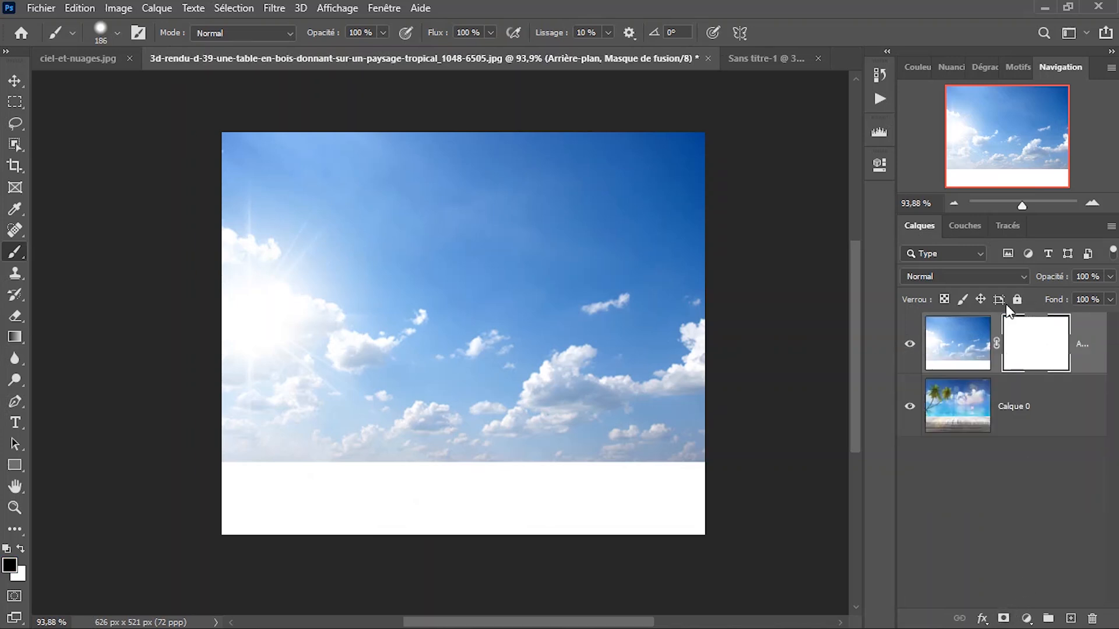
pyautogui.scroll(-2, 414, 265)
pyautogui.press('space')
pyautogui.rightClick(423, 282)
pyautogui.click(434, 289)
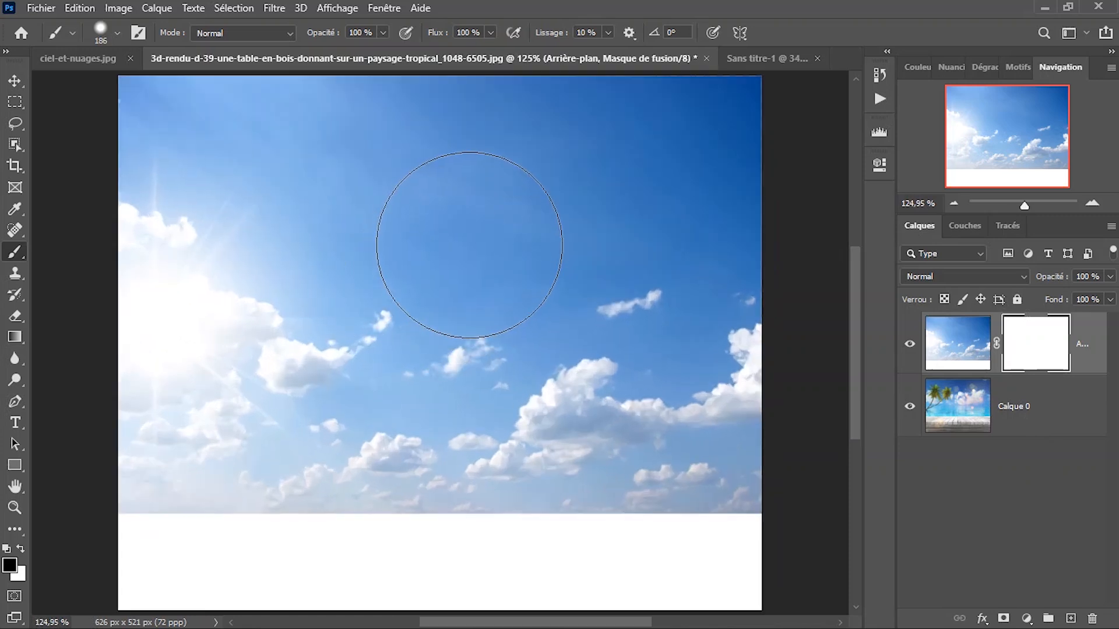
pyautogui.press('v')
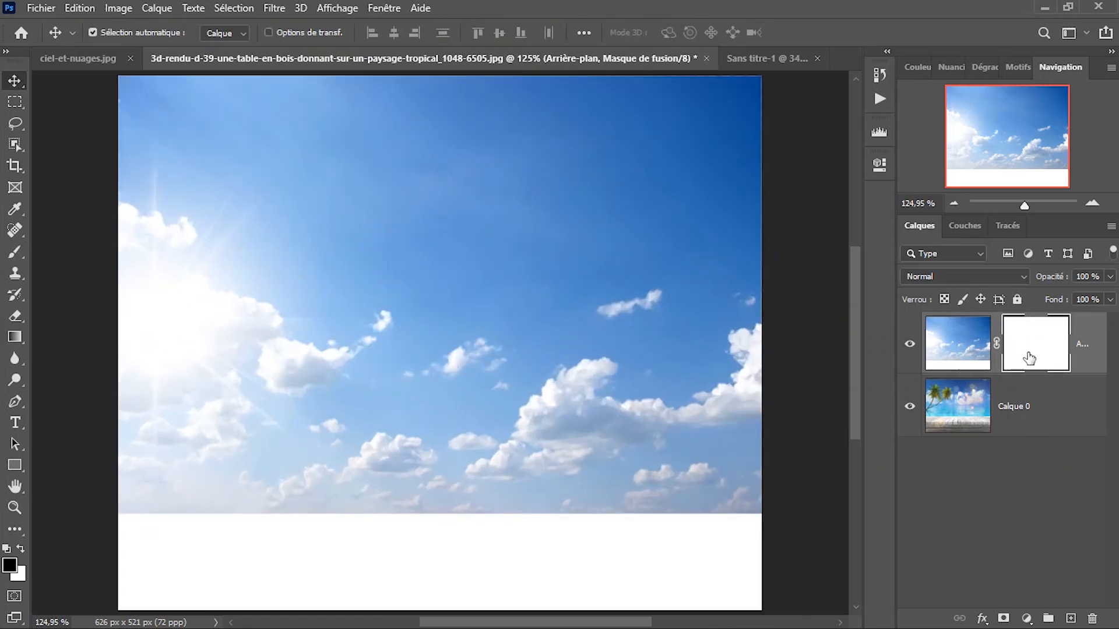
pyautogui.press('b')
pyautogui.scroll(-2, 506, 245)
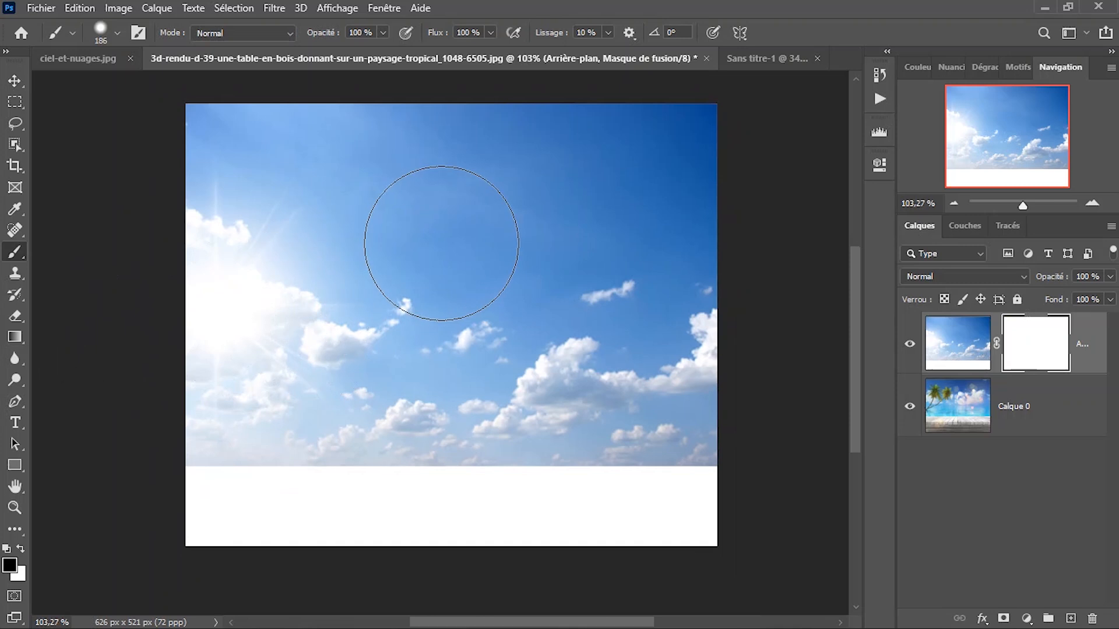
# Activate the Gradient tool and choose the Basiques preset "Premier plan -> transparent" in the gradient editor.
pyautogui.press('g')
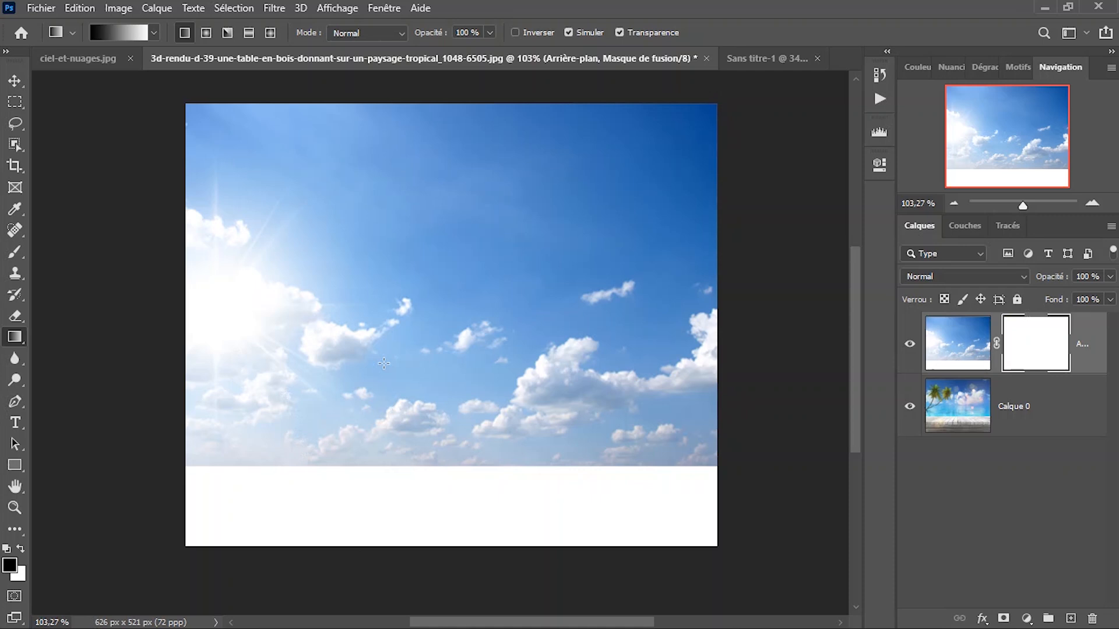
pyautogui.click(153, 34)
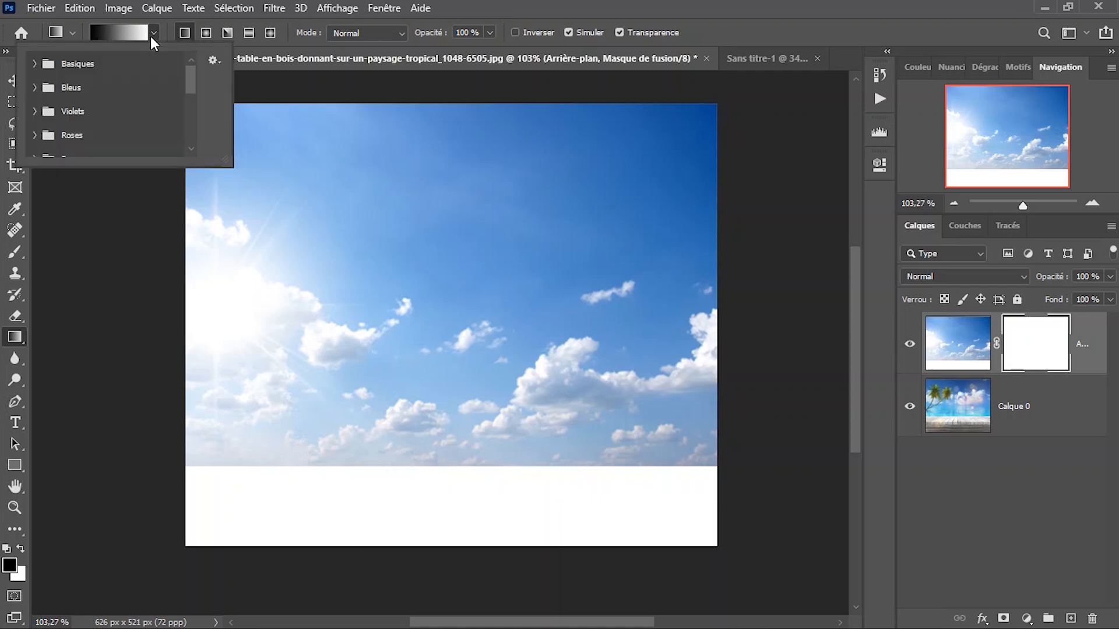
pyautogui.click(153, 33)
pyautogui.click(119, 32)
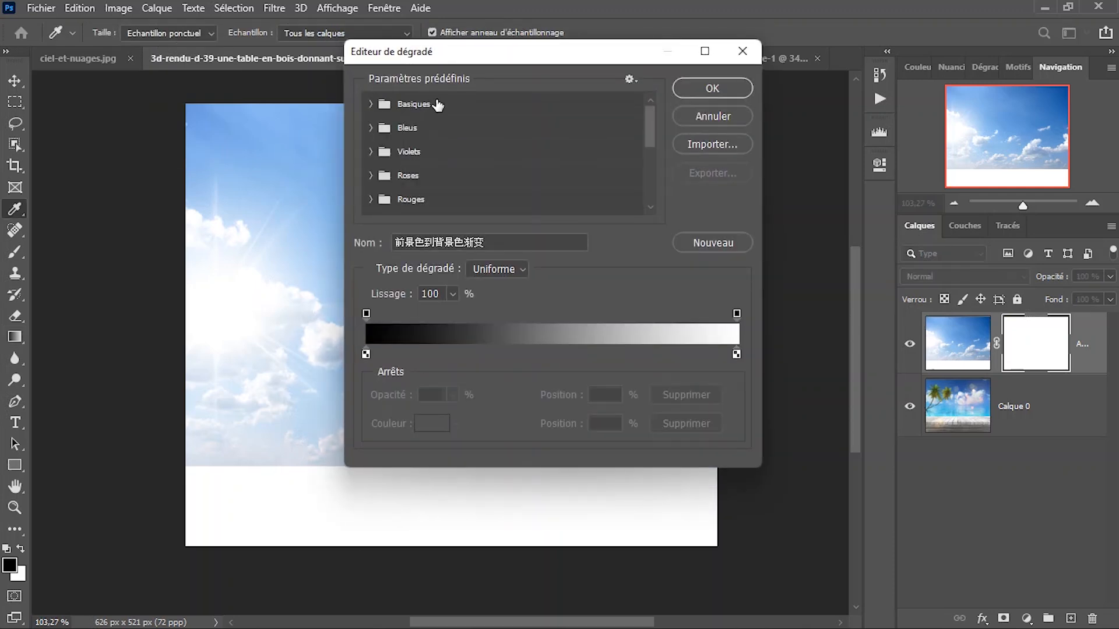
pyautogui.moveTo(462, 57); pyautogui.dragTo(601, 56)
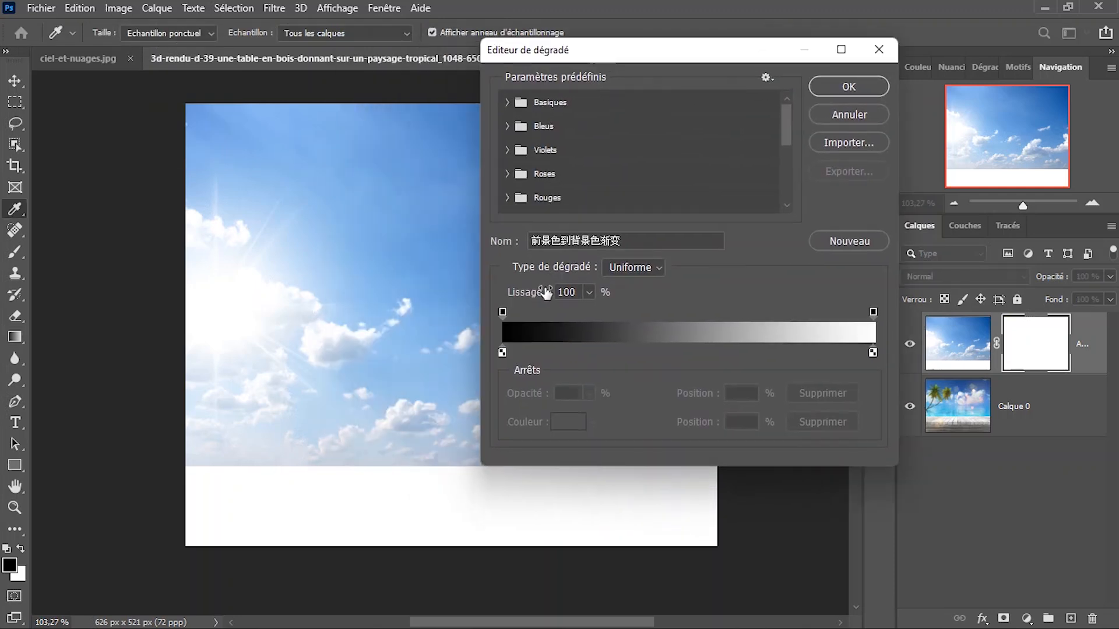
pyautogui.click(544, 103)
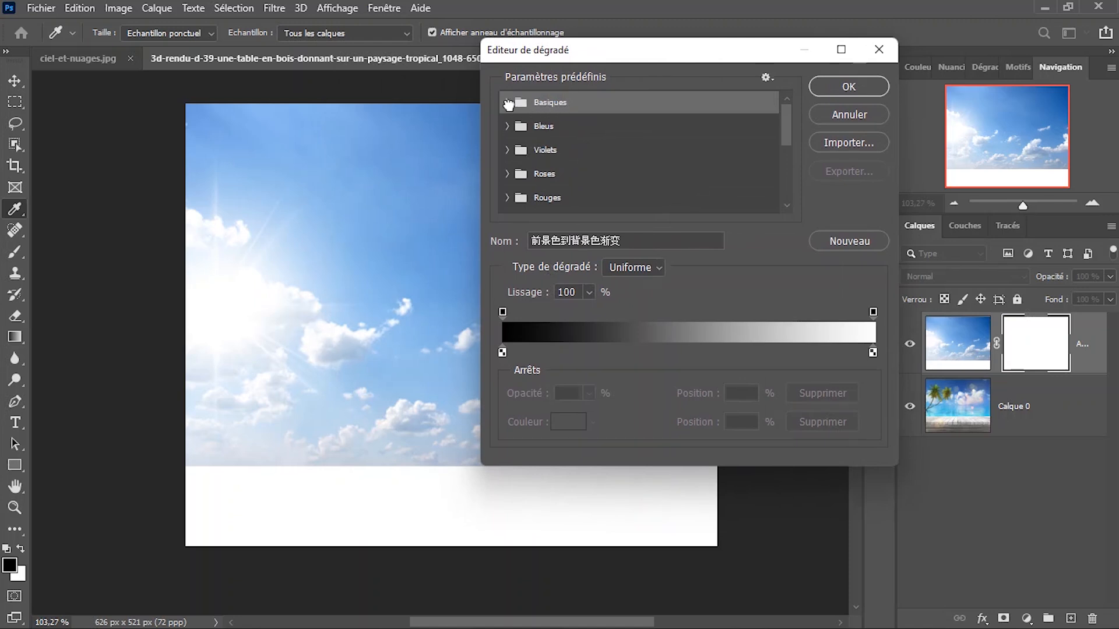
pyautogui.click(508, 103)
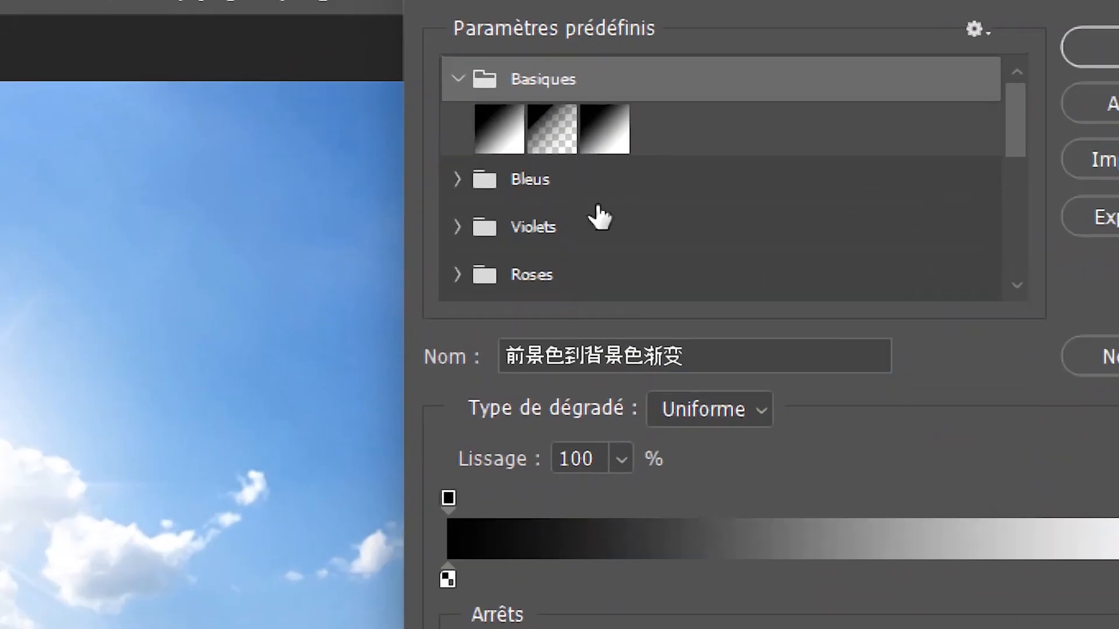
pyautogui.click(551, 116)
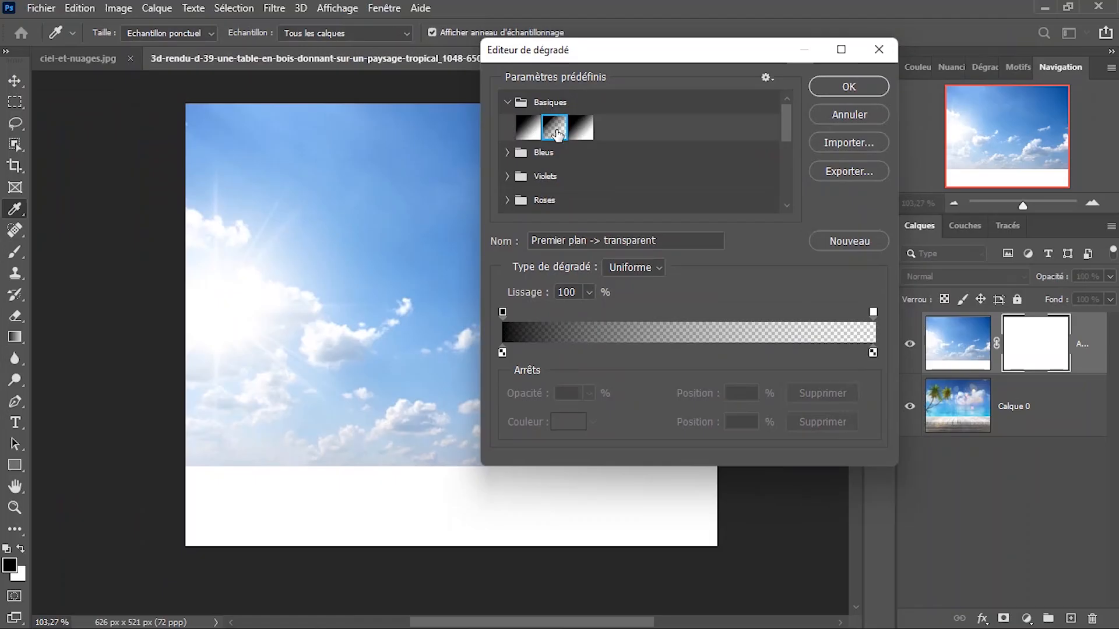
pyautogui.click(856, 87)
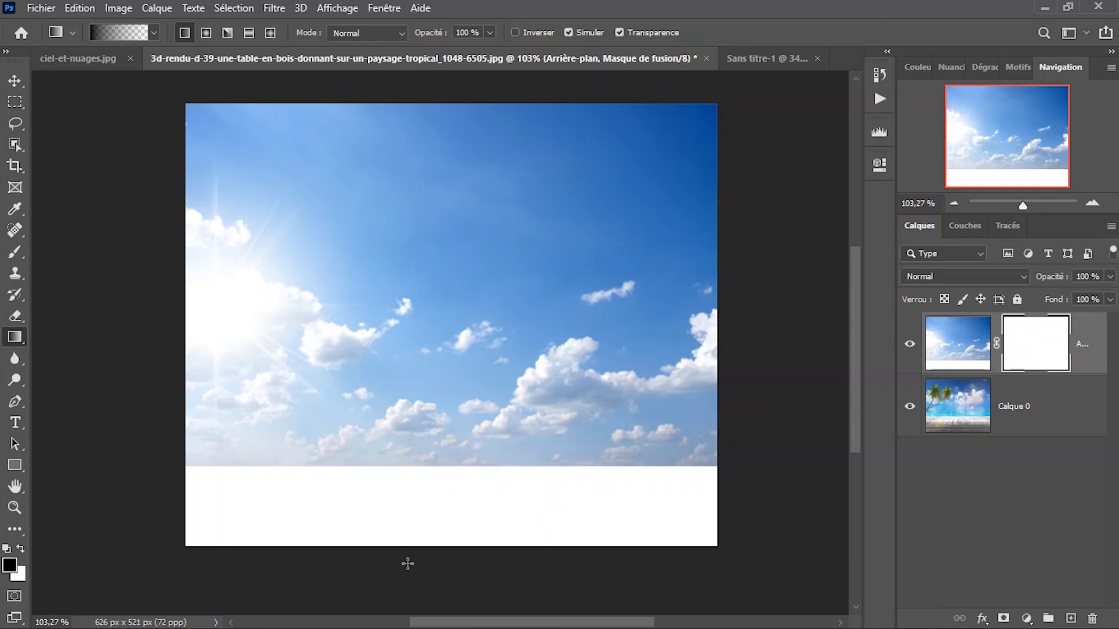
# Try a linear gradient on the sky layer's mask from below the canvas up to mid-sky, and undo it.
pyautogui.moveTo(410, 564); pyautogui.dragTo(415, 272)
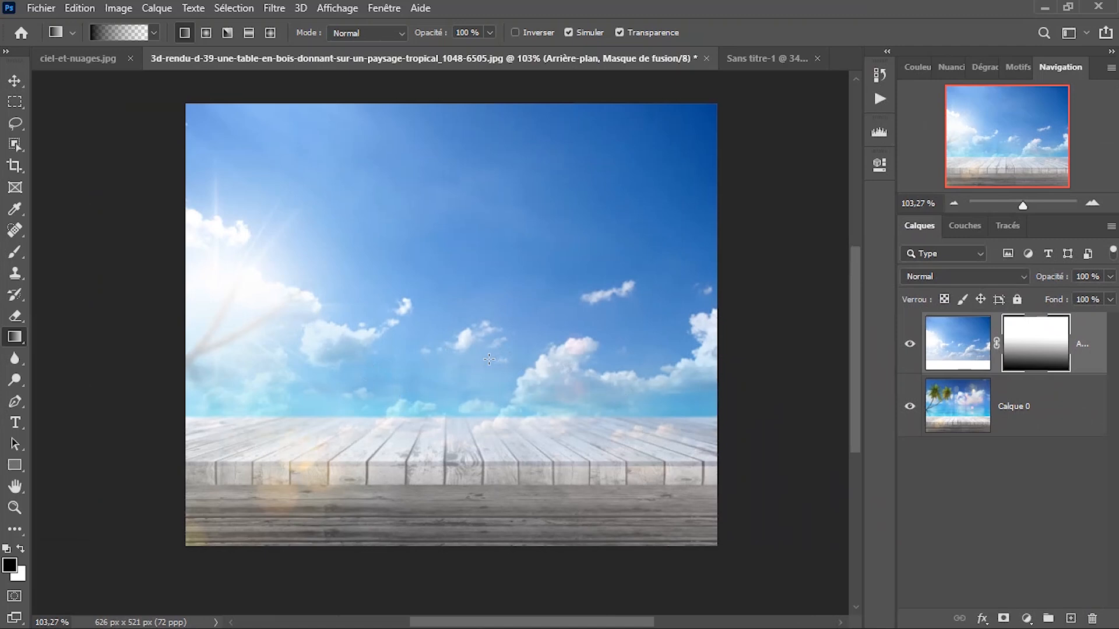
pyautogui.hotkey('ctrl', 'z')
# Apply several overlapping black-to-transparent linear gradients downward on the sky layer's mask, hiding its upper part and blending towards the table.
pyautogui.scroll(-2, 483, 325)
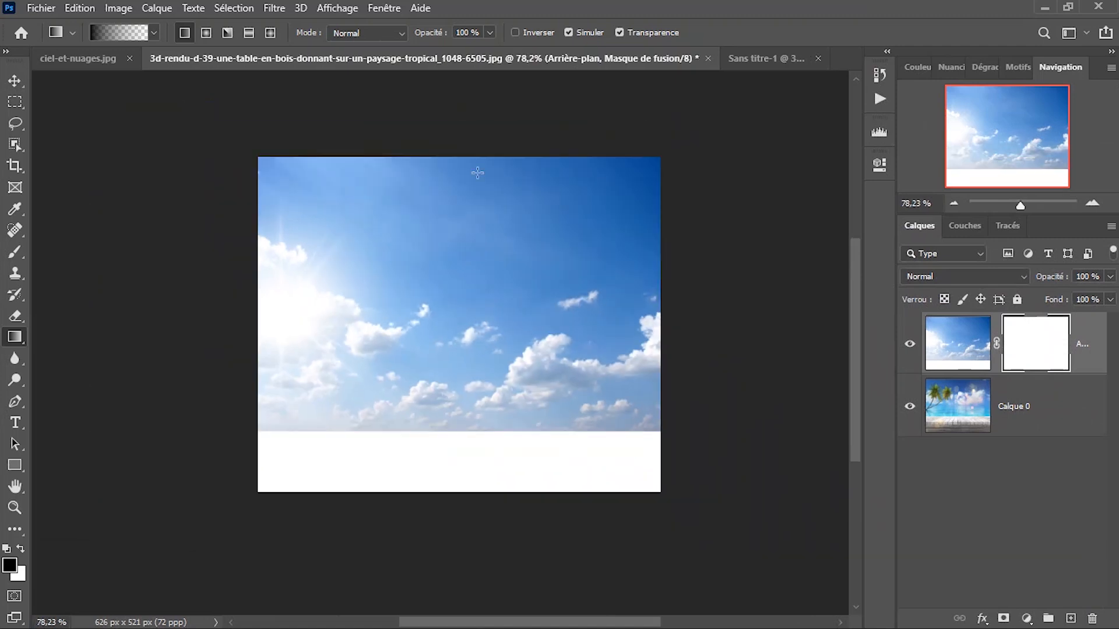
pyautogui.moveTo(465, 113); pyautogui.dragTo(468, 366)
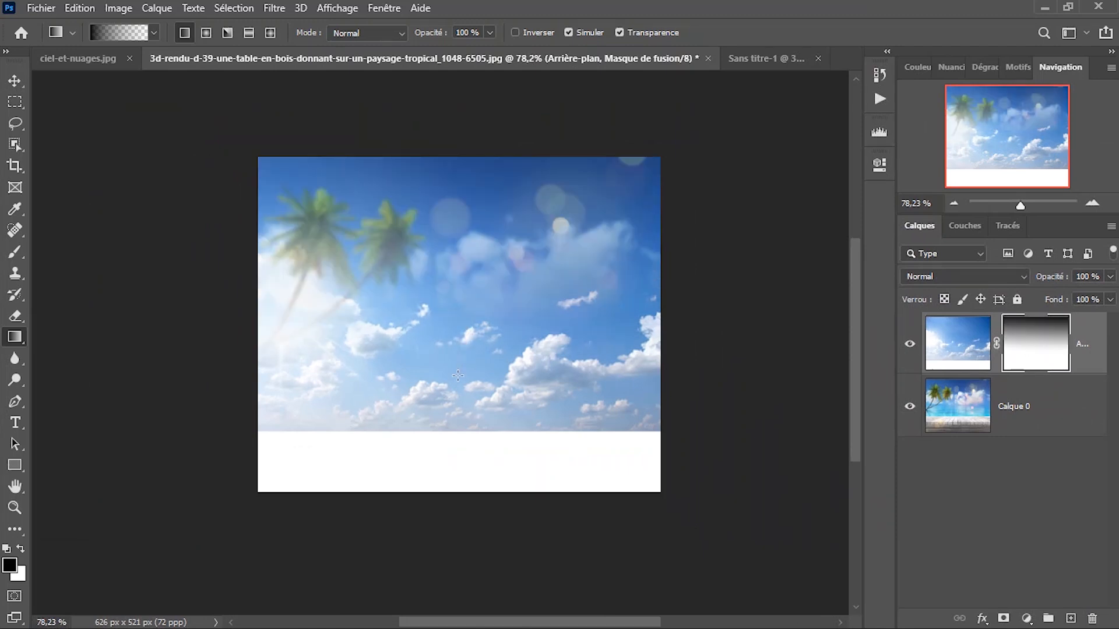
pyautogui.moveTo(476, 112); pyautogui.dragTo(463, 412)
pyautogui.moveTo(485, 124); pyautogui.dragTo(467, 467)
pyautogui.moveTo(491, 170); pyautogui.dragTo(480, 407)
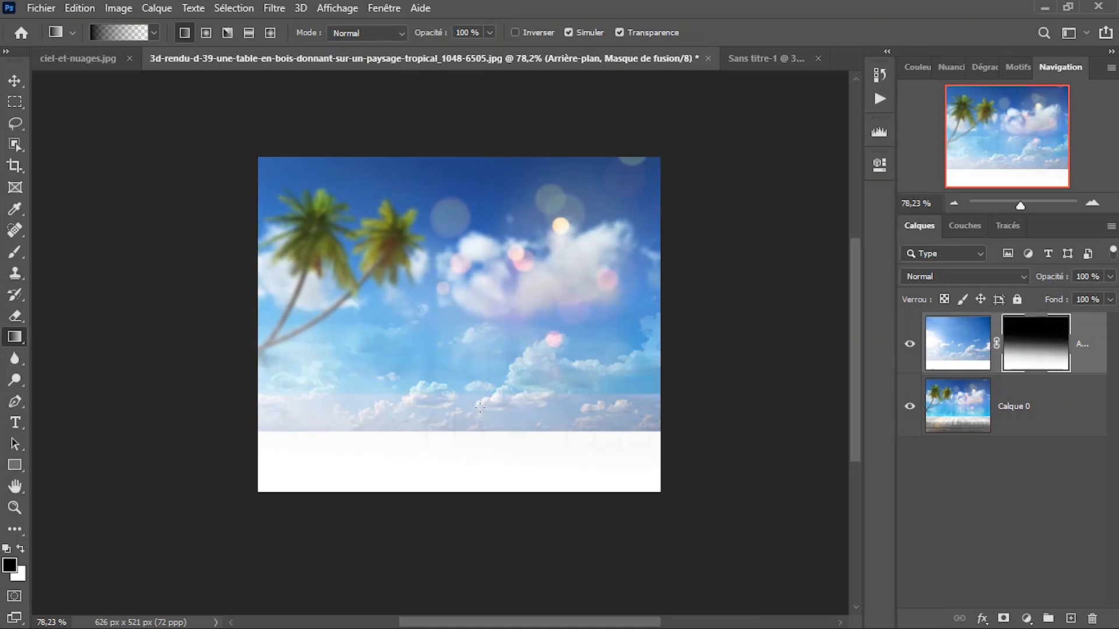
pyautogui.moveTo(487, 240); pyautogui.dragTo(488, 443)
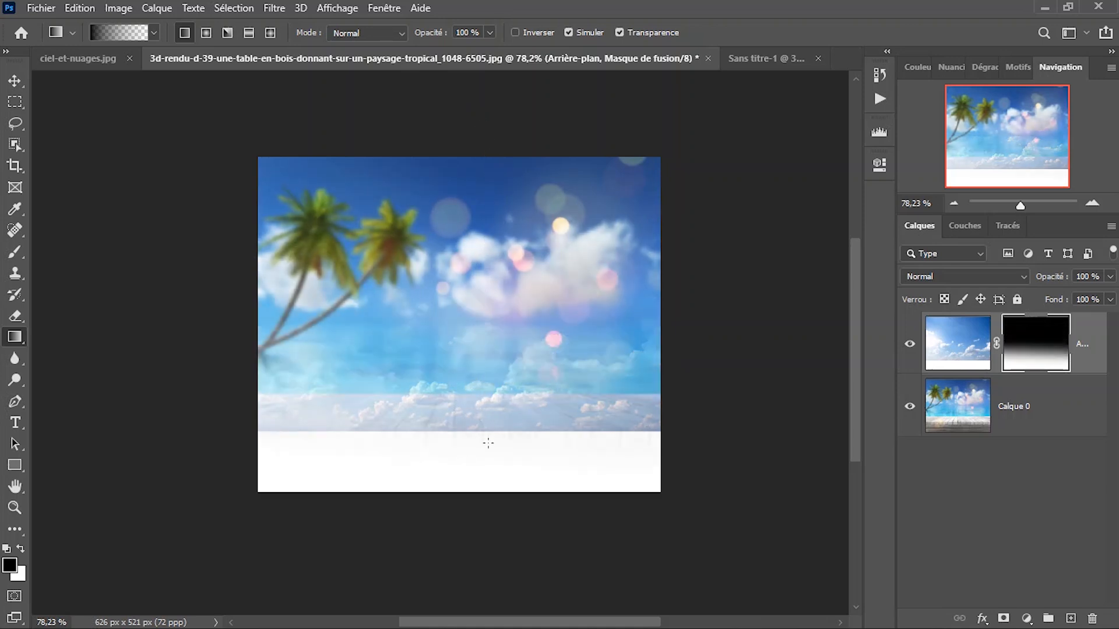
pyautogui.rightClick(484, 306)
pyautogui.click(505, 312)
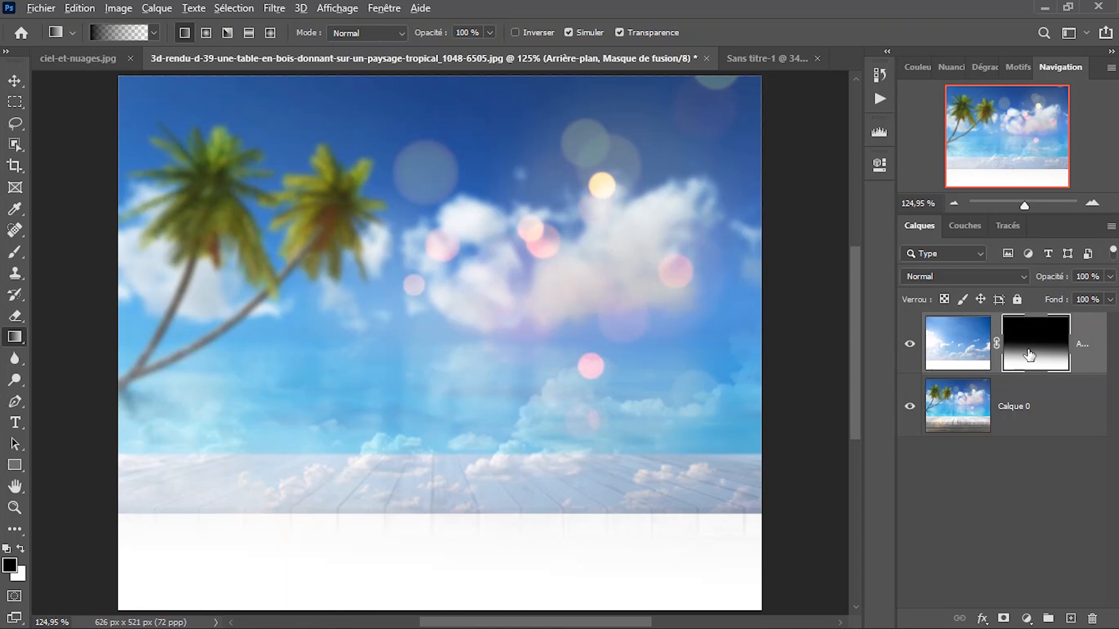
# Display the sky layer's mask alone on the canvas, try a black brush dab near its centre, and undo the dab.
pyautogui.keyDown('alt'); pyautogui.click(1029, 355); pyautogui.keyUp('alt')
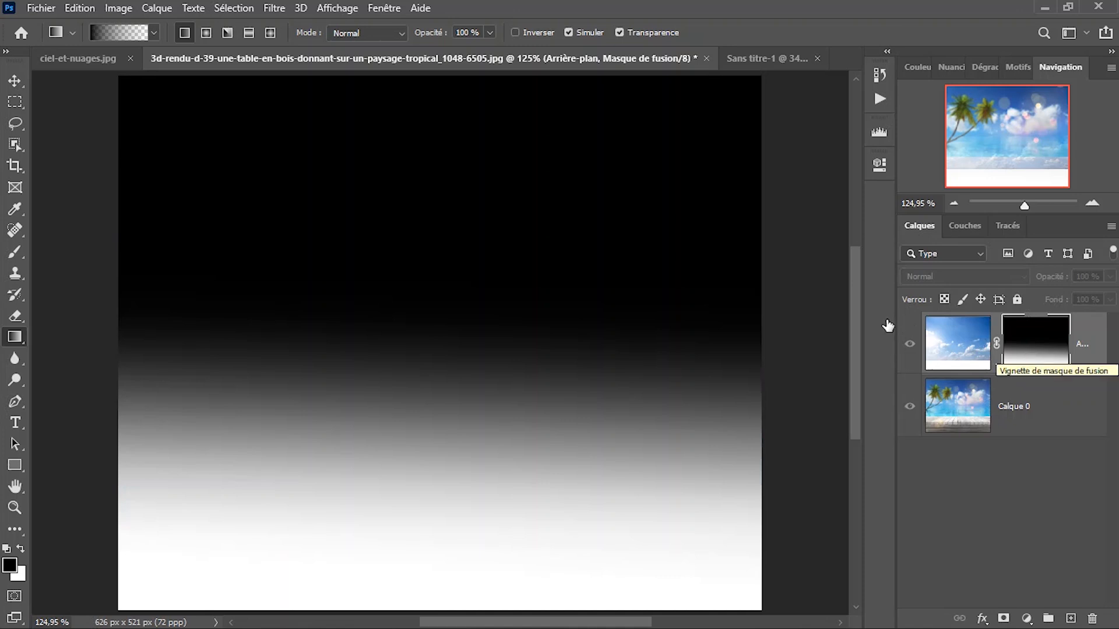
pyautogui.scroll(-2, 561, 282)
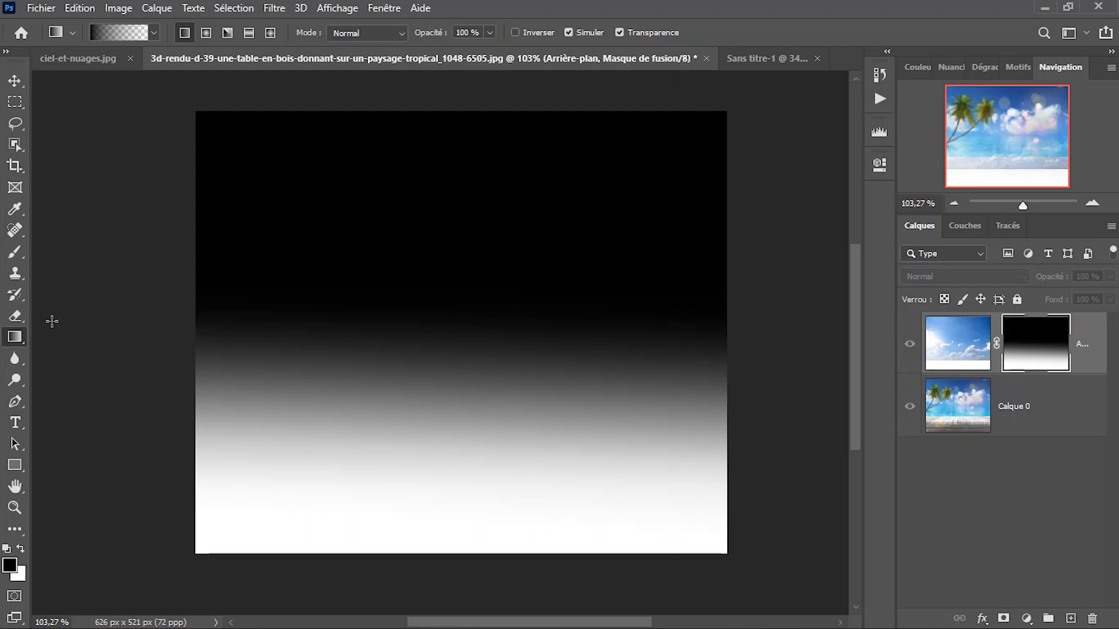
pyautogui.press('b')
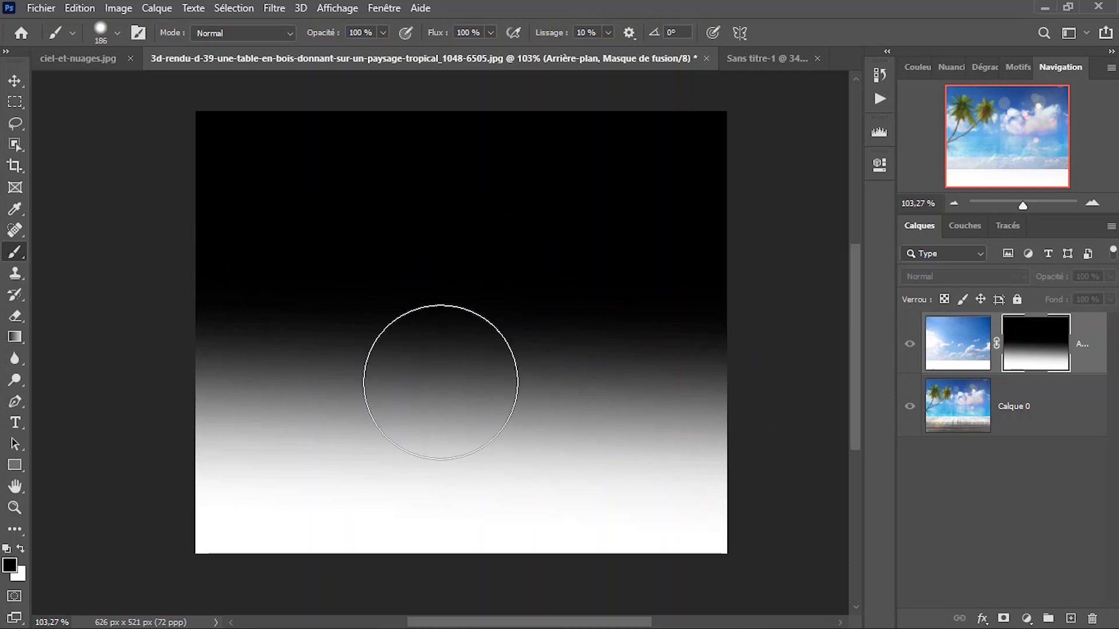
pyautogui.click(489, 285)
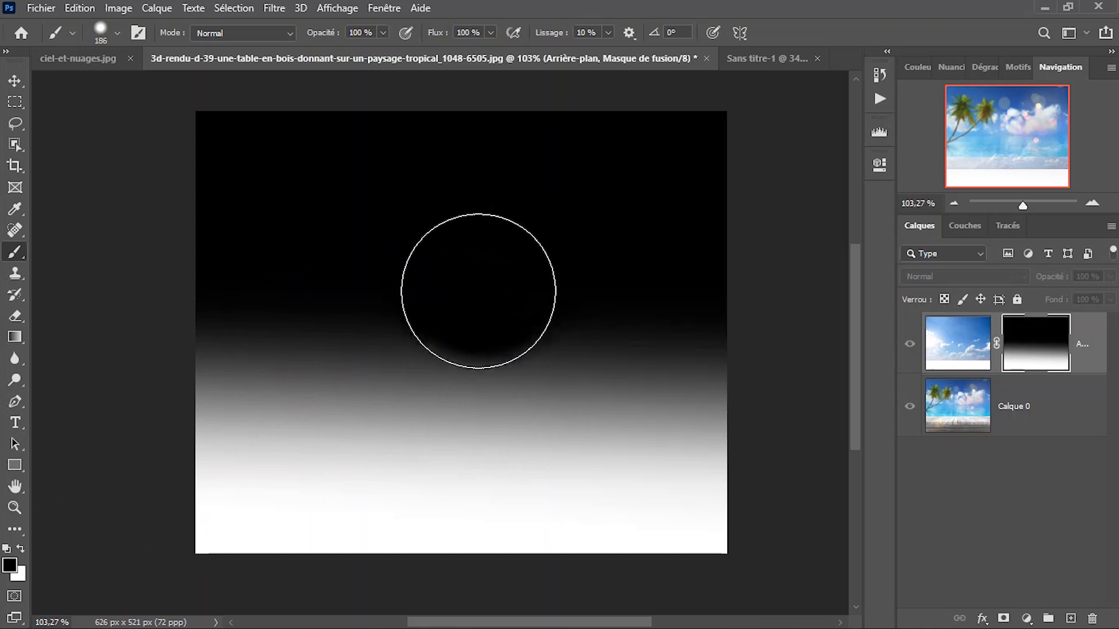
pyautogui.hotkey('ctrl', 'z')
# Paint black over the middle of the mask down towards the table, using a 331 px brush with 0 % hardness.
pyautogui.rightClick(495, 249)
pyautogui.moveTo(606, 323); pyautogui.dragTo(401, 317)
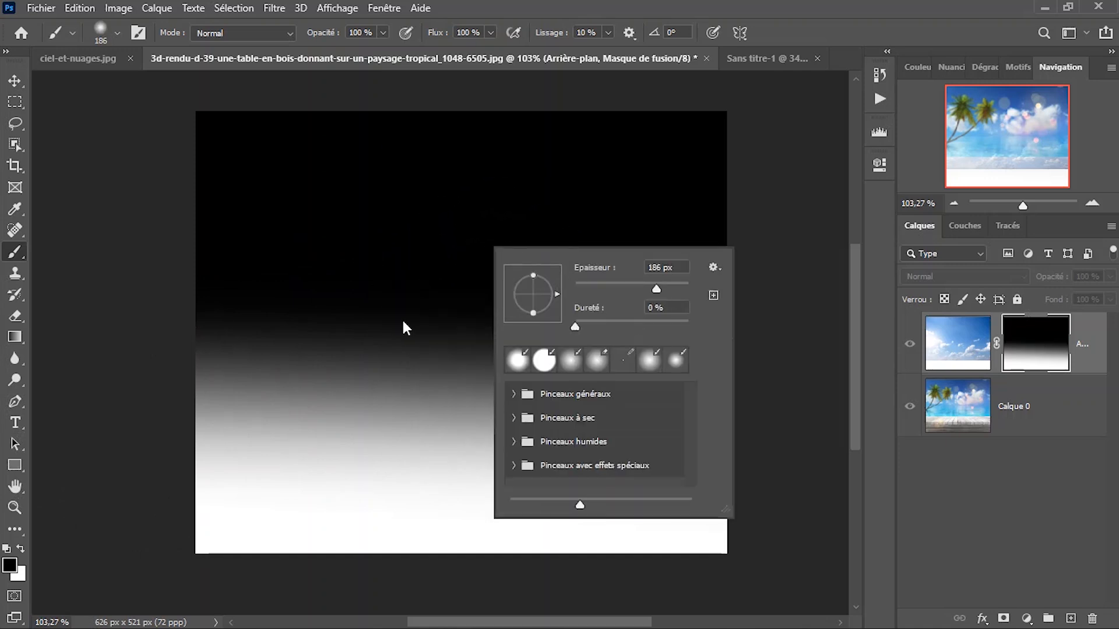
pyautogui.click(402, 320)
pyautogui.moveTo(415, 247); pyautogui.dragTo(461, 261)
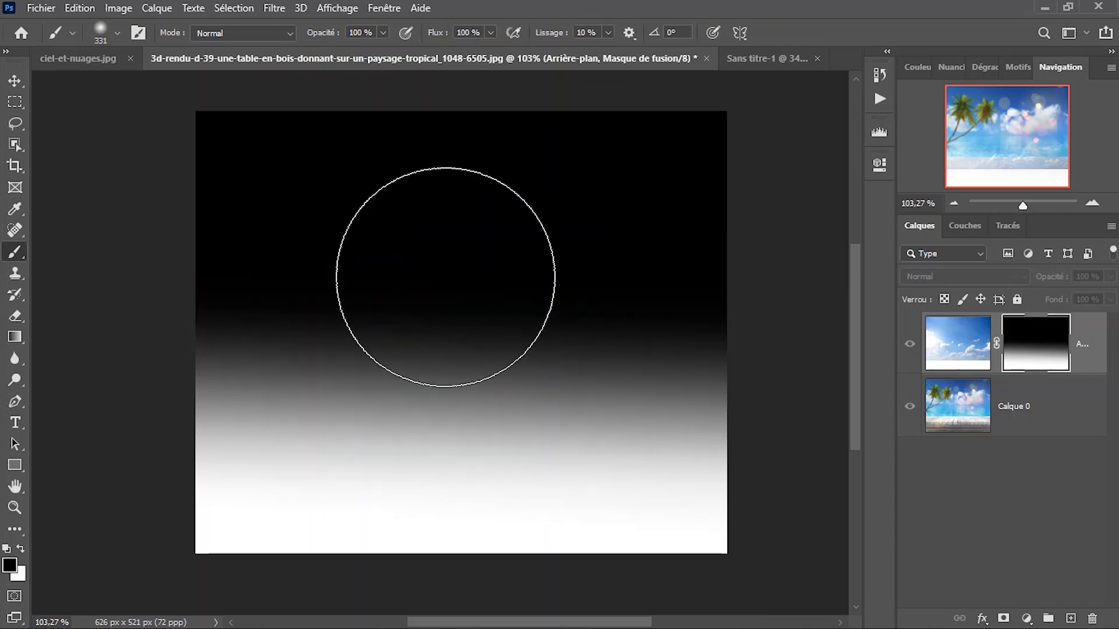
pyautogui.moveTo(523, 235)
pyautogui.mouseDown()
pyautogui.moveTo(496, 277)
pyautogui.moveTo(383, 239)
pyautogui.moveTo(315, 239)
pyautogui.moveTo(450, 288)
pyautogui.moveTo(560, 237)
pyautogui.moveTo(537, 274)
pyautogui.moveTo(399, 248)
pyautogui.moveTo(397, 281)
pyautogui.moveTo(518, 251)
pyautogui.moveTo(507, 294)
pyautogui.moveTo(404, 263)
pyautogui.moveTo(387, 280)
pyautogui.moveTo(496, 269)
pyautogui.moveTo(487, 312)
pyautogui.moveTo(394, 296)
pyautogui.moveTo(453, 344)
pyautogui.moveTo(535, 278)
pyautogui.moveTo(432, 341)
pyautogui.moveTo(537, 280)
pyautogui.moveTo(438, 343)
pyautogui.moveTo(403, 296)
pyautogui.moveTo(514, 333)
pyautogui.moveTo(533, 323)
pyautogui.moveTo(433, 318)
pyautogui.mouseUp()
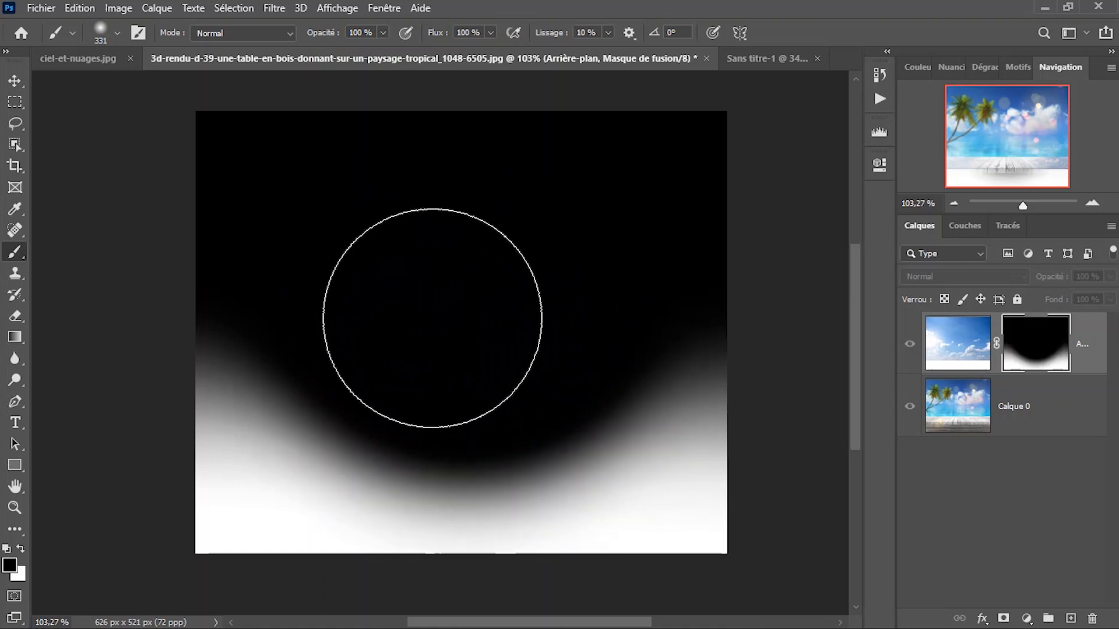
# Return from the mask view to the image by selecting the sky layer's thumbnail, and inspect the blend over the table.
pyautogui.click(955, 345)
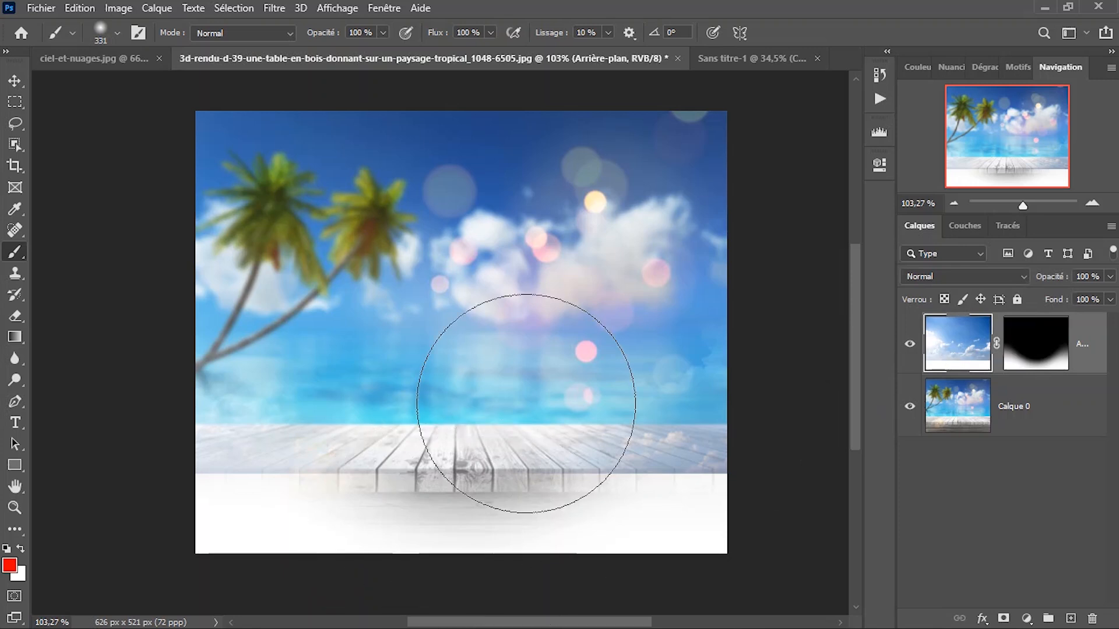
pyautogui.scroll(3, 474, 375)
pyautogui.moveTo(475, 418); pyautogui.dragTo(477, 364)
pyautogui.scroll(-3, 481, 304)
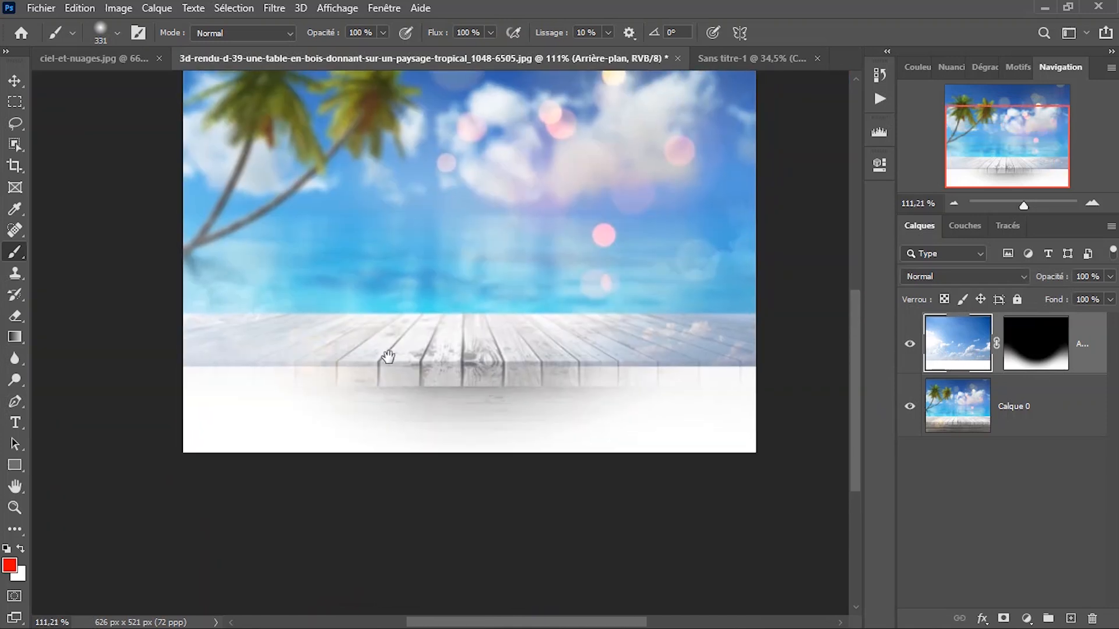
pyautogui.rightClick(456, 282)
pyautogui.click(503, 290)
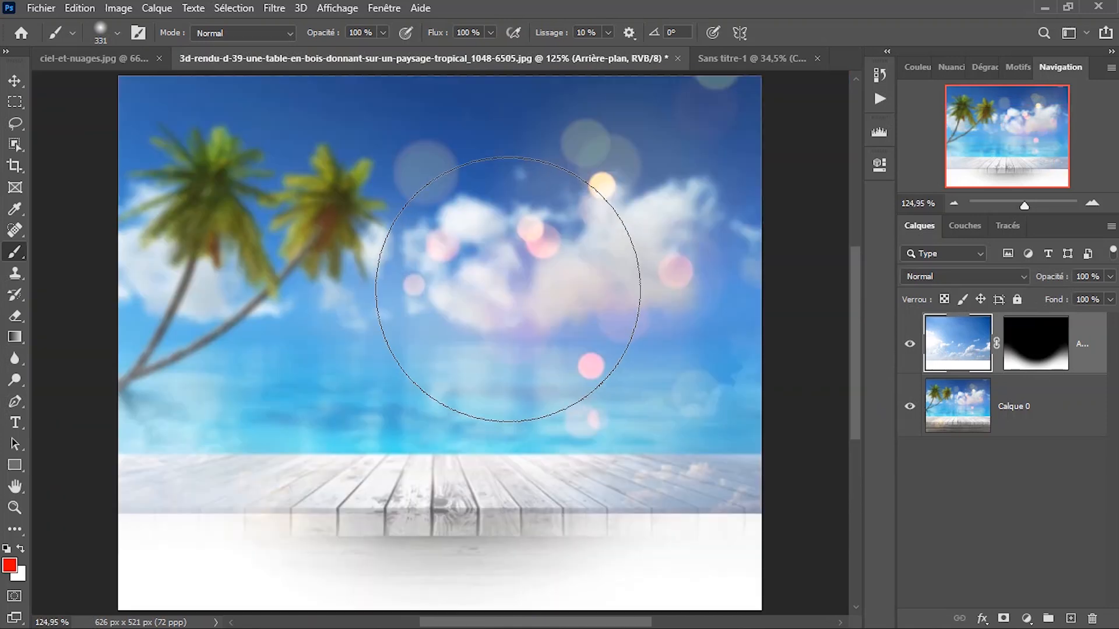
# Activate the Move tool, check the ciel-et-nuages.jpg and Sans titre-1 documents, and return to the tropical image.
pyautogui.press('v')
pyautogui.click(55, 53)
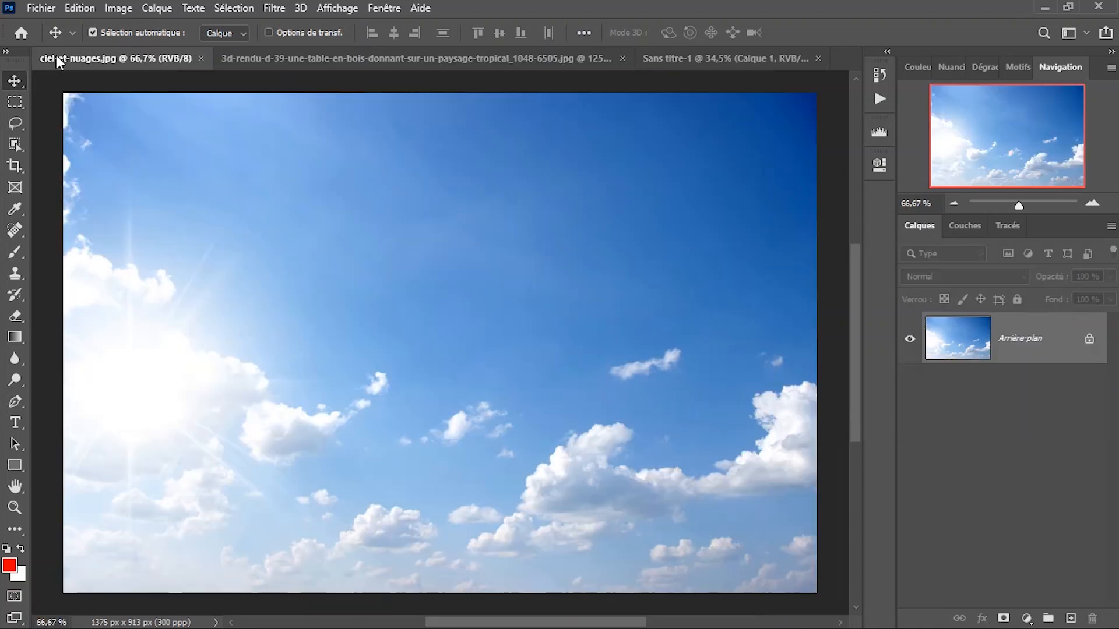
pyautogui.click(699, 55)
pyautogui.click(506, 59)
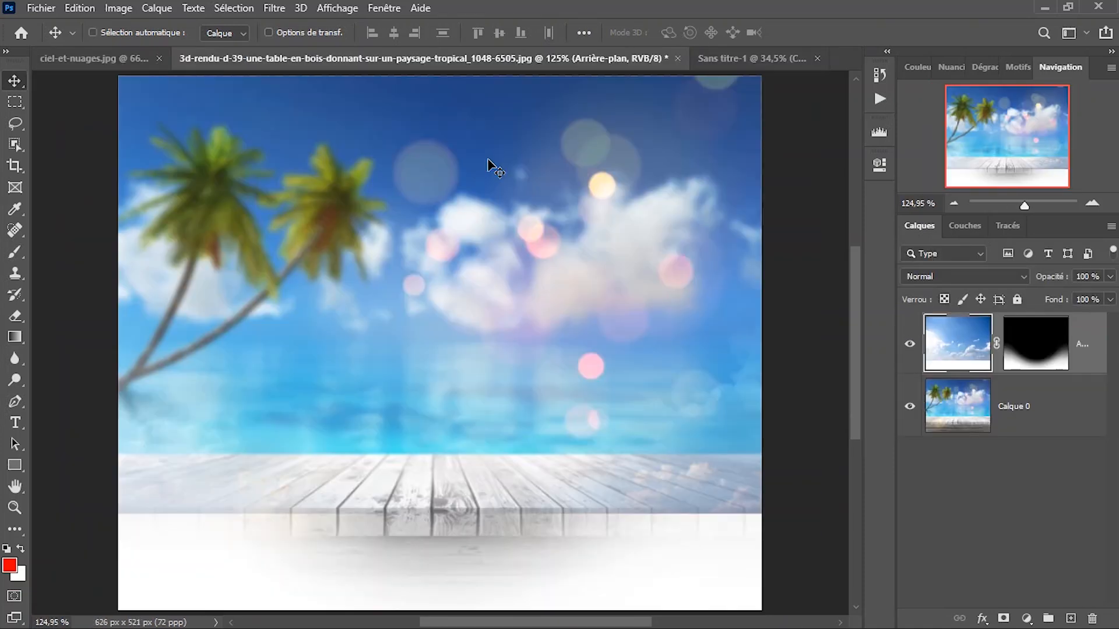
# Place cotonou_generique1.JPG as an embedded image and move its layer beneath the masked sky layer.
pyautogui.hotkey('ctrl', 'shift', 'p')
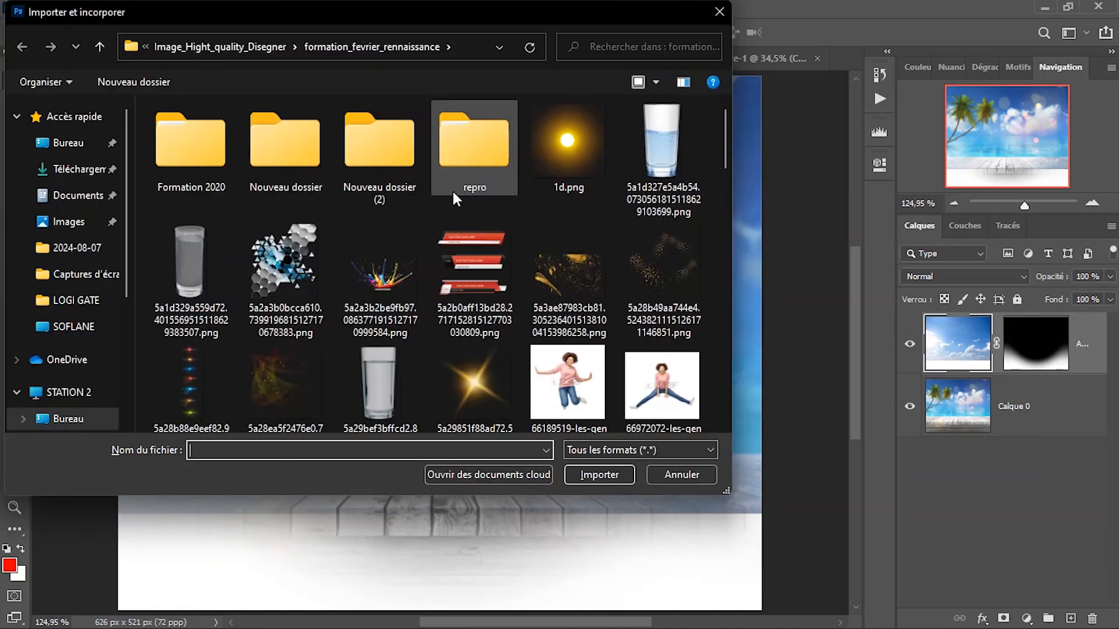
pyautogui.scroll(-3, 438, 216)
pyautogui.scroll(-5, 445, 233)
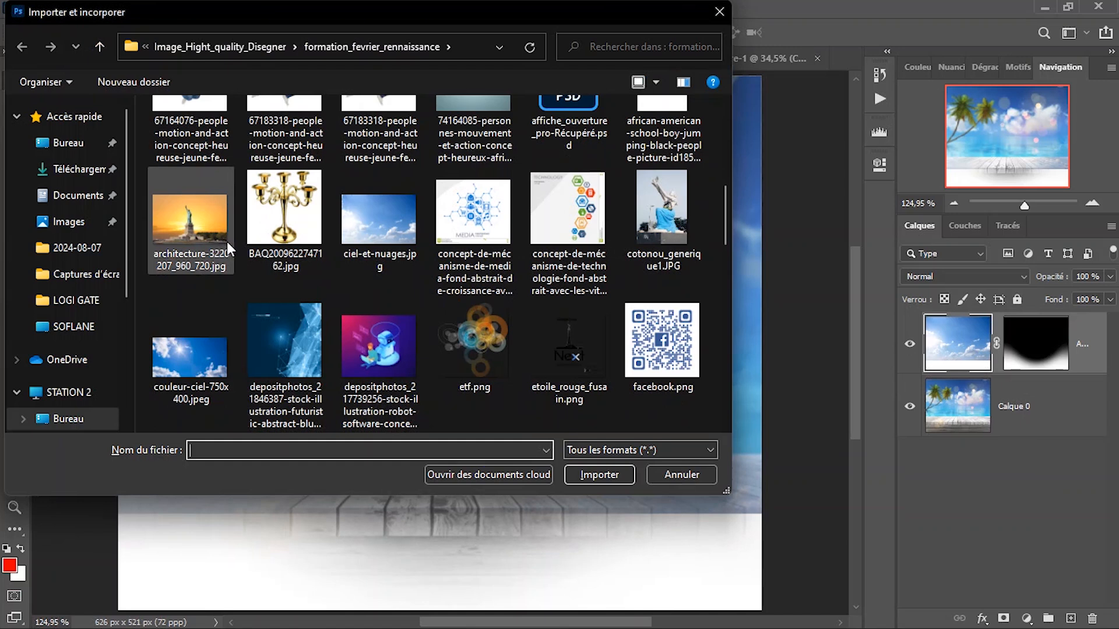
pyautogui.doubleClick(635, 231)
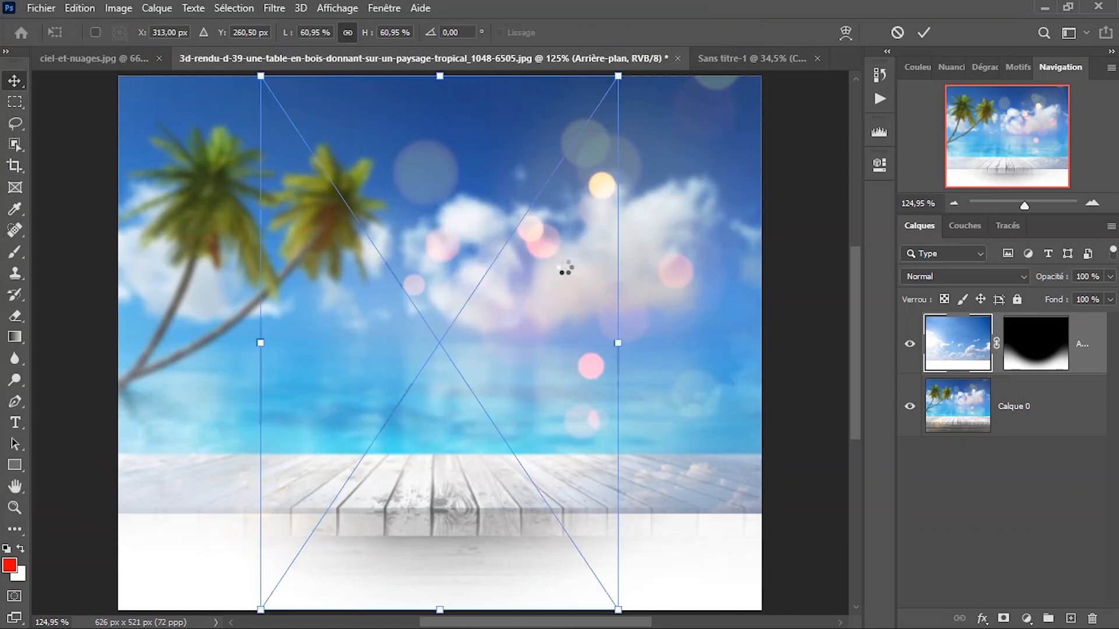
pyautogui.scroll(-2, 529, 293)
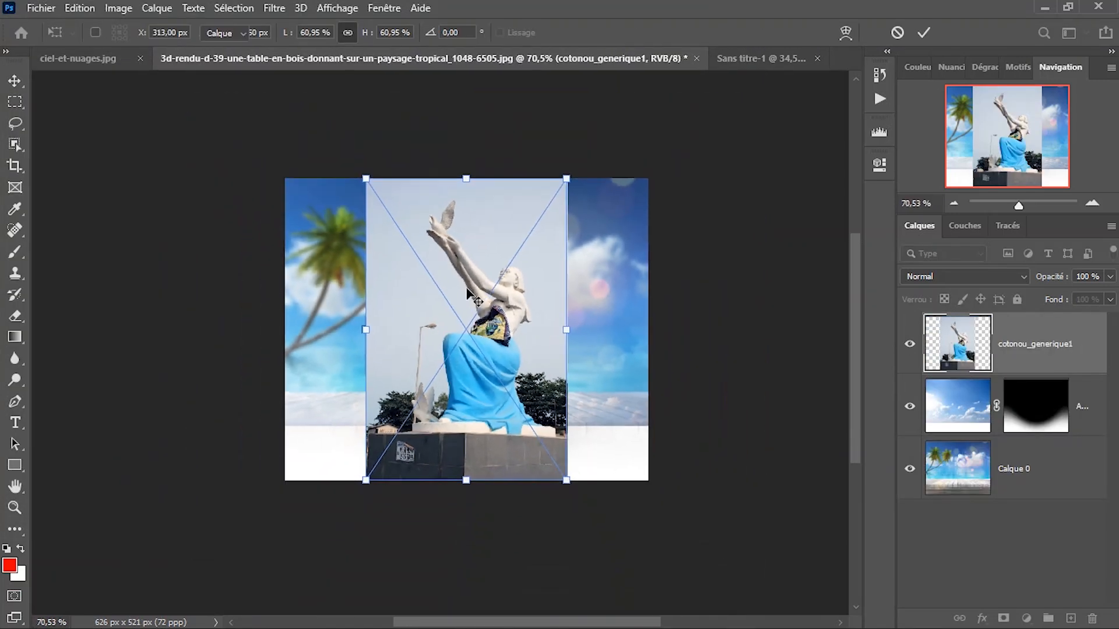
pyautogui.press('Return')
pyautogui.moveTo(1038, 344); pyautogui.dragTo(1047, 432)
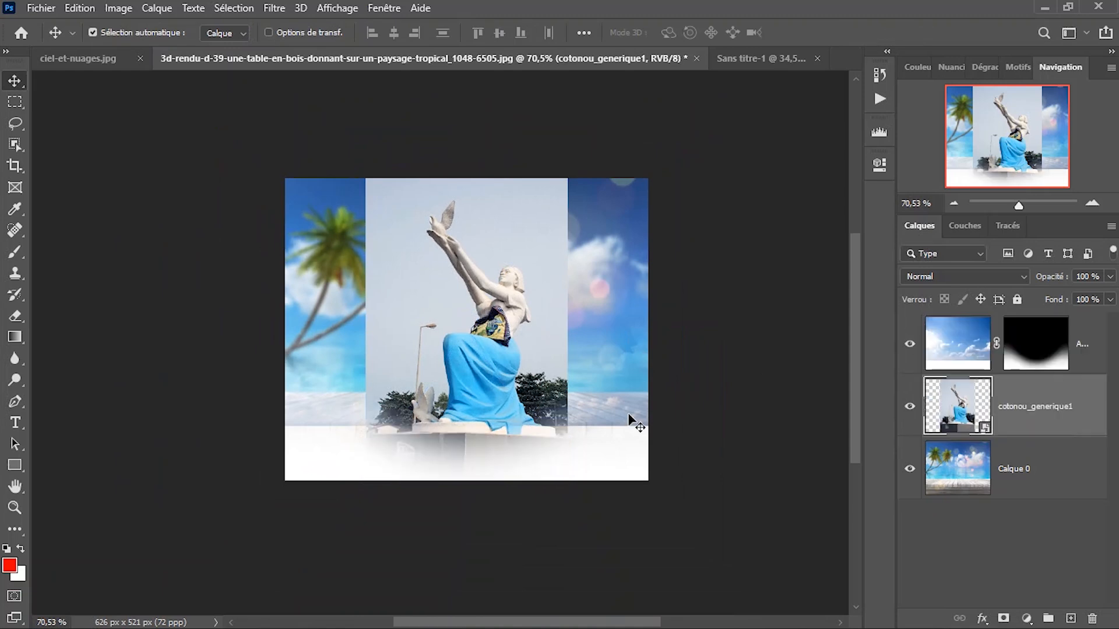
# Hide Calque 0, scale the cotonou_generique1 layer to about 651 × 975 px, and move it to cover the canvas.
pyautogui.click(910, 469)
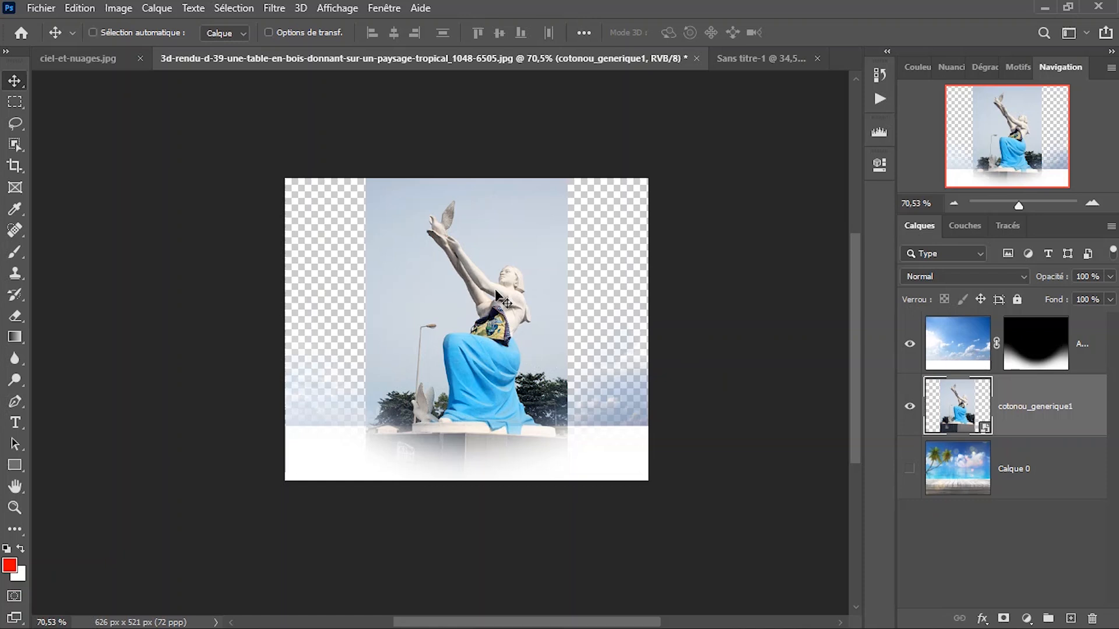
pyautogui.hotkey('ctrl', 't')
pyautogui.hotkey('ctrl', '-')
pyautogui.scroll(-1, 495, 294)
pyautogui.moveTo(409, 321); pyautogui.dragTo(362, 317)
pyautogui.moveTo(541, 315); pyautogui.dragTo(610, 318)
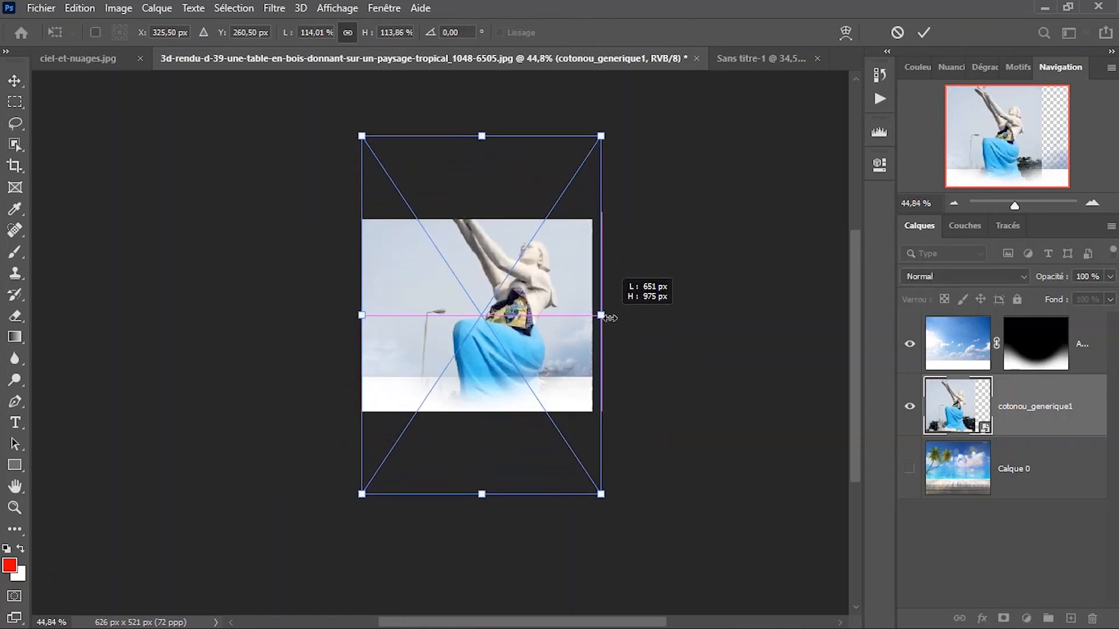
pyautogui.moveTo(519, 279); pyautogui.dragTo(508, 317)
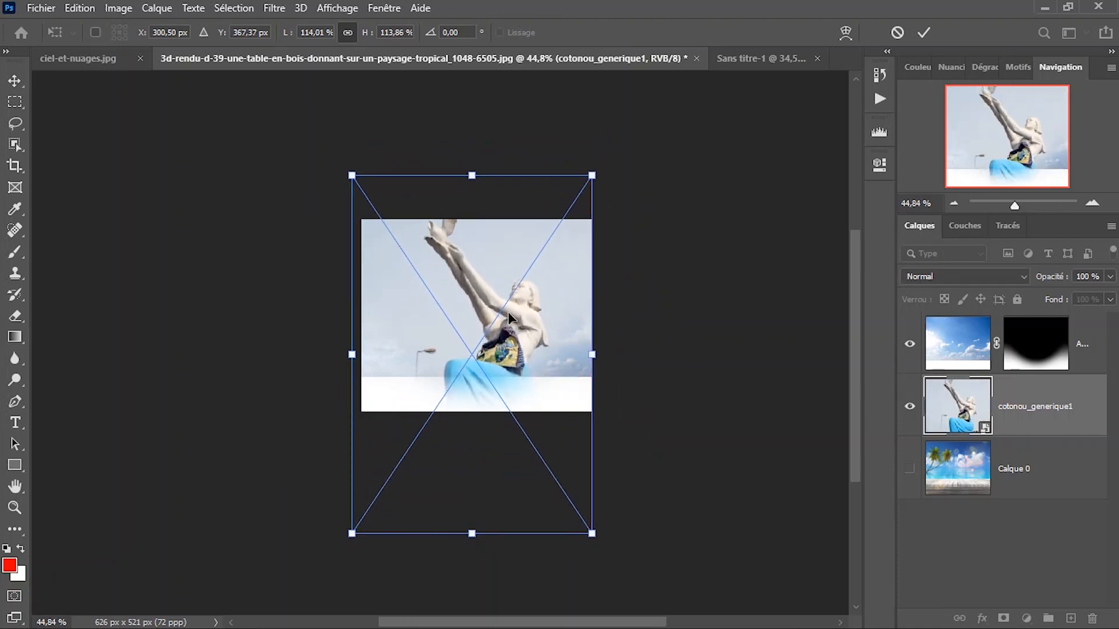
pyautogui.press('Return')
# Fit the image to the screen and toggle the masked sky layer's visibility repeatedly to compare the blend, leaving it visible.
pyautogui.rightClick(484, 296)
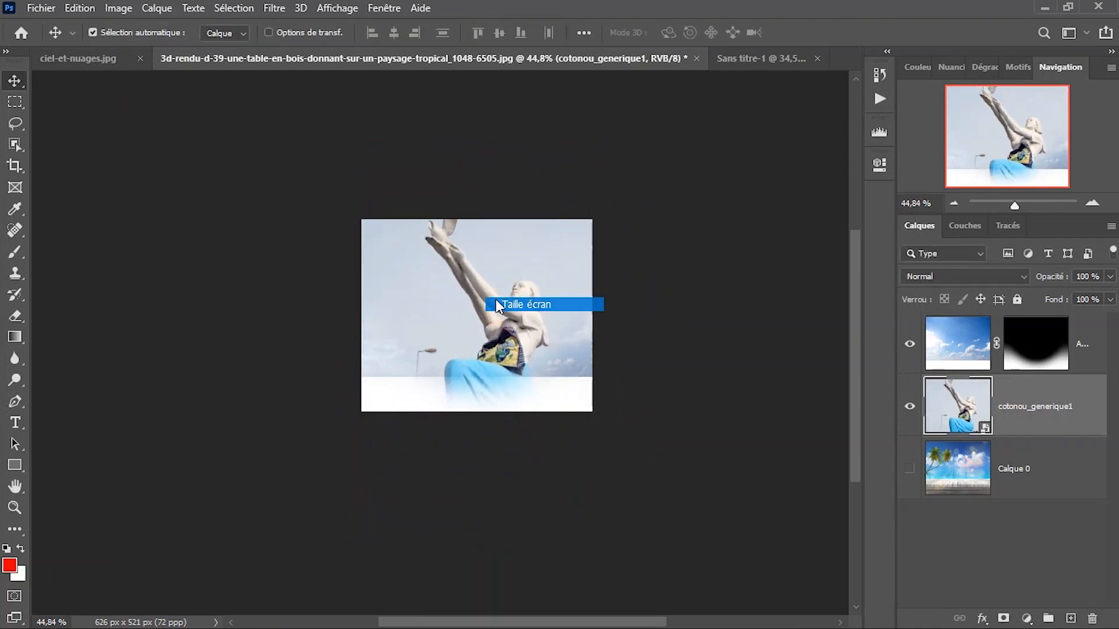
pyautogui.click(495, 299)
pyautogui.moveTo(602, 398); pyautogui.dragTo(596, 356)
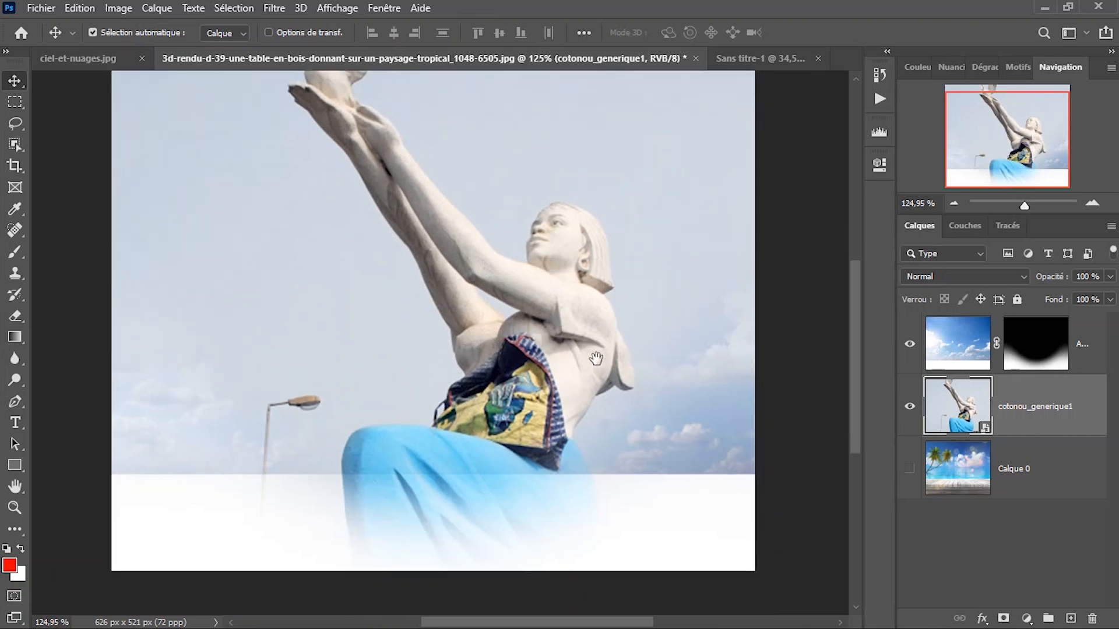
pyautogui.click(913, 352)
pyautogui.click(914, 352)
pyautogui.click(914, 352)
pyautogui.click(914, 352)
pyautogui.click(914, 352)
pyautogui.click(914, 352)
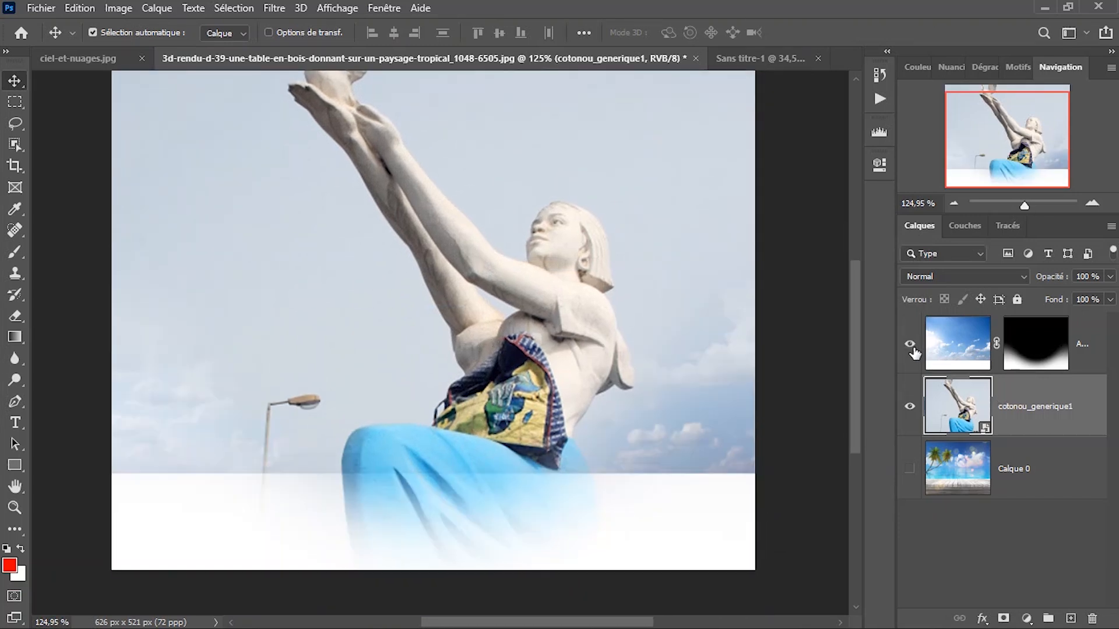
# Reposition the statue photo lower on the canvas so the dove, raised arms and head are all in the frame.
pyautogui.scroll(-2, 531, 338)
pyautogui.moveTo(479, 284); pyautogui.dragTo(452, 319)
pyautogui.moveTo(579, 291); pyautogui.dragTo(627, 289)
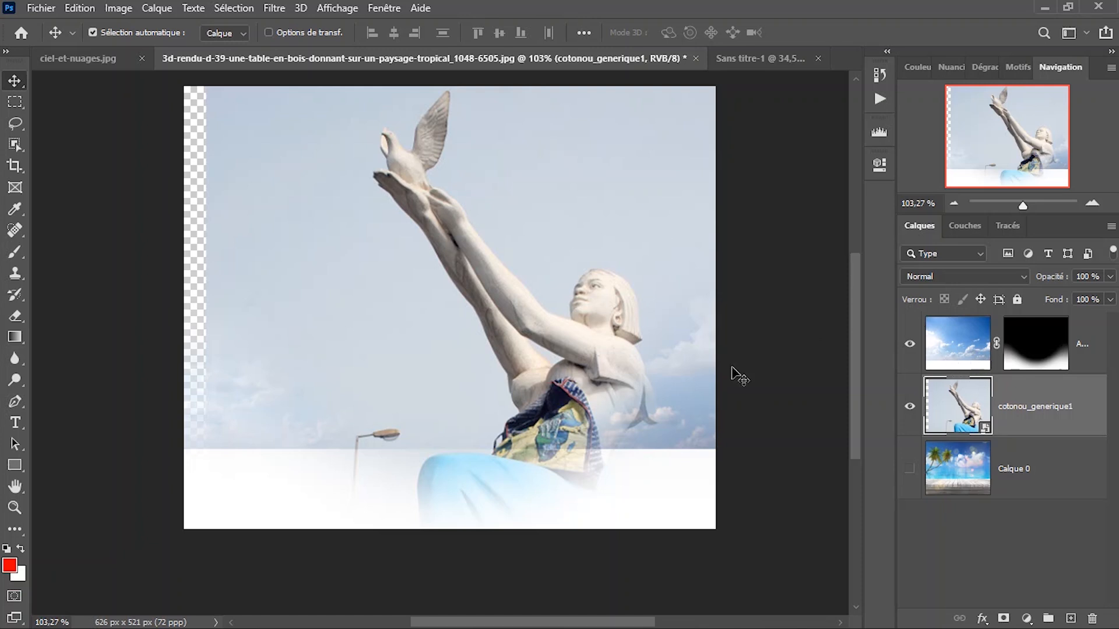
pyautogui.press('ctrl')
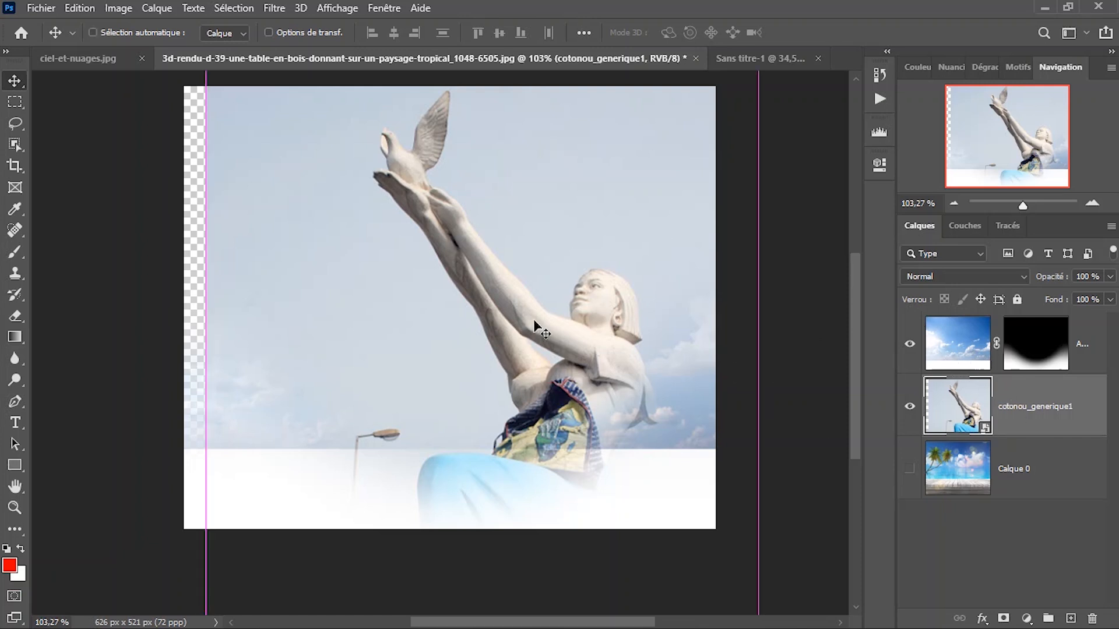
pyautogui.hotkey('ctrl', 't')
pyautogui.moveTo(501, 263); pyautogui.dragTo(470, 284)
pyautogui.press('Return')
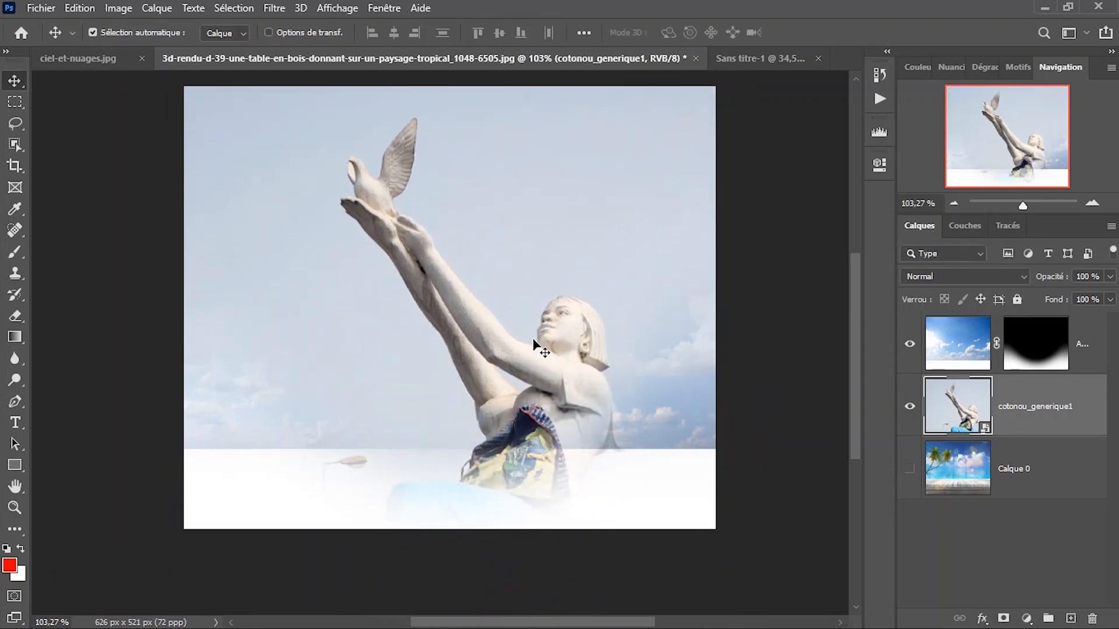
pyautogui.moveTo(504, 338); pyautogui.dragTo(488, 331)
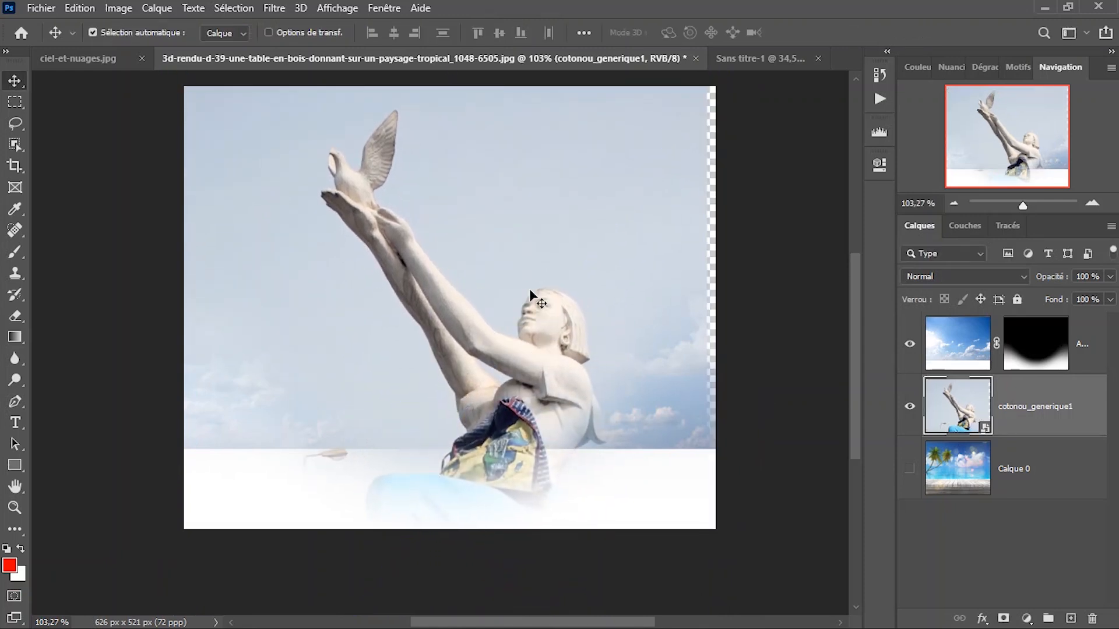
# Try shifting the masked sky layer vertically so its white strip drops below the canvas, and bring it back to its place.
pyautogui.click(970, 349)
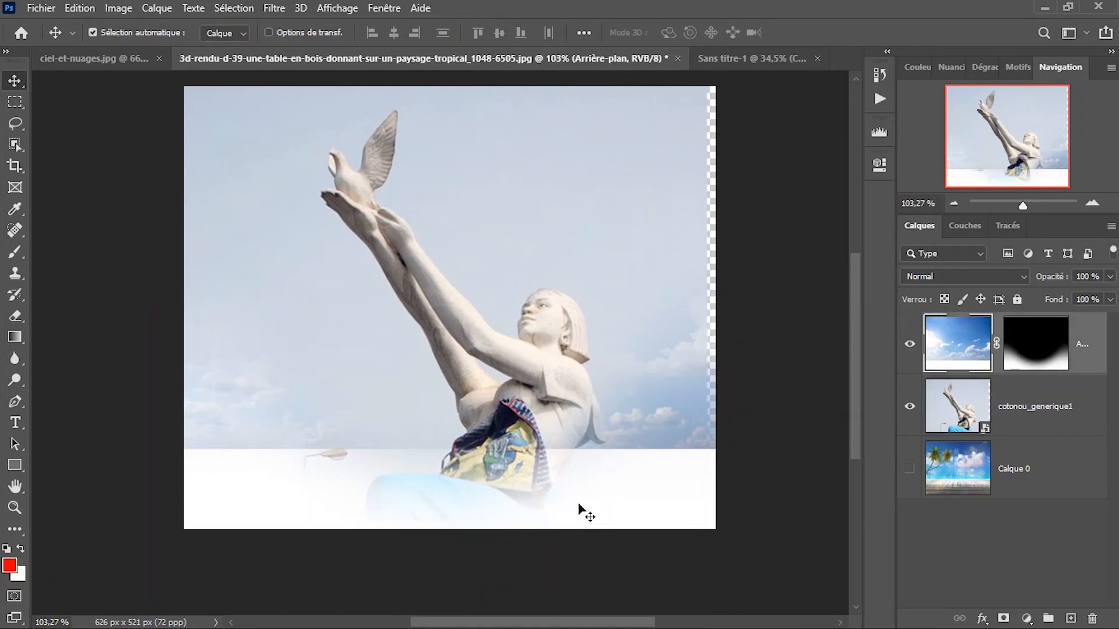
pyautogui.hotkey('ctrl', 't')
pyautogui.moveTo(526, 179); pyautogui.dragTo(519, 268)
pyautogui.moveTo(449, 156); pyautogui.dragTo(455, 93)
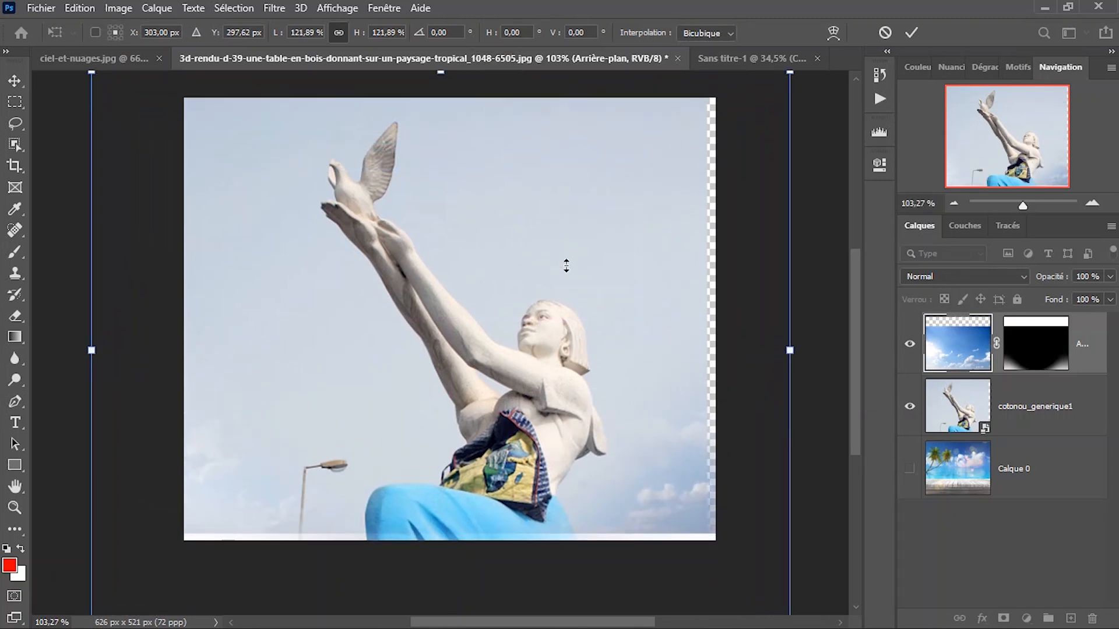
pyautogui.press('Return')
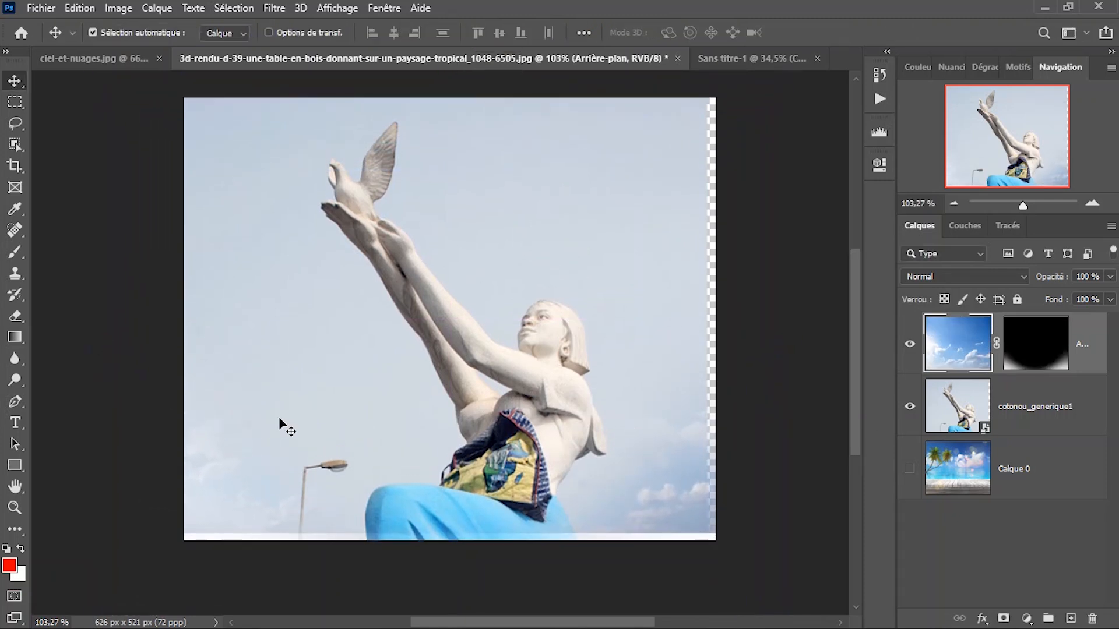
pyautogui.moveTo(415, 414); pyautogui.dragTo(414, 340)
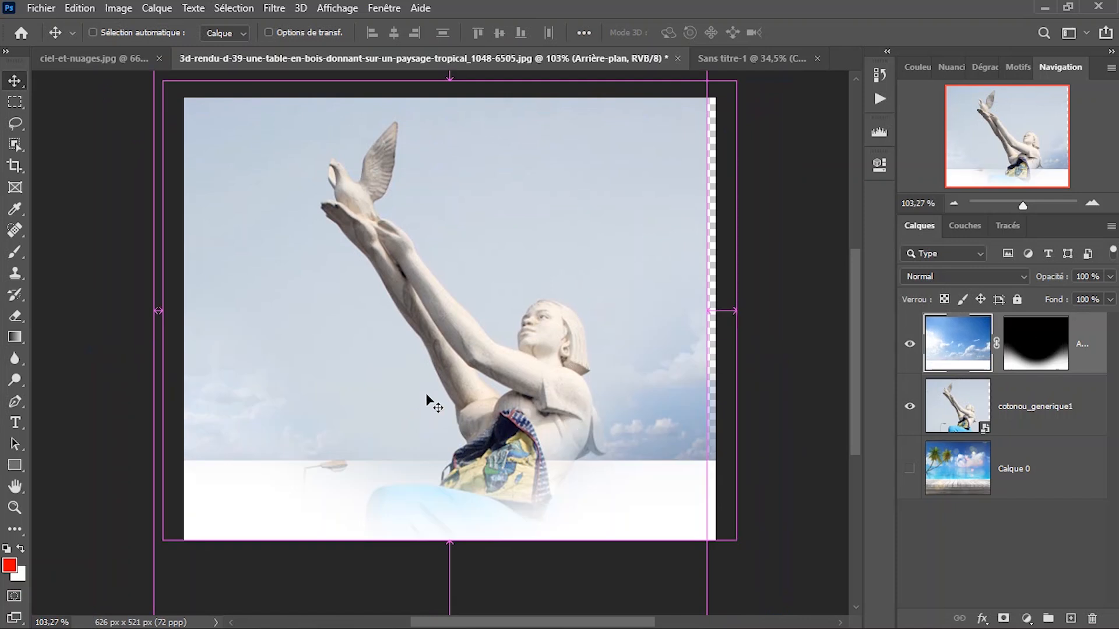
pyautogui.moveTo(441, 452); pyautogui.dragTo(455, 345)
# Paint black on the sky layer's mask with a soft 221 px brush to hide the white strip along the image's lower edge.
pyautogui.scroll(5, 468, 338)
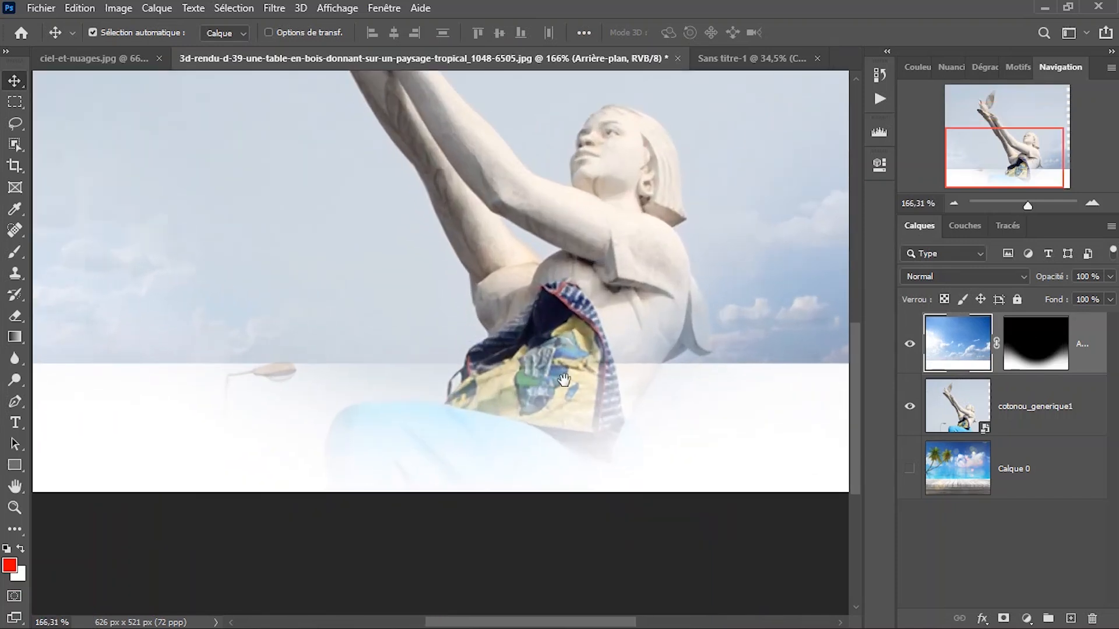
pyautogui.moveTo(601, 305); pyautogui.dragTo(574, 299)
pyautogui.click(1028, 355)
pyautogui.scroll(-3, 419, 353)
pyautogui.press('b')
pyautogui.moveTo(500, 313); pyautogui.dragTo(441, 313)
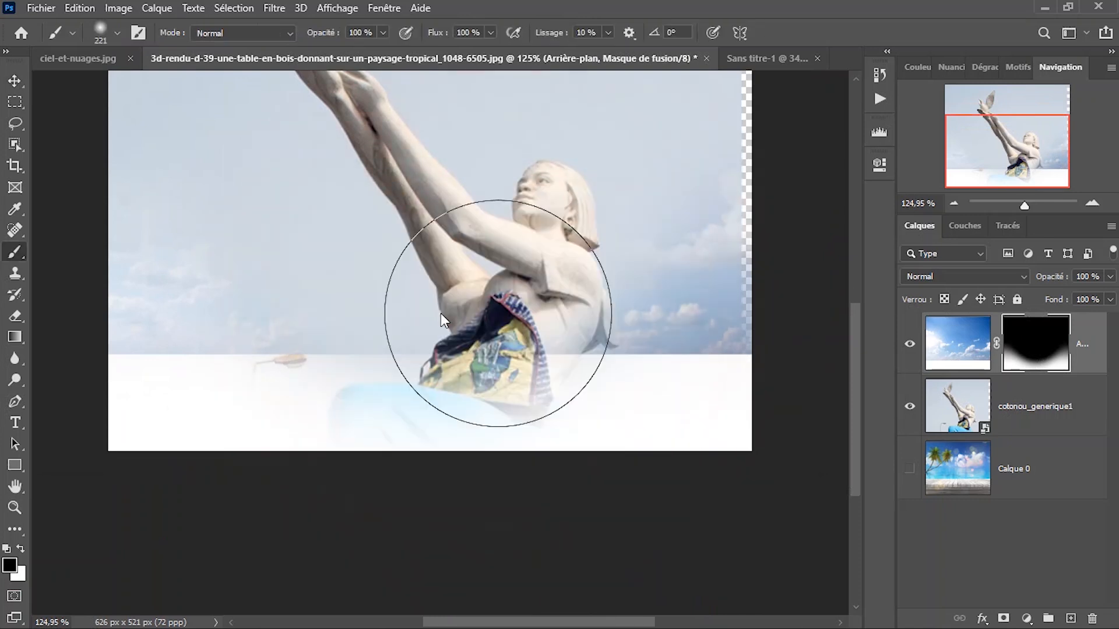
pyautogui.moveTo(719, 402); pyautogui.dragTo(107, 400)
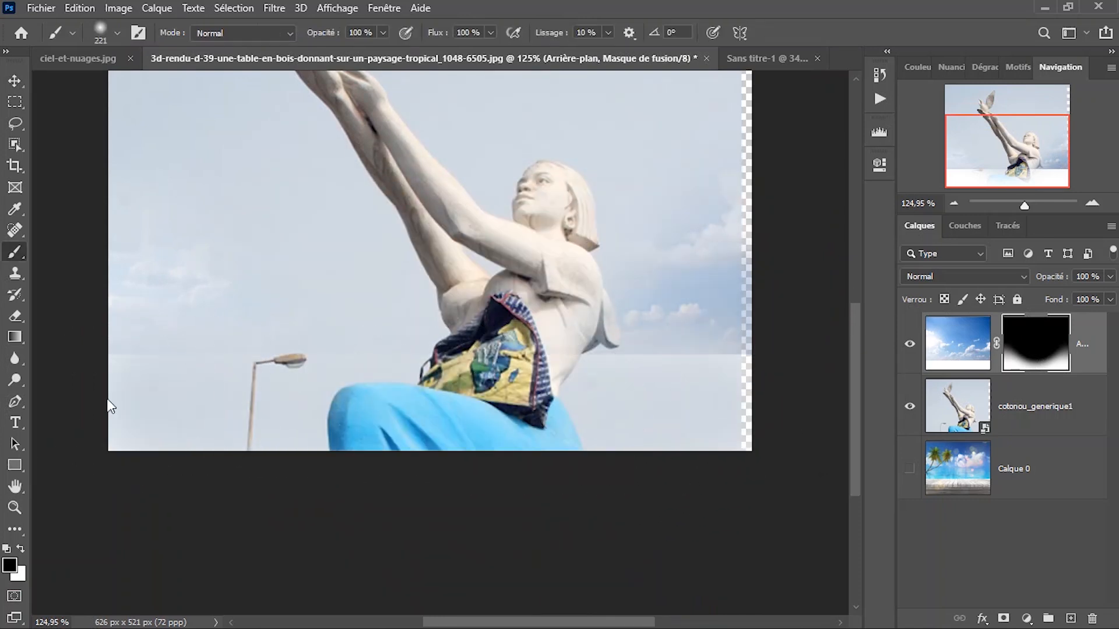
pyautogui.moveTo(729, 418)
pyautogui.mouseDown()
pyautogui.moveTo(579, 375)
pyautogui.moveTo(292, 369)
pyautogui.moveTo(163, 381)
pyautogui.mouseUp()
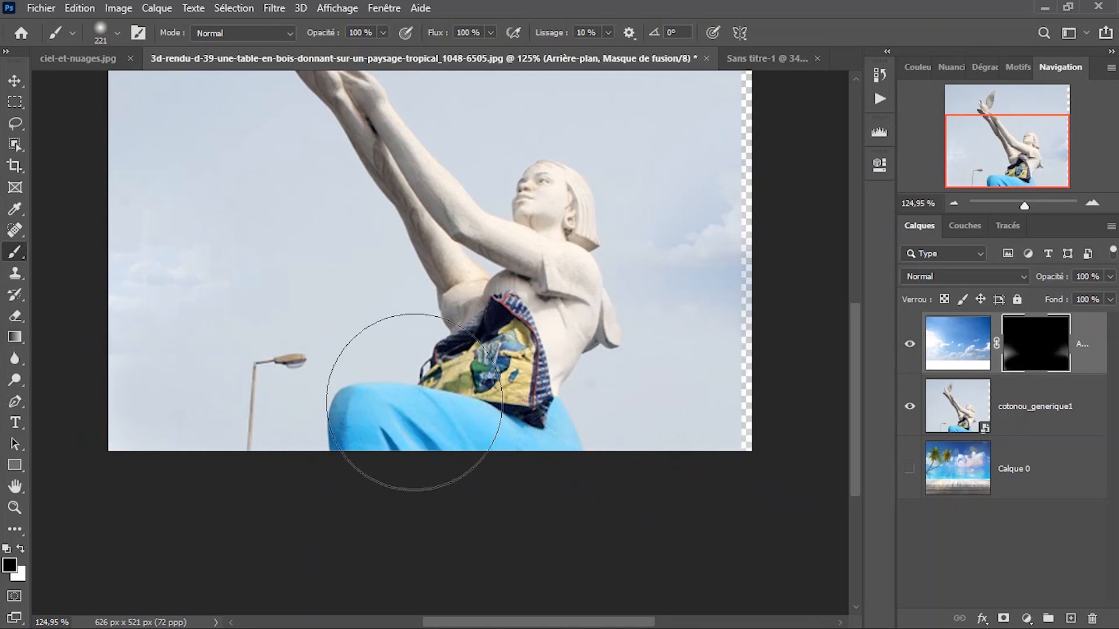
# Paint white across the whole sky mask to reveal the full sky image over the statue.
pyautogui.scroll(-3, 406, 336)
pyautogui.scroll(-1, 406, 335)
pyautogui.press('x')
pyautogui.moveTo(459, 229); pyautogui.dragTo(455, 370)
pyautogui.moveTo(318, 256)
pyautogui.mouseDown()
pyautogui.moveTo(281, 265)
pyautogui.moveTo(208, 357)
pyautogui.moveTo(669, 275)
pyautogui.moveTo(342, 324)
pyautogui.moveTo(222, 273)
pyautogui.moveTo(307, 350)
pyautogui.moveTo(630, 425)
pyautogui.moveTo(412, 400)
pyautogui.moveTo(251, 494)
pyautogui.moveTo(525, 488)
pyautogui.moveTo(169, 499)
pyautogui.mouseUp()
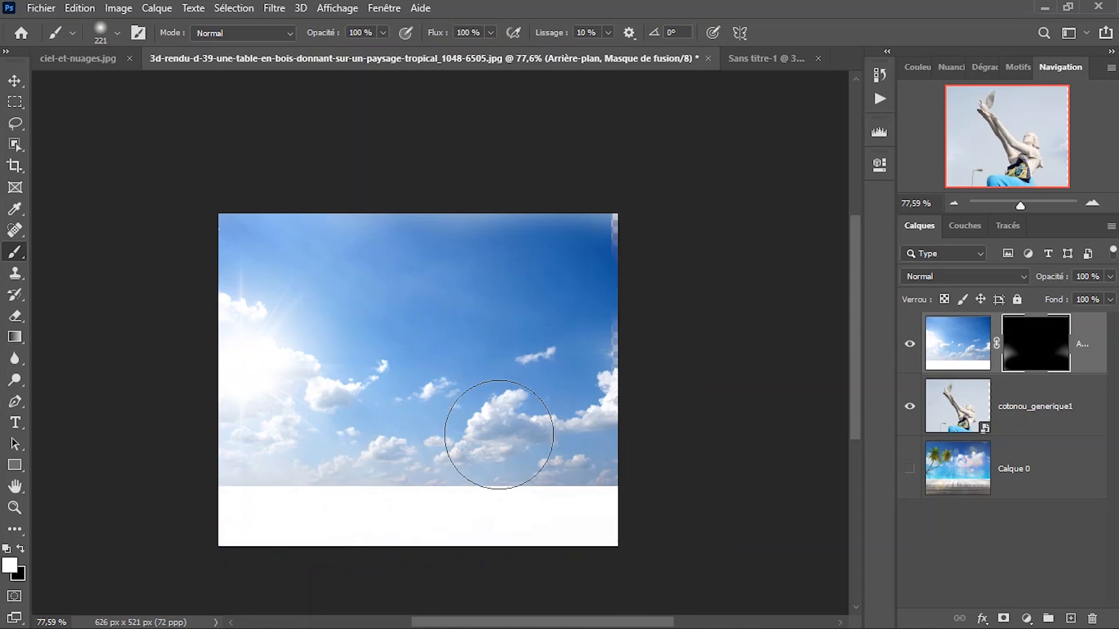
pyautogui.moveTo(422, 371); pyautogui.dragTo(461, 314)
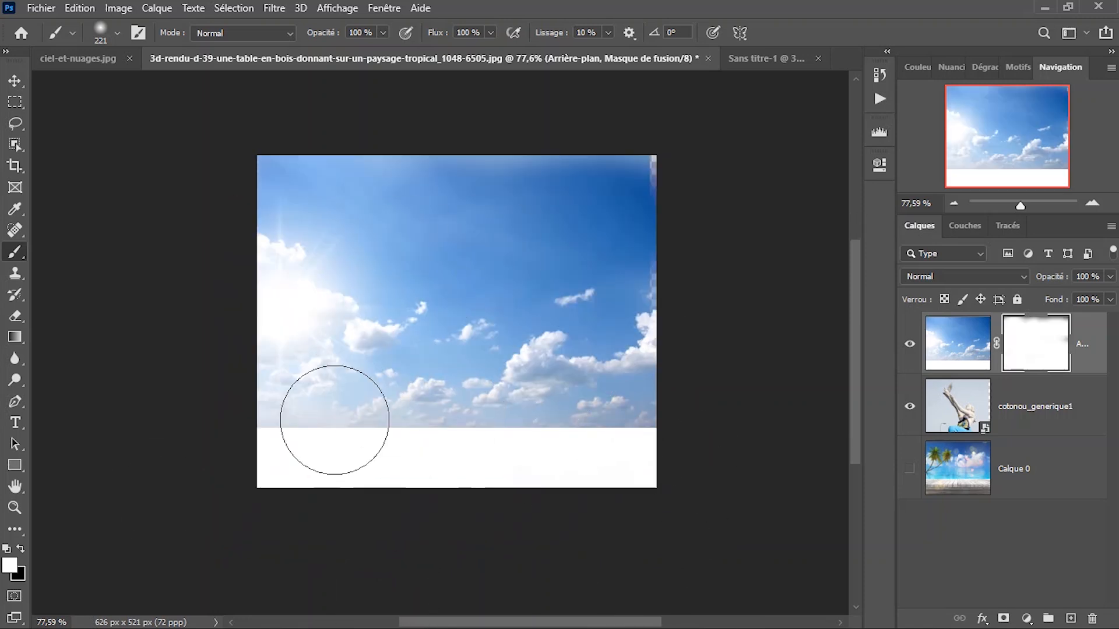
pyautogui.moveTo(338, 224)
pyautogui.mouseDown()
pyautogui.moveTo(670, 250)
pyautogui.moveTo(669, 219)
pyautogui.moveTo(299, 342)
pyautogui.mouseUp()
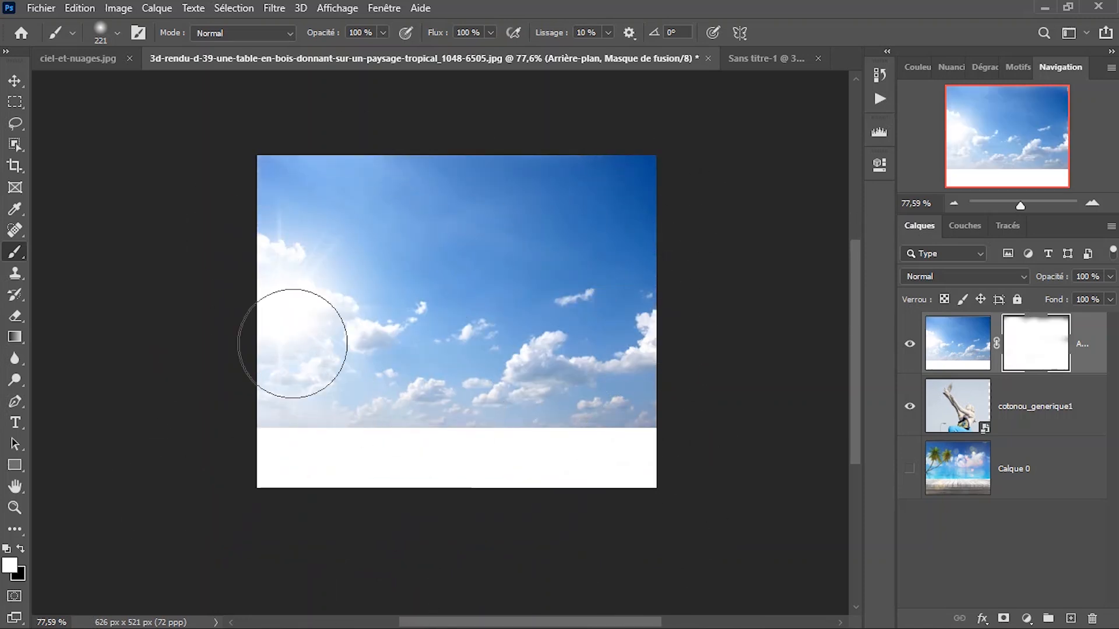
# Paint black across the lower part of the sky mask with a larger 401 px soft brush, and fit the image to the screen.
pyautogui.press('x')
pyautogui.moveTo(430, 335); pyautogui.dragTo(492, 342)
pyautogui.moveTo(649, 479)
pyautogui.mouseDown()
pyautogui.moveTo(426, 487)
pyautogui.moveTo(224, 477)
pyautogui.mouseUp()
pyautogui.moveTo(641, 538)
pyautogui.mouseDown()
pyautogui.moveTo(487, 498)
pyautogui.moveTo(215, 521)
pyautogui.moveTo(648, 563)
pyautogui.moveTo(685, 505)
pyautogui.moveTo(334, 496)
pyautogui.mouseUp()
pyautogui.rightClick(506, 351)
pyautogui.click(510, 356)
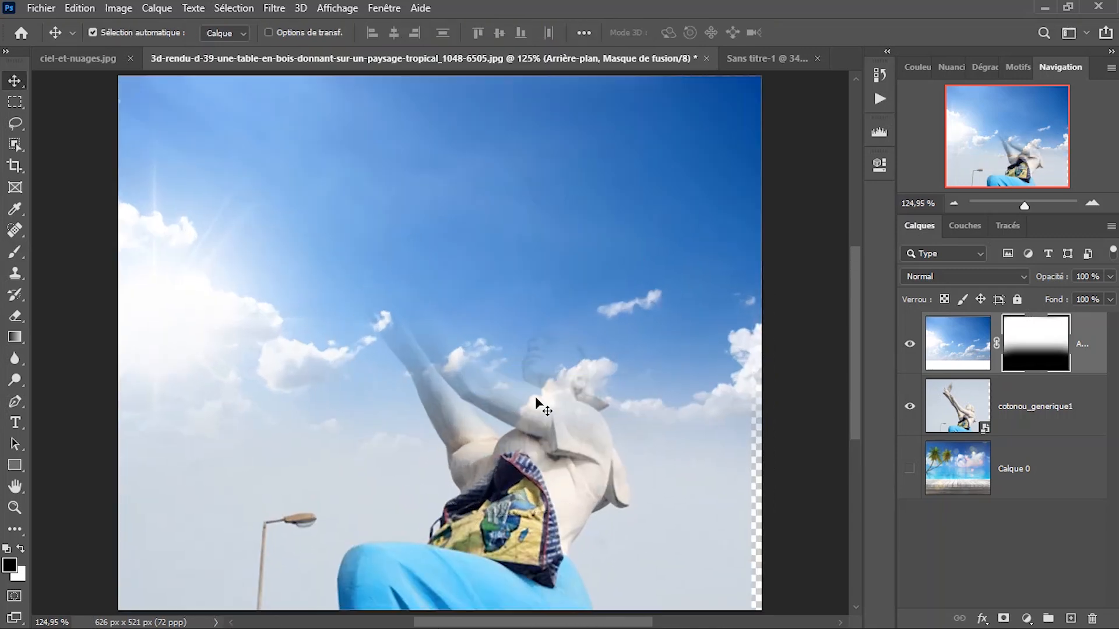
# Rasterize the cotonou_generique1 statue layer so it is no longer a smart object.
pyautogui.scroll(-1, 535, 396)
pyautogui.click(1020, 421)
pyautogui.press('b')
pyautogui.click(526, 309)
pyautogui.click(512, 262)
pyautogui.press('v')
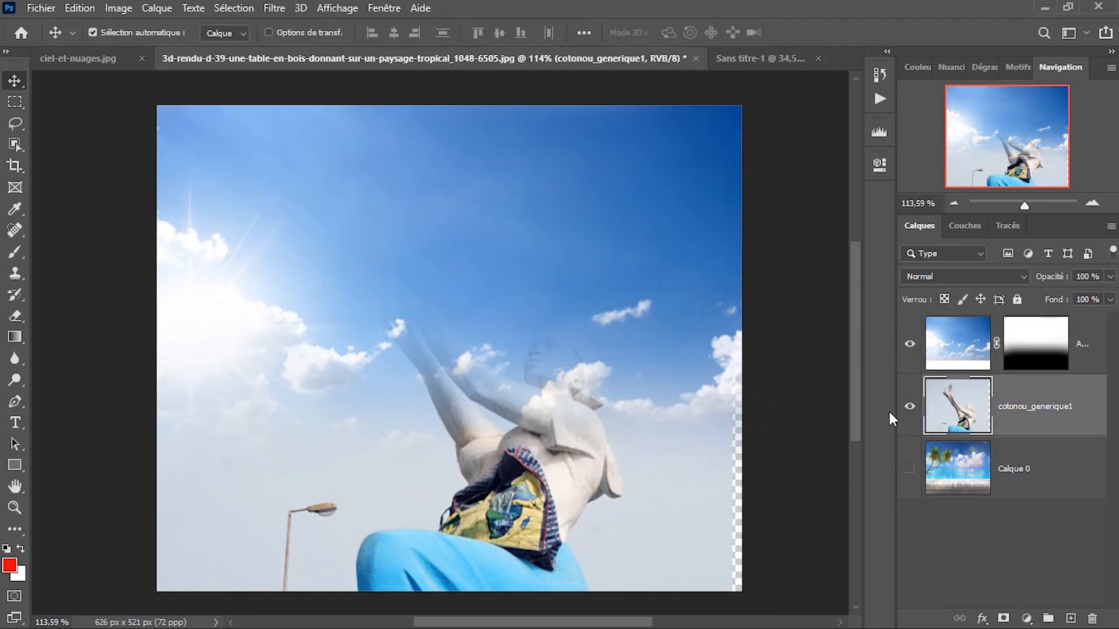
# Bring the cotonou_generique1 layer above the sky layer and shift the statue photo slightly right to cover the transparent edge strip.
pyautogui.moveTo(1010, 409); pyautogui.dragTo(1024, 338)
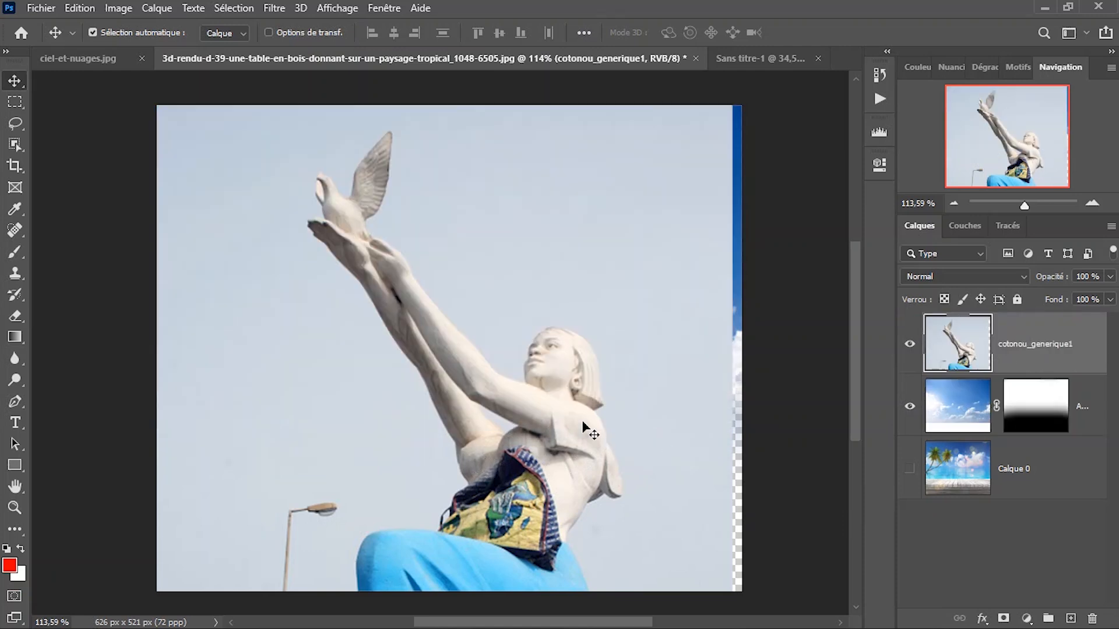
pyautogui.moveTo(589, 430); pyautogui.dragTo(607, 296)
pyautogui.scroll(-1, 514, 338)
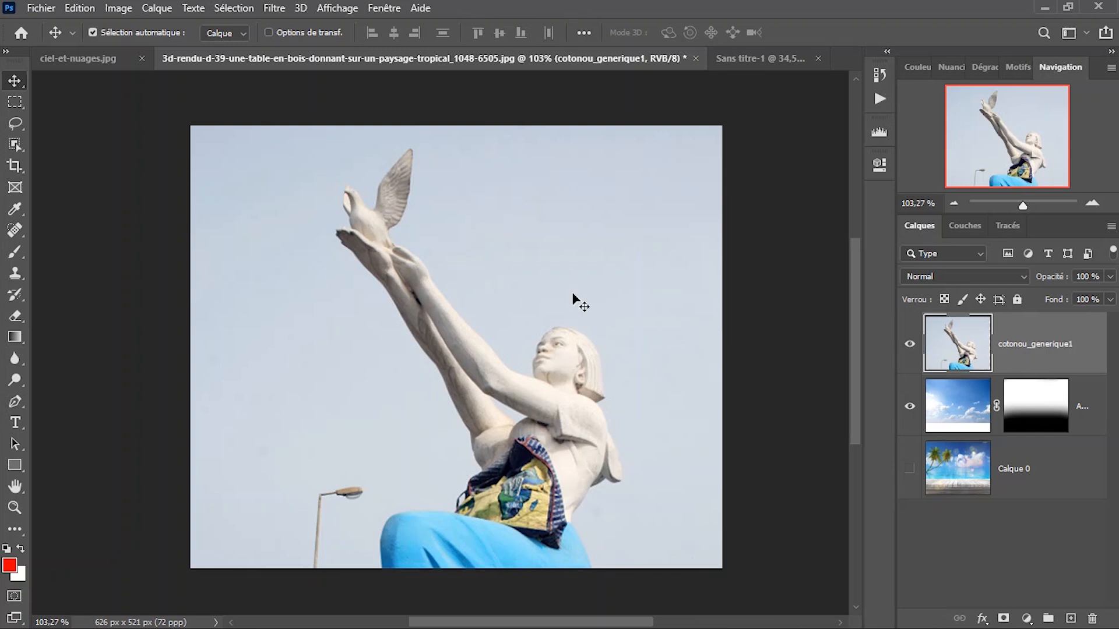
# Toggle the statue layer's visibility to inspect the masked sky, and return the sky layer above cotonou_generique1.
pyautogui.click(908, 348)
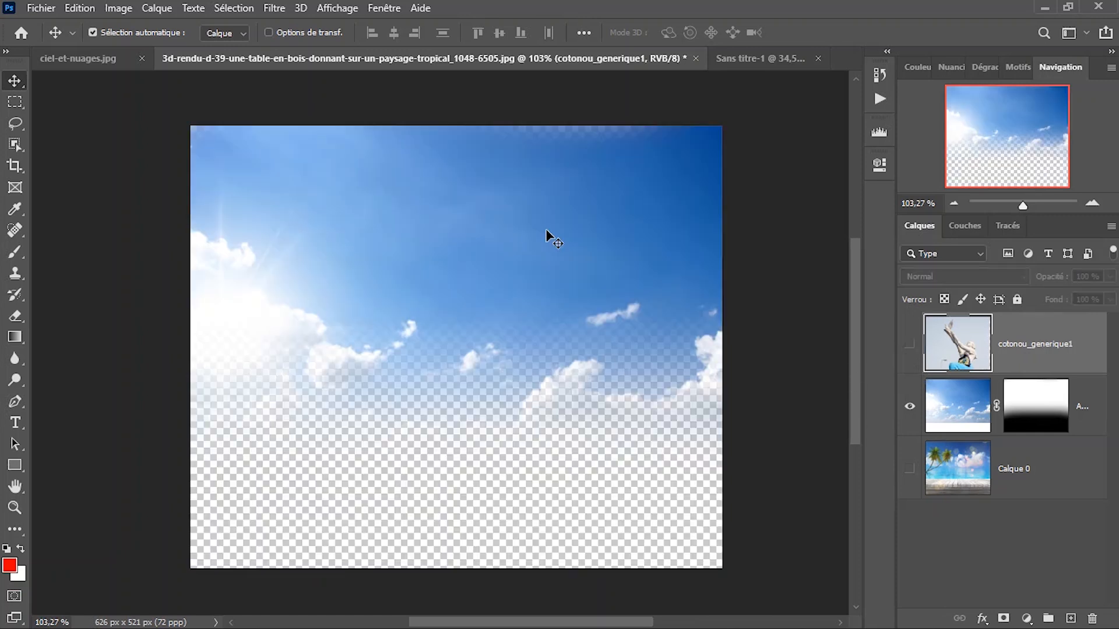
pyautogui.click(909, 347)
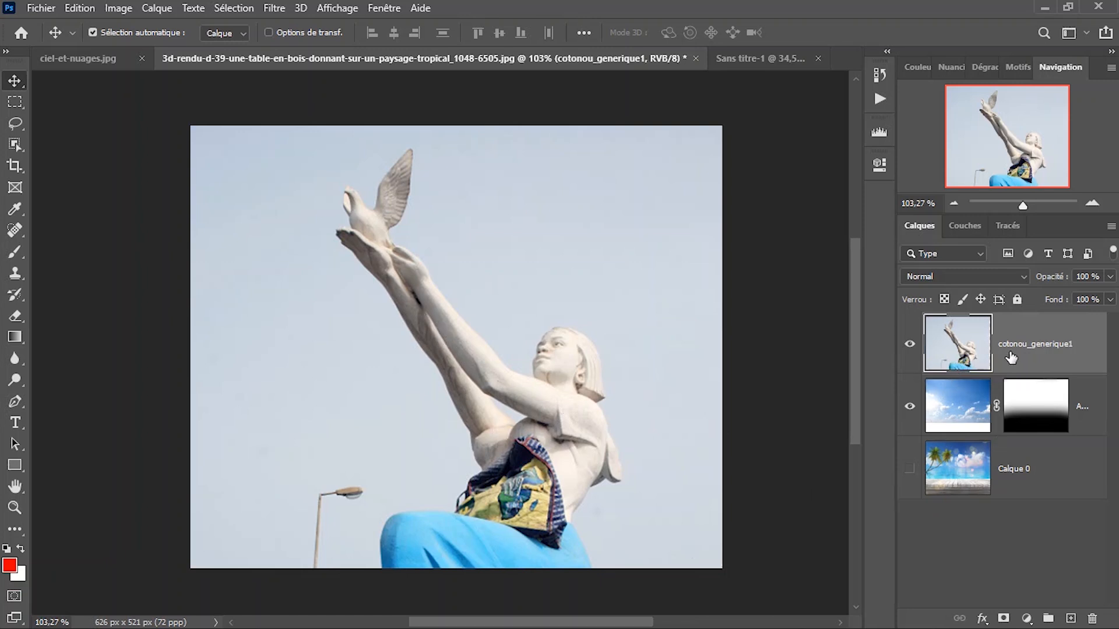
pyautogui.moveTo(976, 423); pyautogui.dragTo(1014, 344)
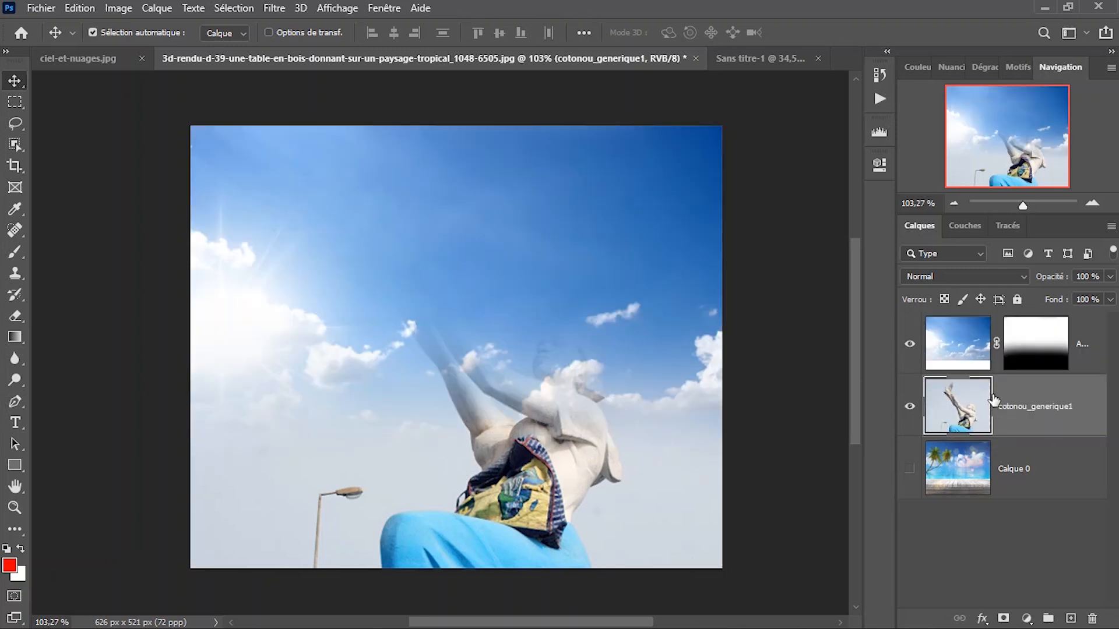
# Paint black on the sky mask with a soft 229 px brush to uncover the statue's dove, raised arms and head.
pyautogui.click(957, 362)
pyautogui.click(1031, 354)
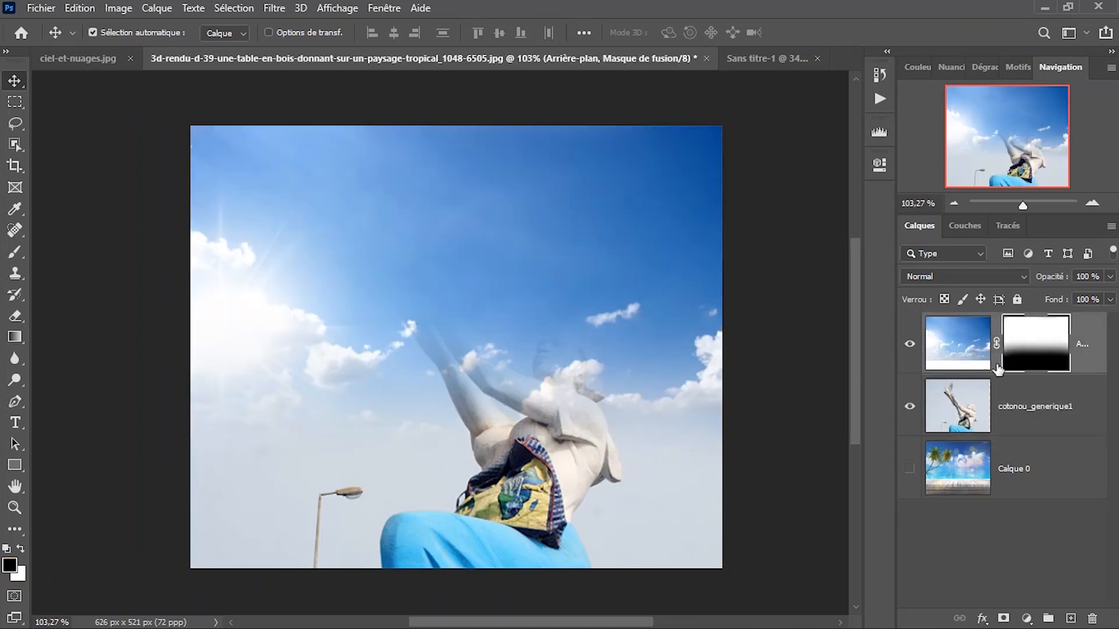
pyautogui.press('b')
pyautogui.moveTo(504, 356); pyautogui.dragTo(431, 355)
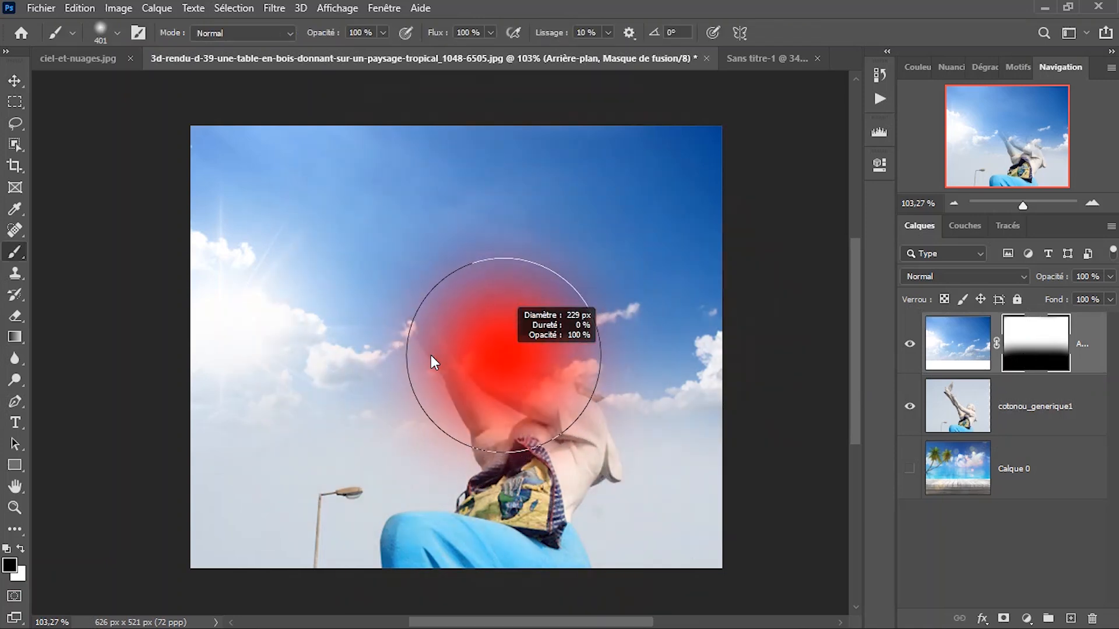
pyautogui.moveTo(412, 287)
pyautogui.mouseDown()
pyautogui.moveTo(373, 228)
pyautogui.moveTo(375, 194)
pyautogui.moveTo(387, 213)
pyautogui.mouseUp()
pyautogui.moveTo(532, 403)
pyautogui.mouseDown()
pyautogui.moveTo(573, 380)
pyautogui.moveTo(570, 365)
pyautogui.moveTo(503, 325)
pyautogui.moveTo(545, 396)
pyautogui.mouseUp()
pyautogui.moveTo(383, 255)
pyautogui.mouseDown()
pyautogui.moveTo(353, 245)
pyautogui.moveTo(401, 219)
pyautogui.moveTo(416, 244)
pyautogui.mouseUp()
pyautogui.moveTo(423, 294); pyautogui.dragTo(405, 199)
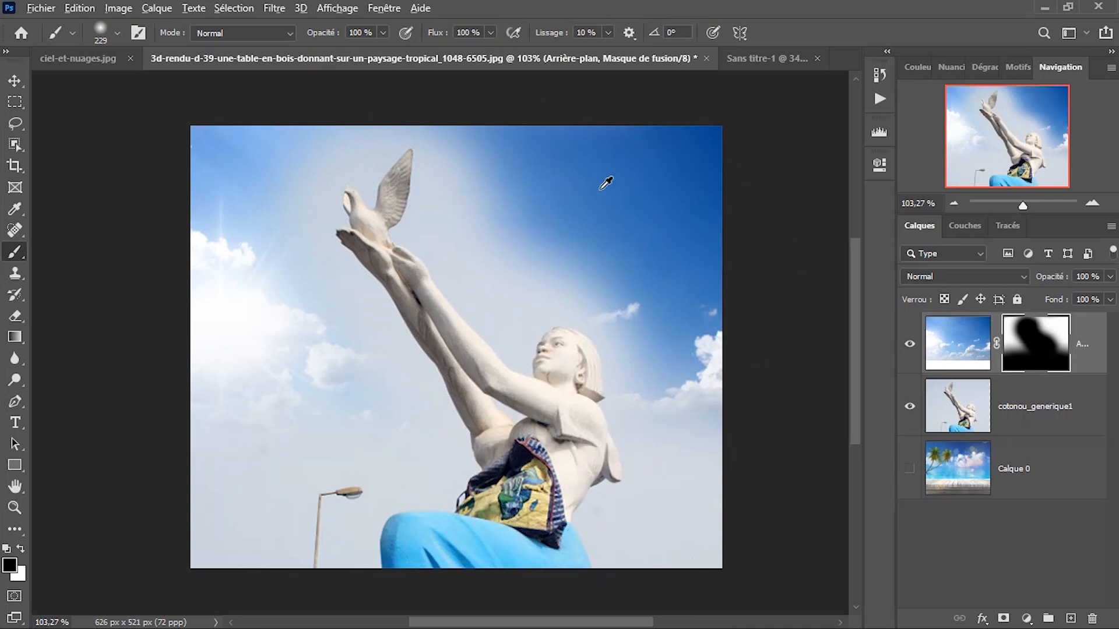
# Sample clear blue sky on the sky layer and clone it beside the statue's arms with a soft 186 px Clone Stamp.
pyautogui.click(951, 349)
pyautogui.scroll(2, 844, 348)
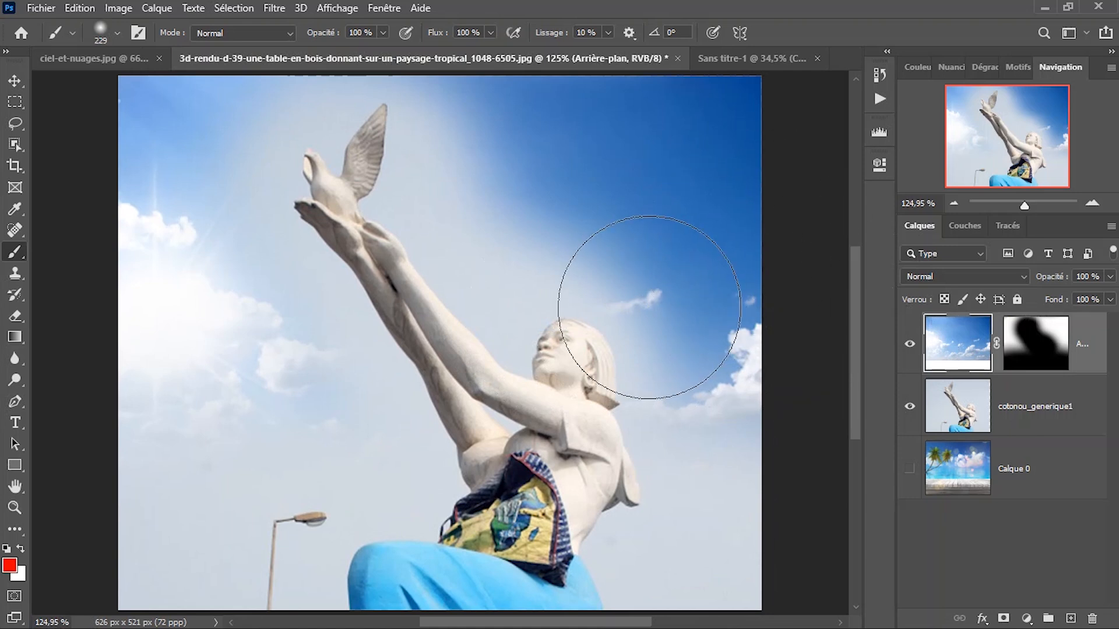
pyautogui.keyDown('alt'); pyautogui.click(620, 204); pyautogui.keyUp('alt')
pyautogui.press('s')
pyautogui.moveTo(594, 205)
pyautogui.mouseDown()
pyautogui.moveTo(681, 203)
pyautogui.moveTo(663, 205)
pyautogui.mouseUp()
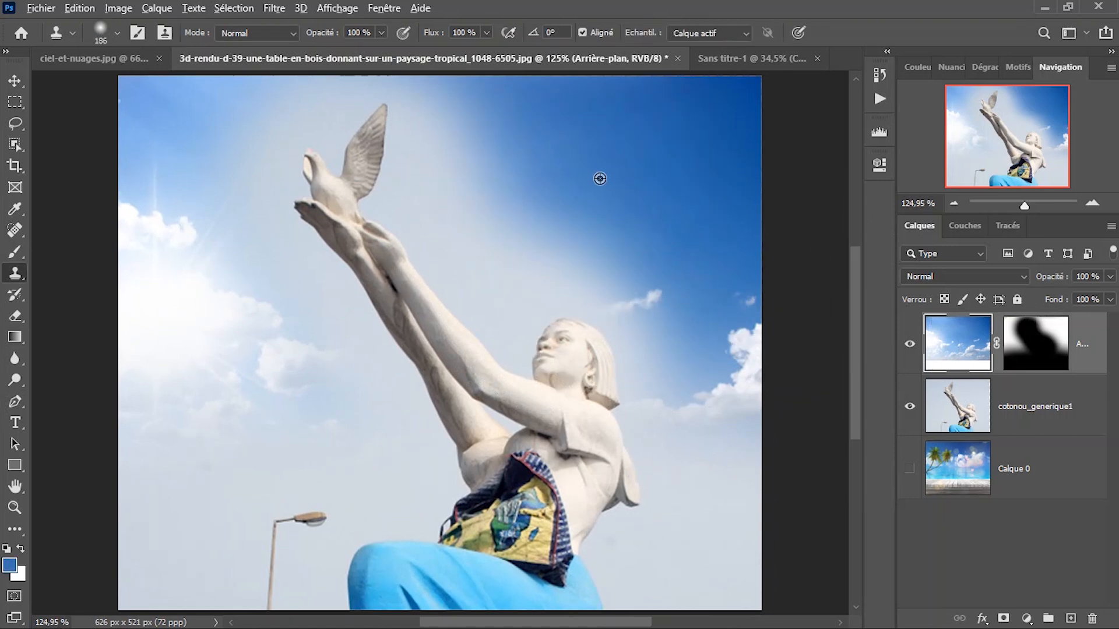
pyautogui.keyDown('alt'); pyautogui.click(601, 182); pyautogui.keyUp('alt')
pyautogui.moveTo(553, 214)
pyautogui.mouseDown()
pyautogui.moveTo(530, 212)
pyautogui.moveTo(548, 228)
pyautogui.moveTo(510, 171)
pyautogui.moveTo(517, 248)
pyautogui.mouseUp()
pyautogui.scroll(-3, 437, 264)
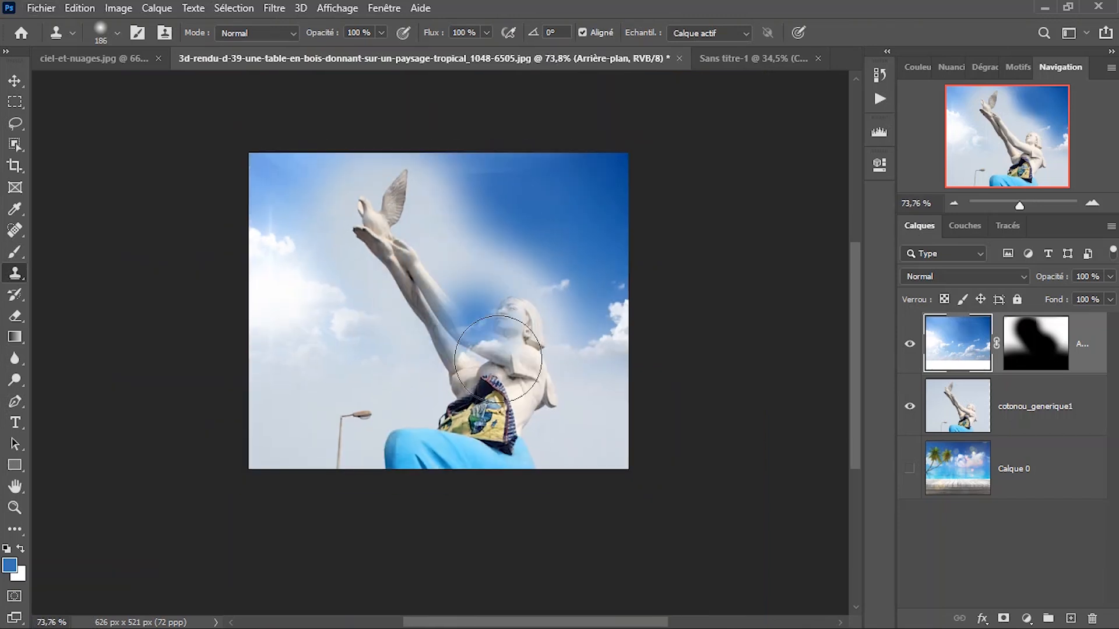
pyautogui.press('v')
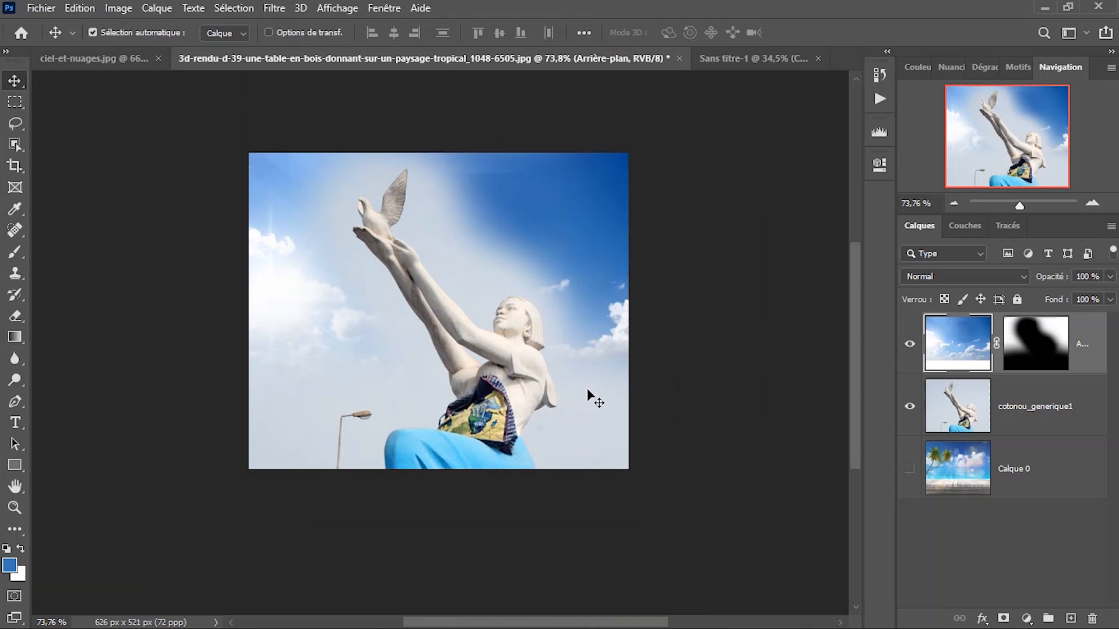
# View the sky layer's mask alone in black and white, return to the composite and fit it to the screen.
pyautogui.scroll(1, 475, 309)
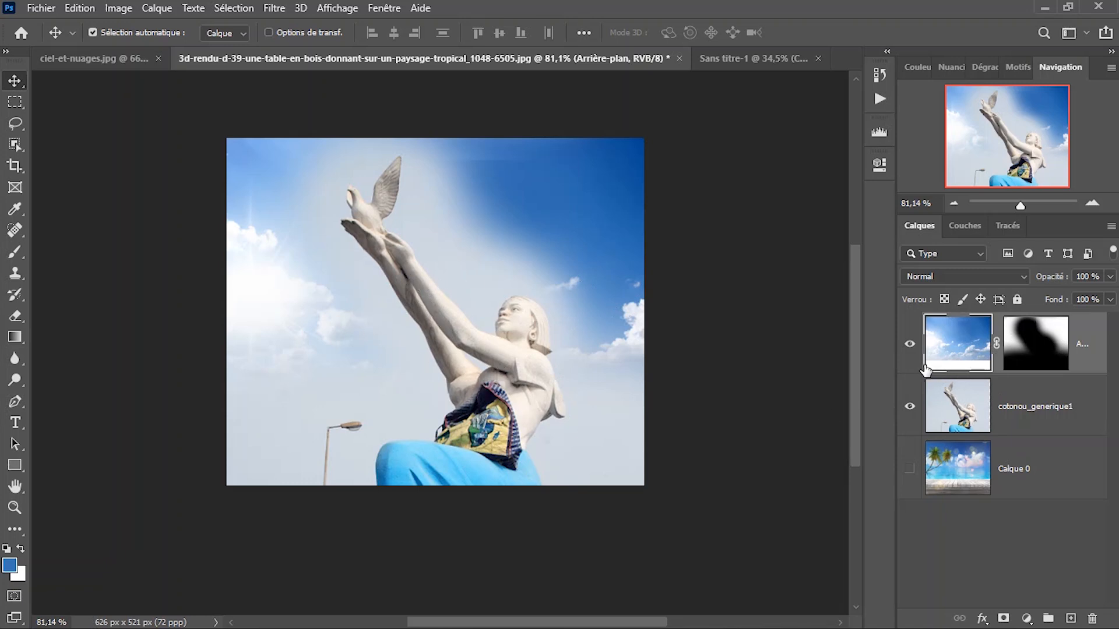
pyautogui.click(1025, 349)
pyautogui.keyDown('alt'); pyautogui.click(1026, 349); pyautogui.keyUp('alt')
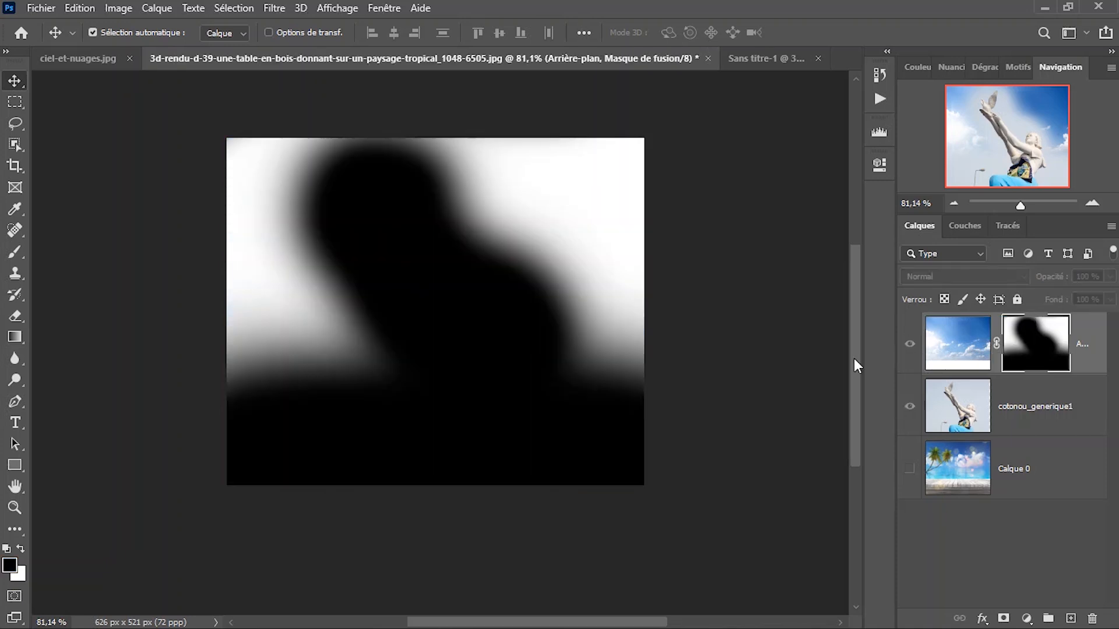
pyautogui.click(941, 358)
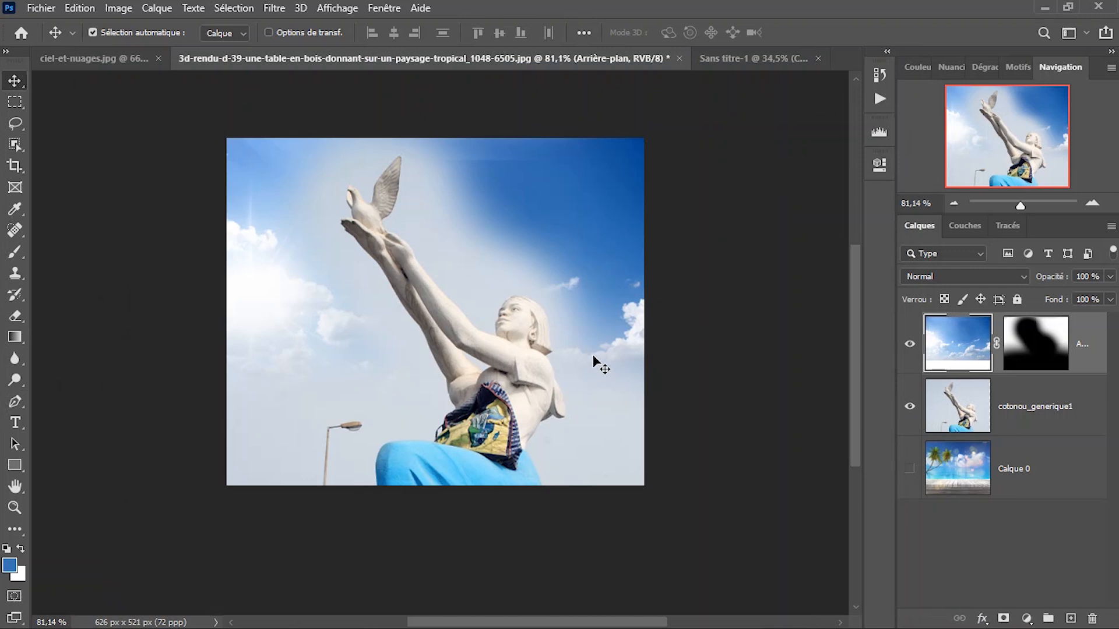
pyautogui.rightClick(470, 250)
pyautogui.click(502, 256)
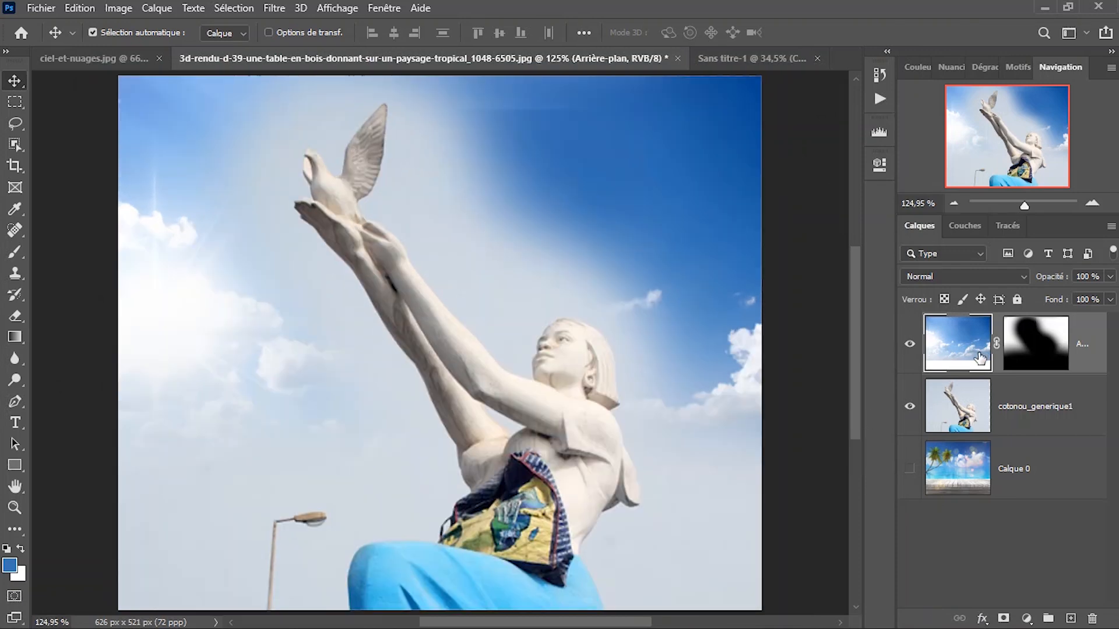
# Disable and re-enable the sky layer's mask repeatedly to compare the full sky with the blend, leaving the mask enabled.
pyautogui.keyDown('shift'); pyautogui.click(1049, 348); pyautogui.keyUp('shift')
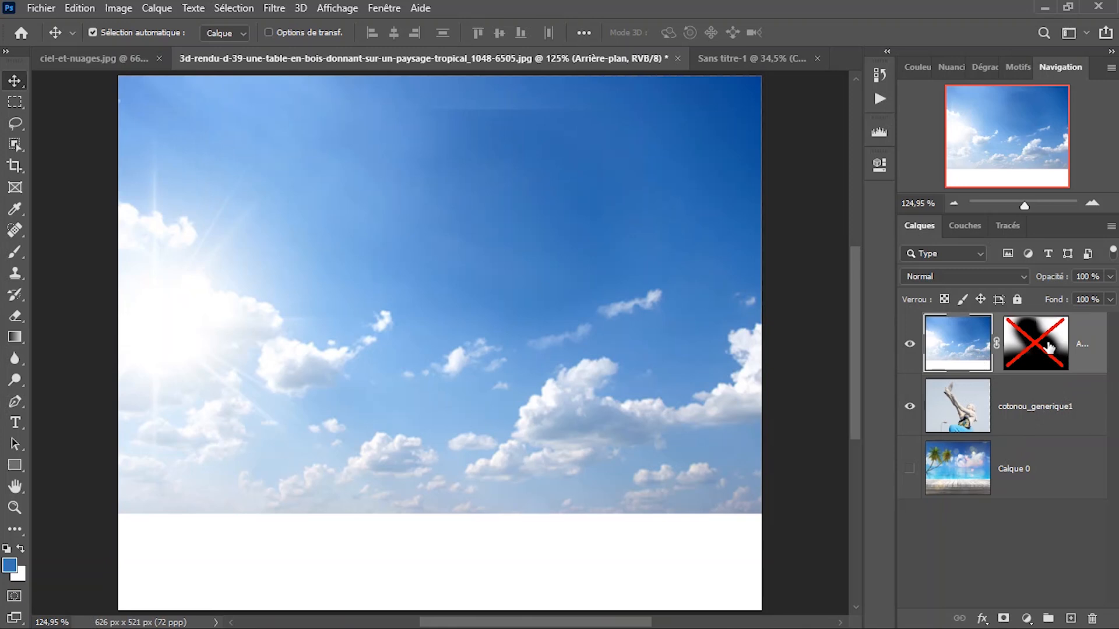
pyautogui.keyDown('shift'); pyautogui.click(1048, 347); pyautogui.keyUp('shift')
pyautogui.keyDown('shift'); pyautogui.click(1048, 348); pyautogui.keyUp('shift')
pyautogui.keyDown('shift'); pyautogui.click(1049, 348); pyautogui.keyUp('shift')
pyautogui.keyDown('shift'); pyautogui.click(1048, 348); pyautogui.keyUp('shift')
pyautogui.keyDown('shift'); pyautogui.click(1048, 347); pyautogui.keyUp('shift')
pyautogui.keyDown('shift'); pyautogui.click(1049, 348); pyautogui.keyUp('shift')
pyautogui.keyDown('shift'); pyautogui.click(1048, 347); pyautogui.keyUp('shift')
pyautogui.keyDown('shift'); pyautogui.click(1048, 348); pyautogui.keyUp('shift')
pyautogui.keyDown('shift'); pyautogui.click(1048, 348); pyautogui.keyUp('shift')
pyautogui.keyDown('shift'); pyautogui.click(1048, 348); pyautogui.keyUp('shift')
pyautogui.keyDown('shift'); pyautogui.click(1048, 347); pyautogui.keyUp('shift')
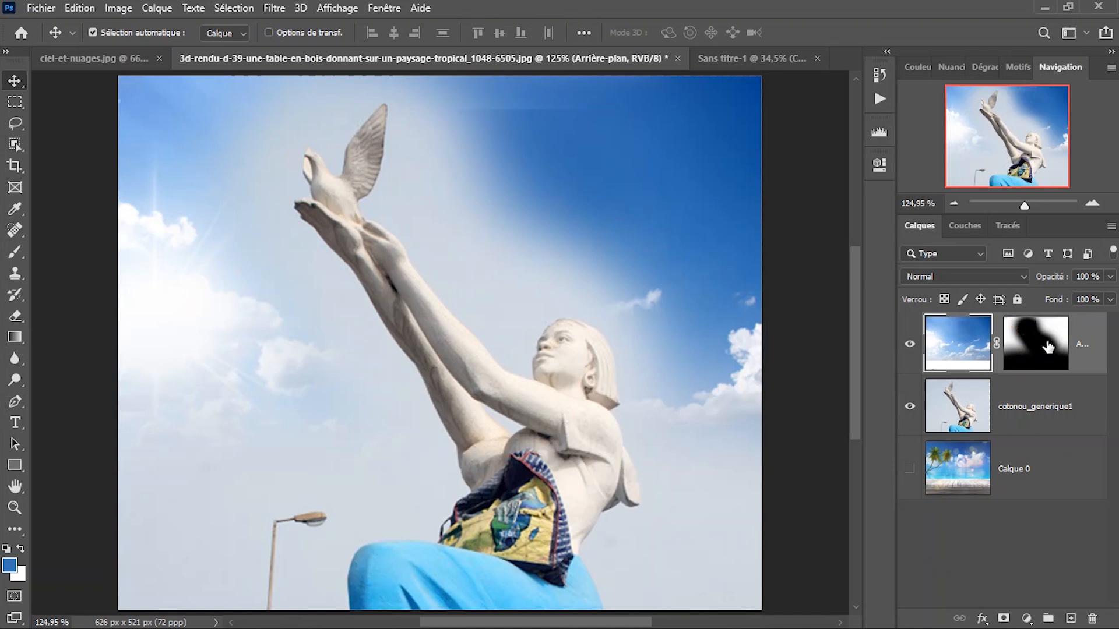
# Hide the cotonou_generique1 layer and try applying the layer mask permanently to the sky layer.
pyautogui.click(905, 409)
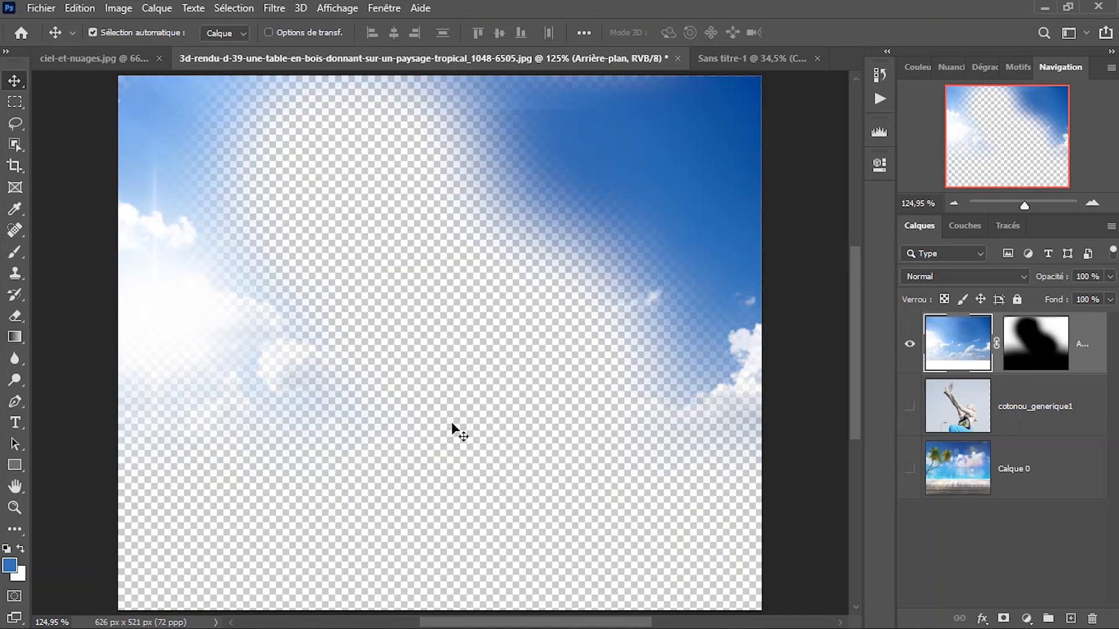
pyautogui.rightClick(1027, 344)
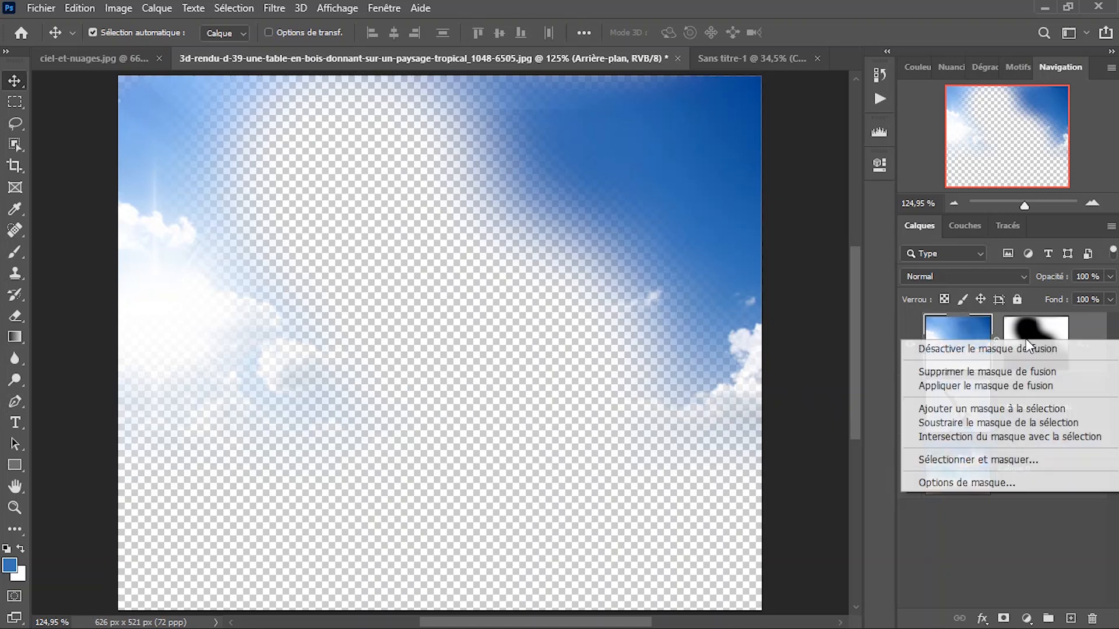
pyautogui.click(954, 386)
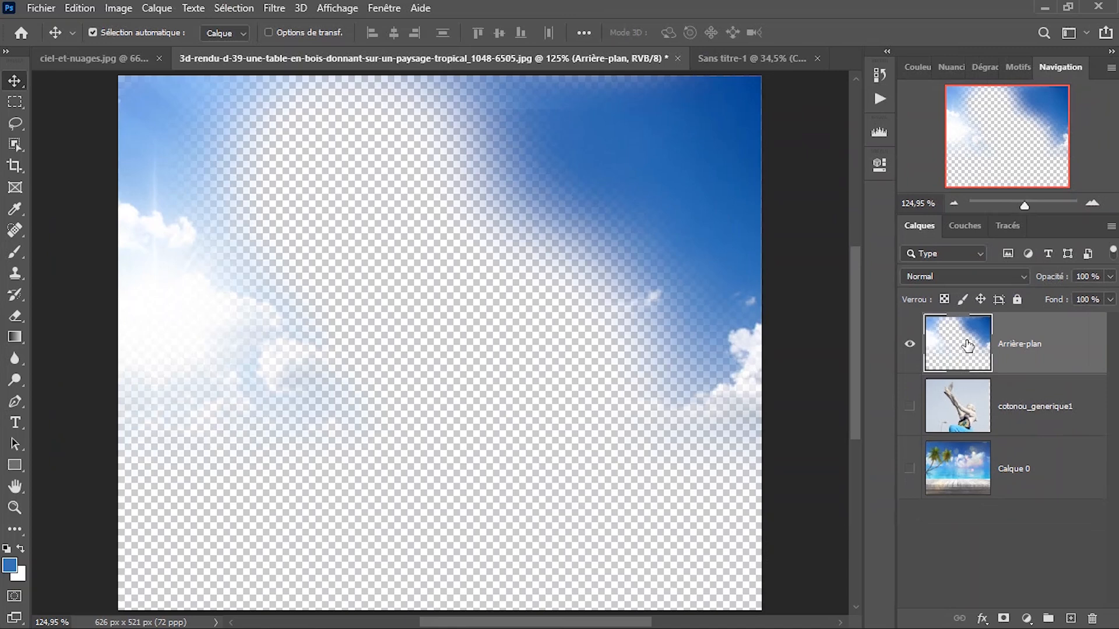
pyautogui.moveTo(967, 345); pyautogui.dragTo(967, 346)
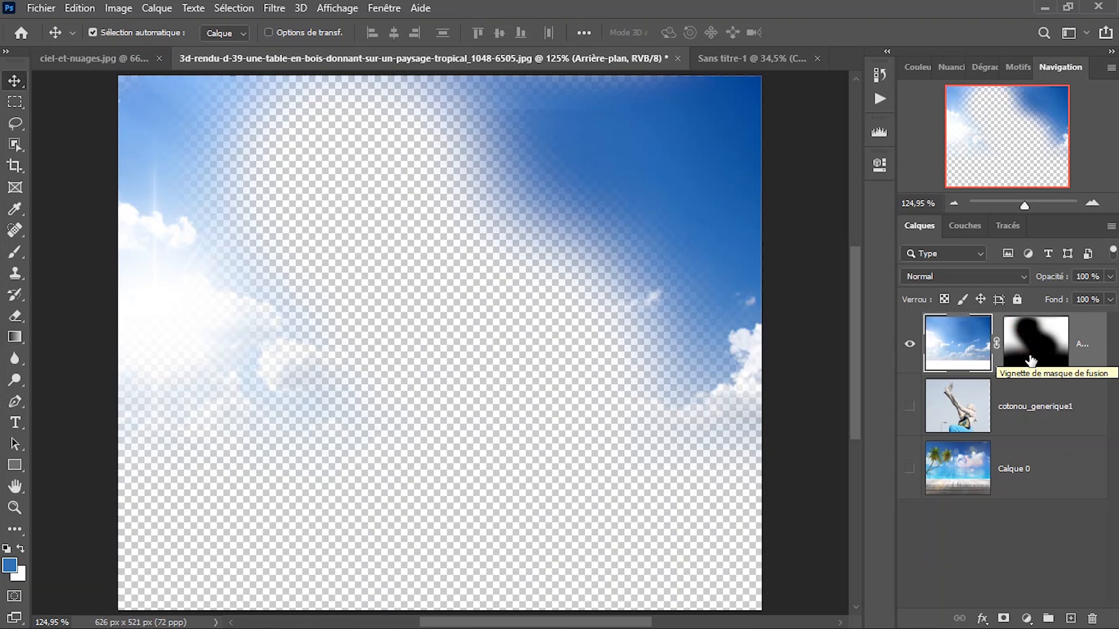
# Show the cotonou_generique1 layer again, then load the sky layer's mask as a selection and deselect it.
pyautogui.click(909, 406)
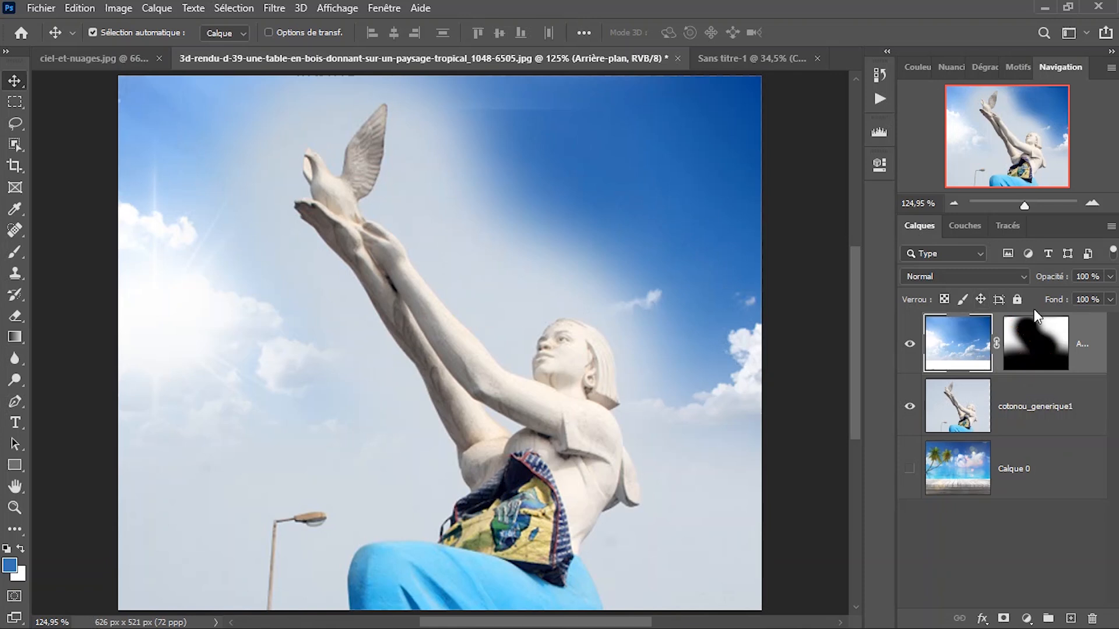
pyautogui.keyDown('ctrl'); pyautogui.click(1032, 332); pyautogui.keyUp('ctrl')
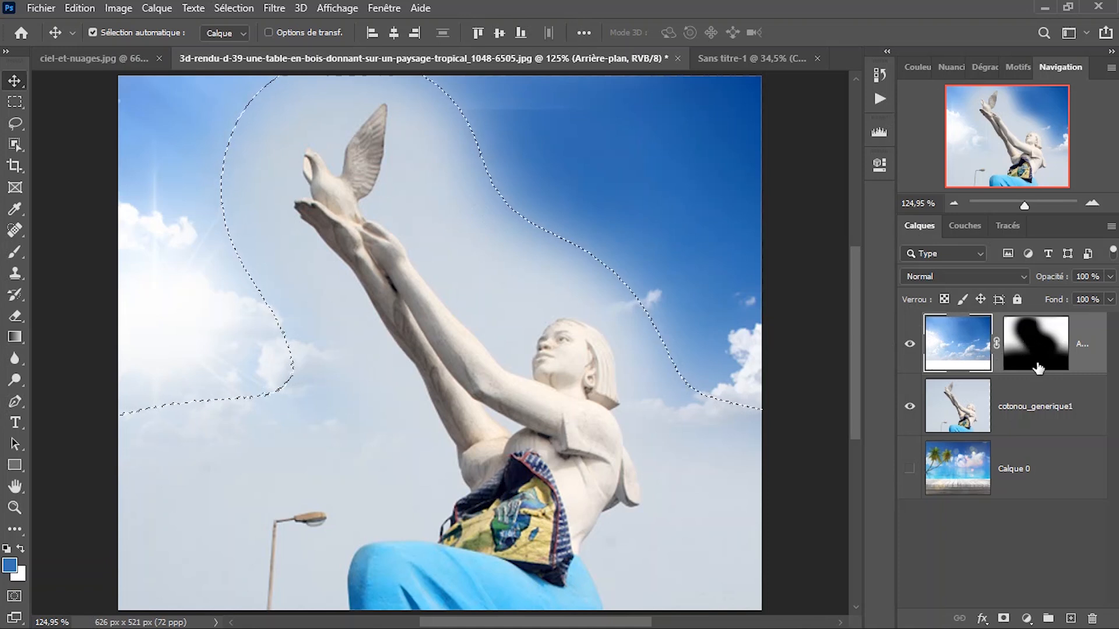
pyautogui.press('ctrl')
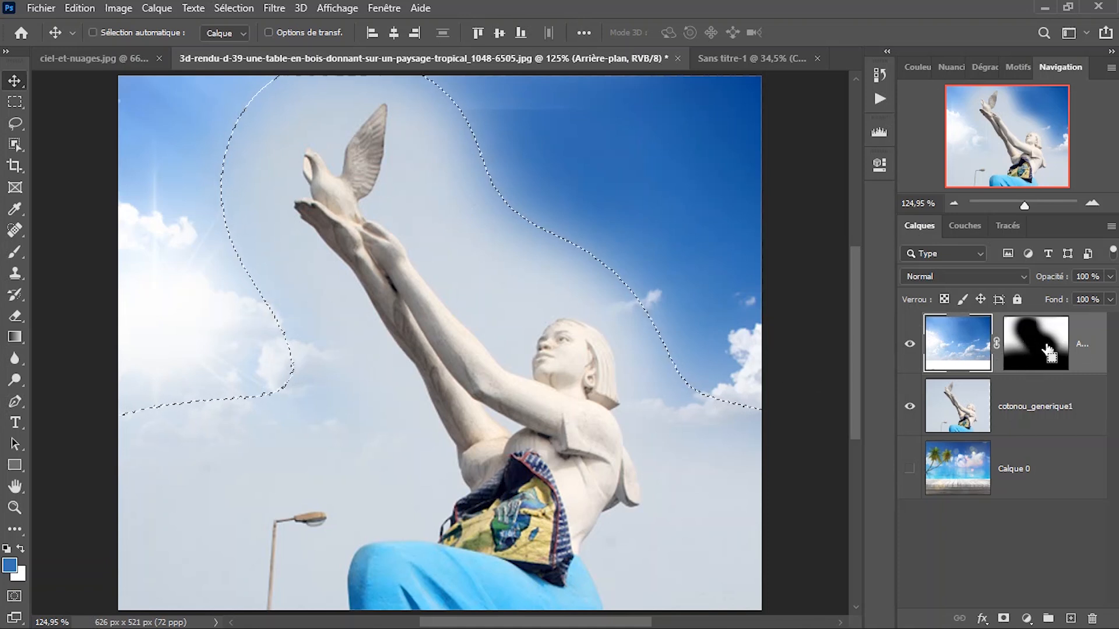
pyautogui.hotkey('ctrl', 'd')
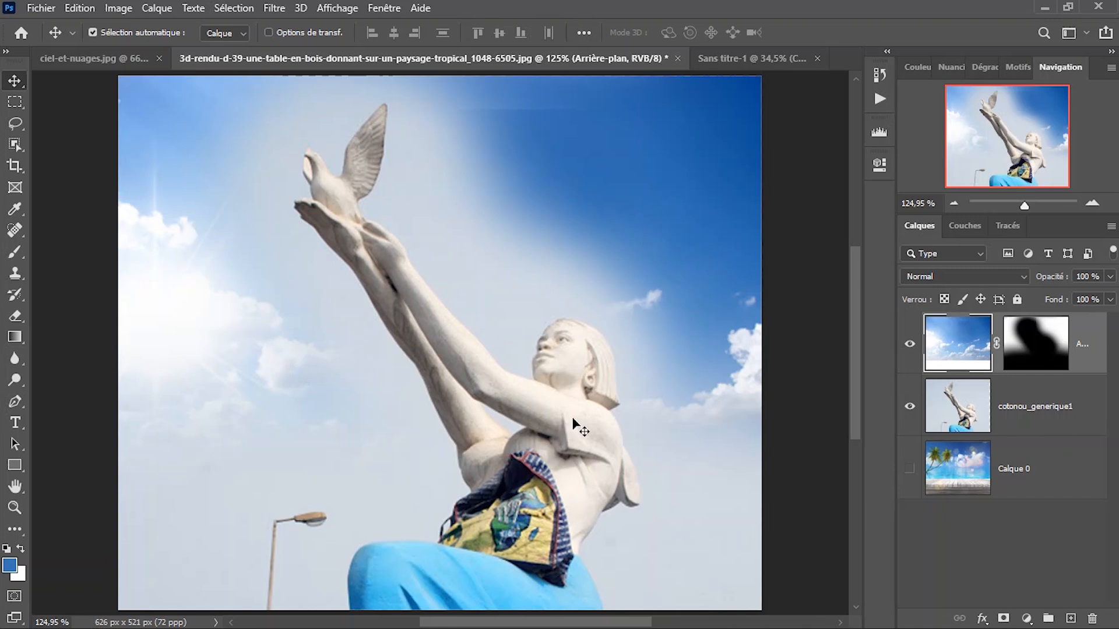
pyautogui.scroll(-1, 592, 411)
pyautogui.hotkey('ctrl', '\\')
pyautogui.scroll(-3, 542, 336)
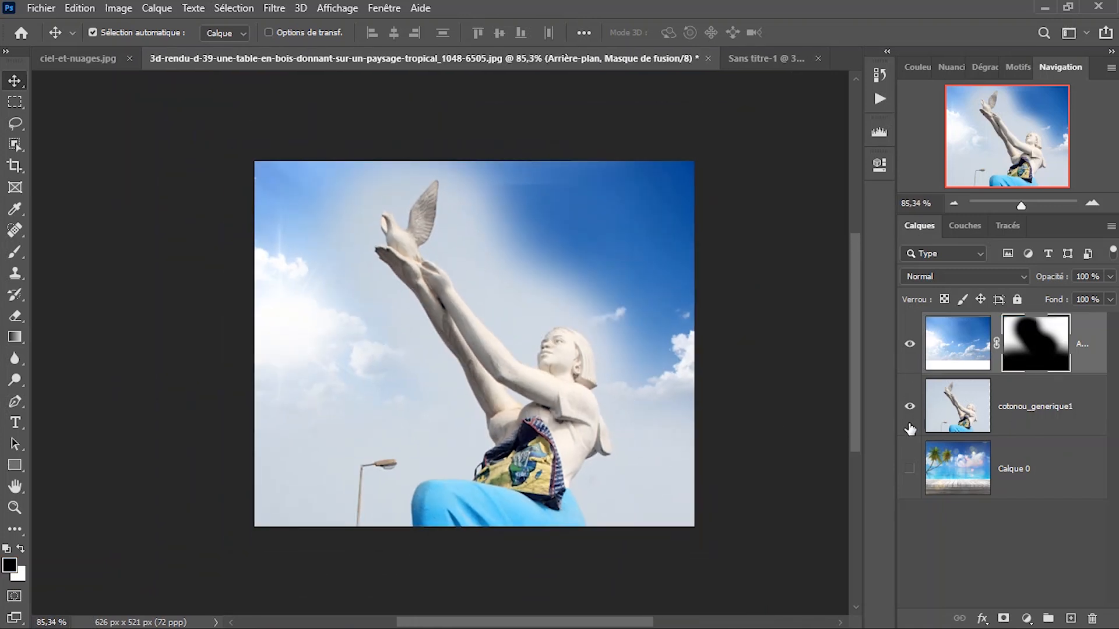
pyautogui.scroll(-1, 512, 300)
pyautogui.scroll(4, 512, 299)
pyautogui.rightClick(515, 285)
pyautogui.click(522, 288)
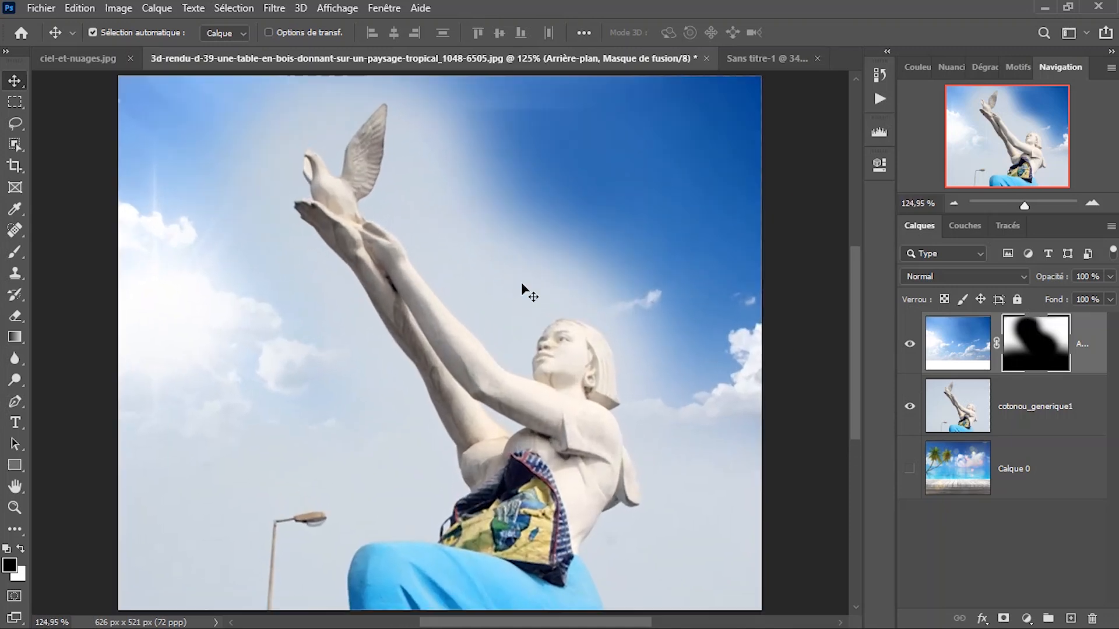
pyautogui.click(763, 59)
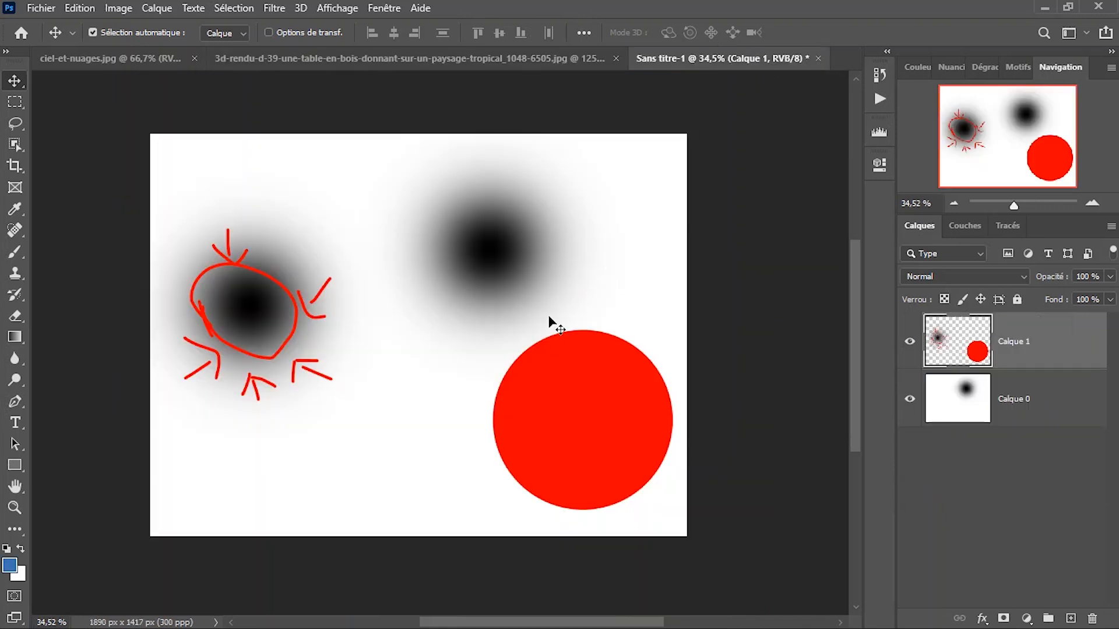
pyautogui.click(479, 58)
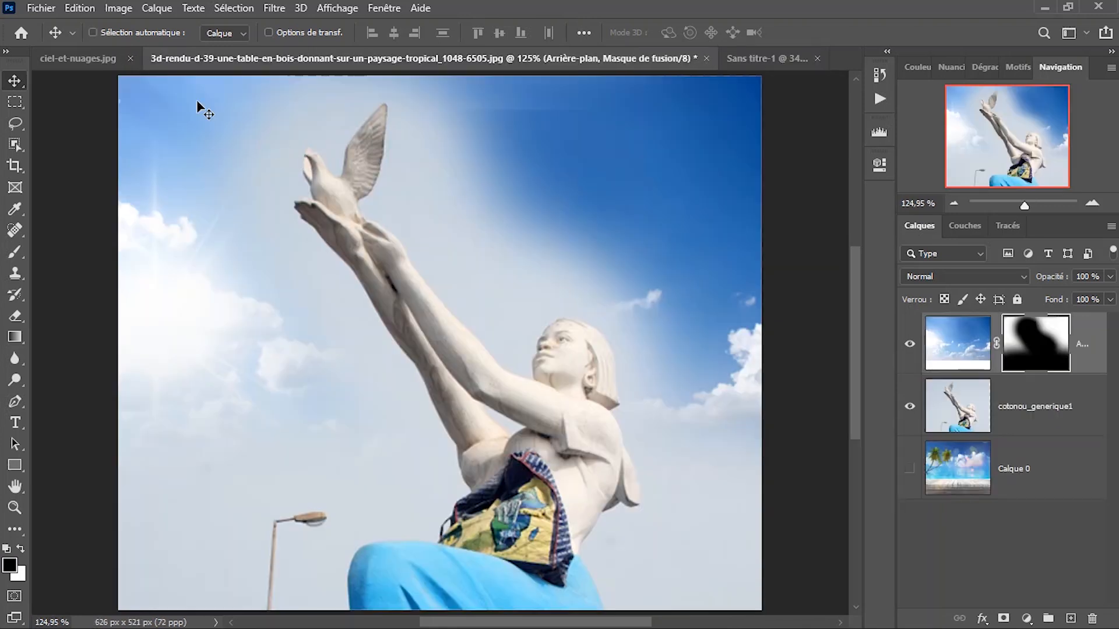
# Place the kisspng-valentine-s-day-february-14-love-heart portrait as an embedded image above the sky layer.
pyautogui.hotkey('ctrl', 'shift', 'p')
pyautogui.scroll(-5, 303, 143)
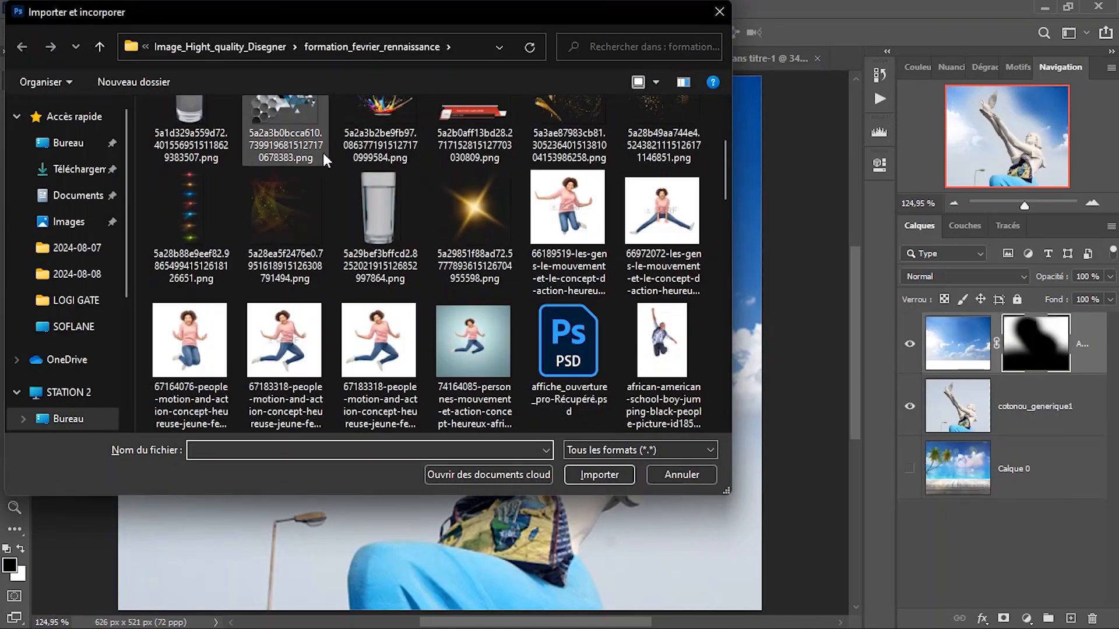
pyautogui.scroll(-2, 405, 179)
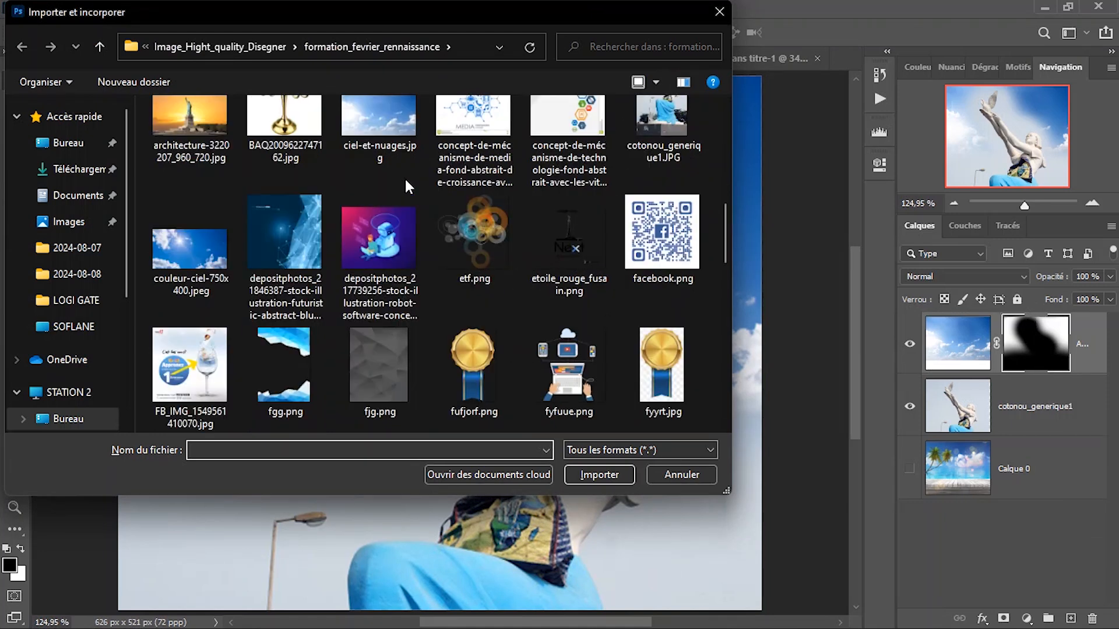
pyautogui.scroll(-4, 407, 183)
pyautogui.scroll(-4, 407, 184)
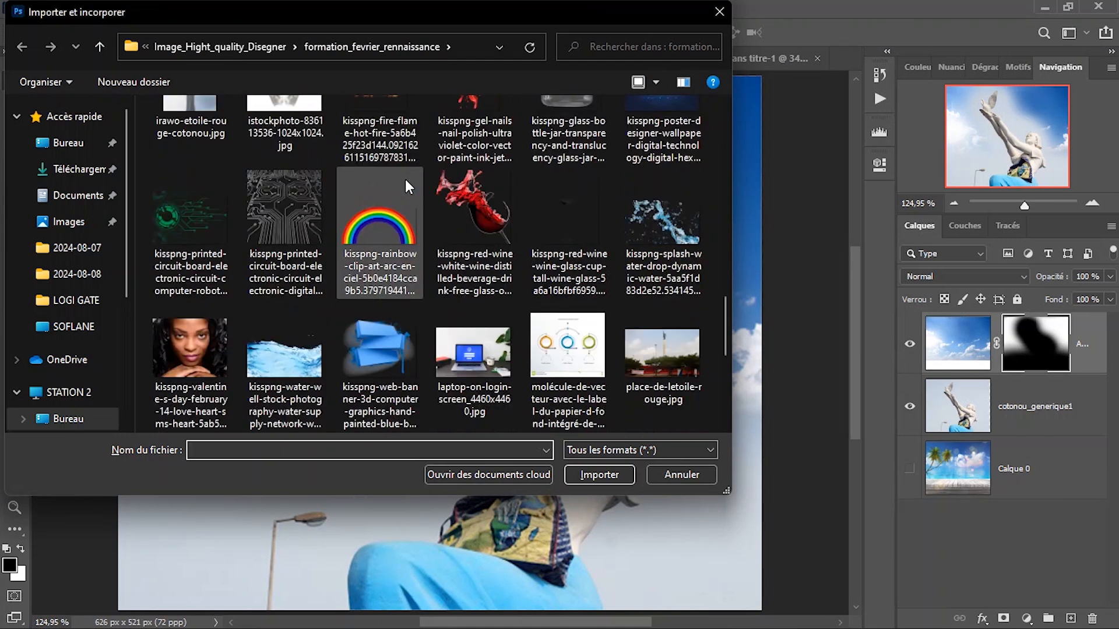
pyautogui.scroll(-5, 404, 180)
pyautogui.click(214, 120)
pyautogui.scroll(-1, 569, 231)
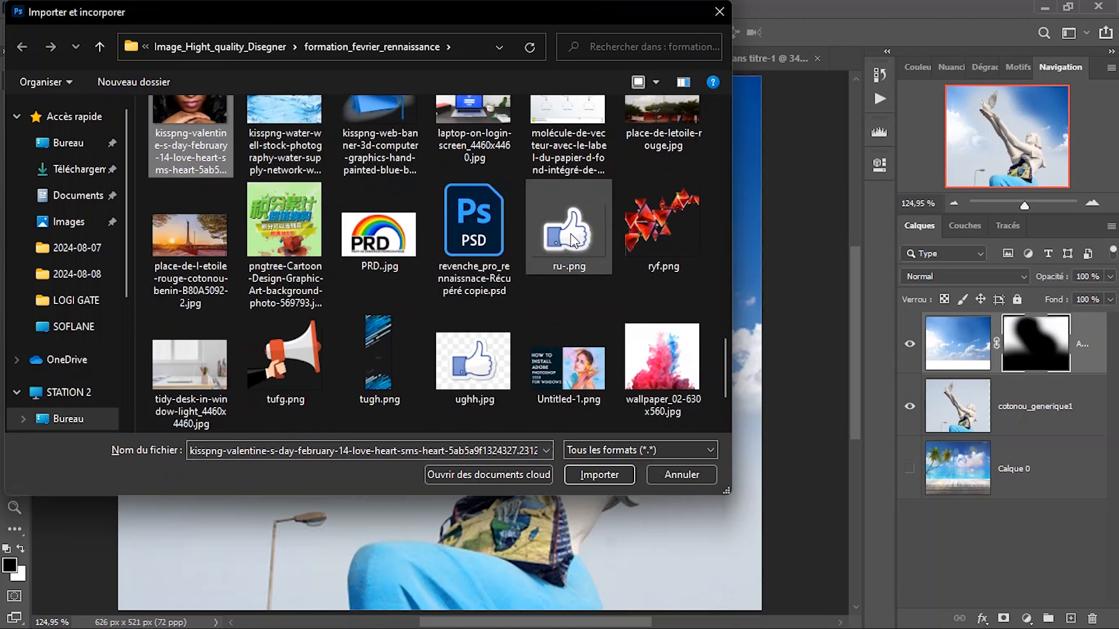
pyautogui.scroll(-2, 571, 235)
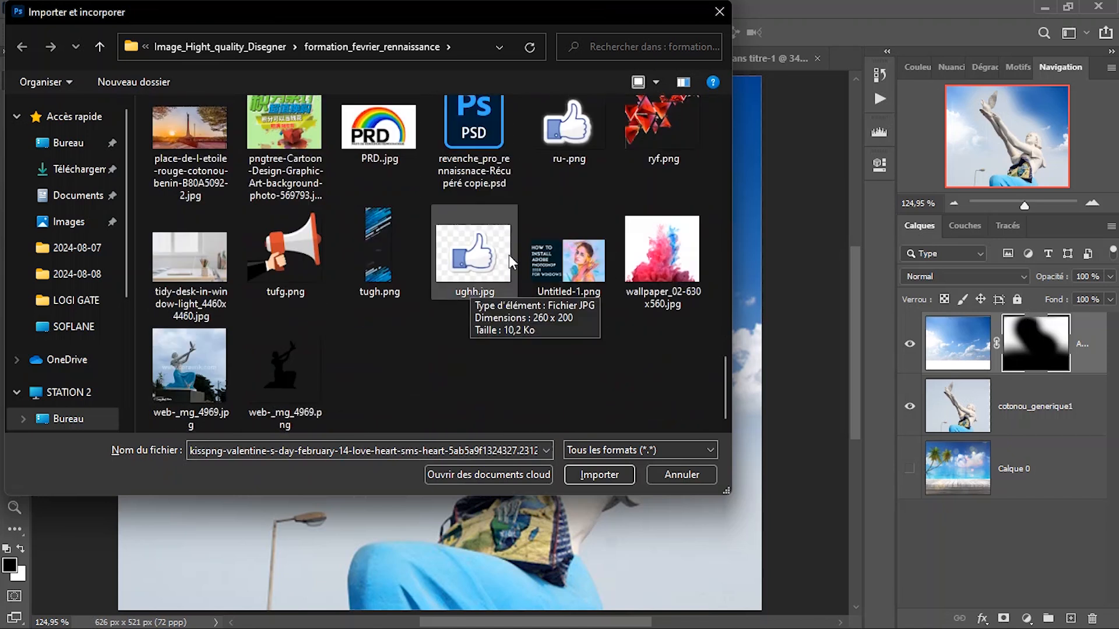
pyautogui.scroll(10, 600, 217)
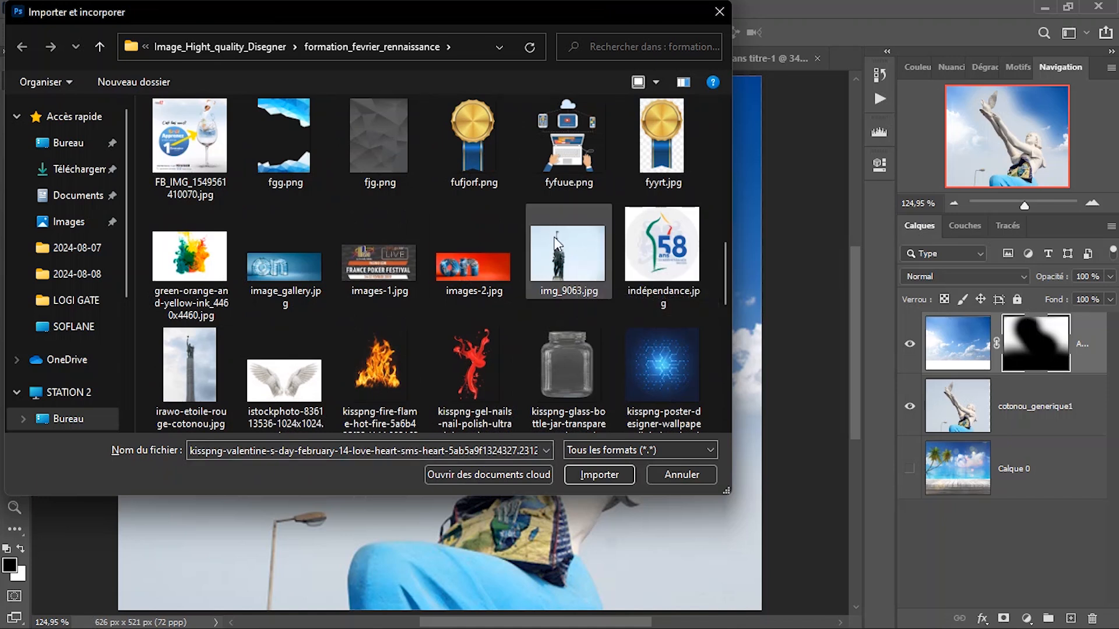
pyautogui.click(585, 475)
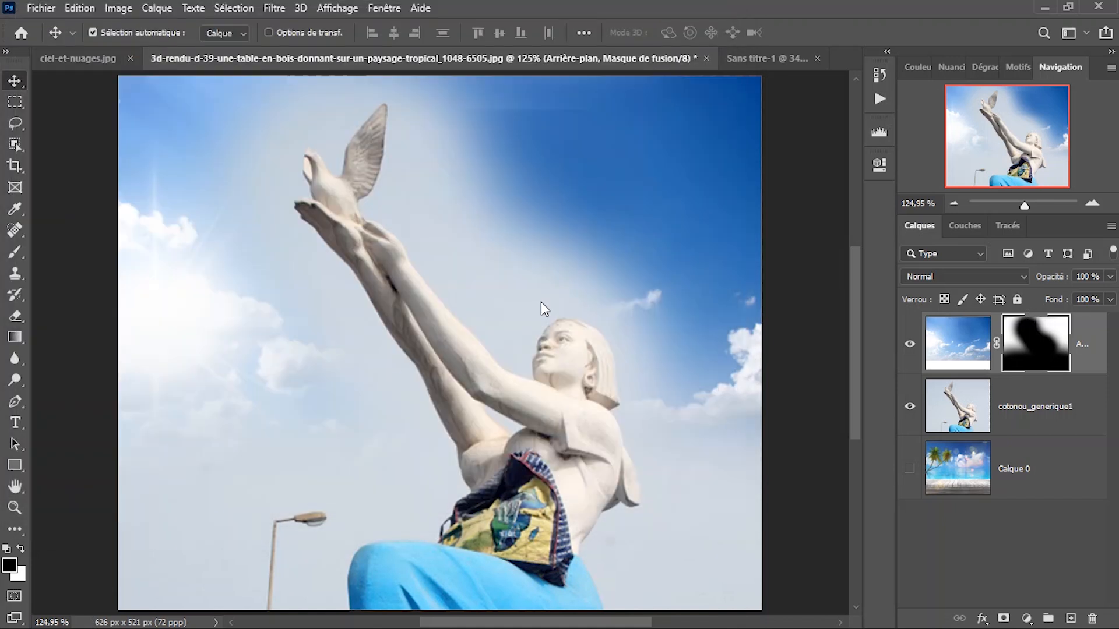
pyautogui.press('Return')
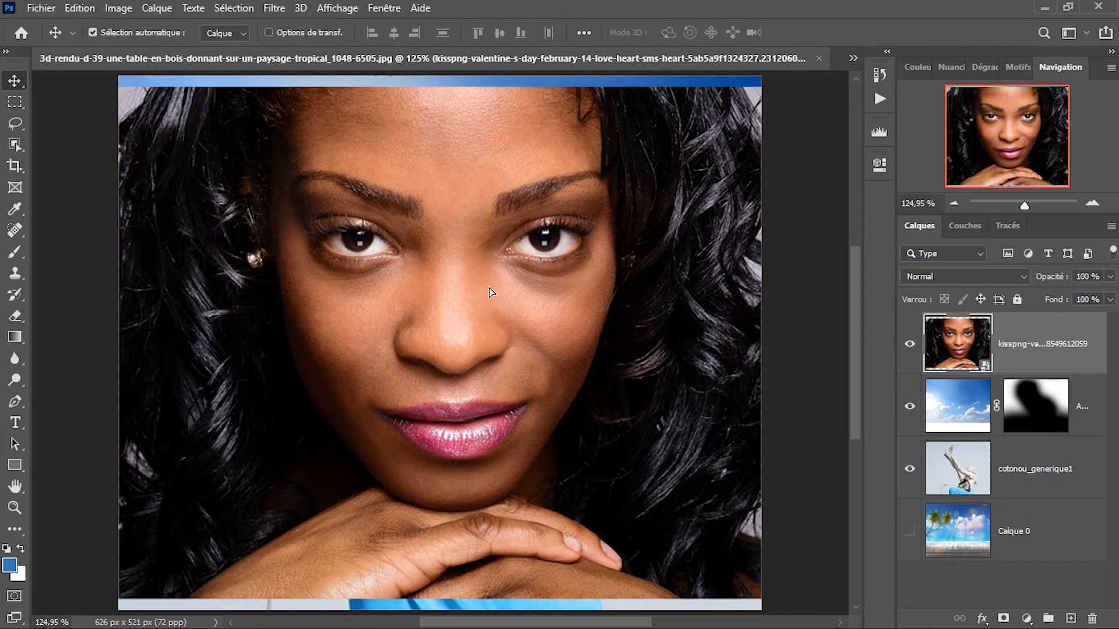
# Move the portrait slightly down and hide every layer below it, keeping only the portrait visible.
pyautogui.moveTo(488, 288); pyautogui.dragTo(488, 299)
pyautogui.moveTo(919, 344); pyautogui.dragTo(909, 530)
pyautogui.click(908, 347)
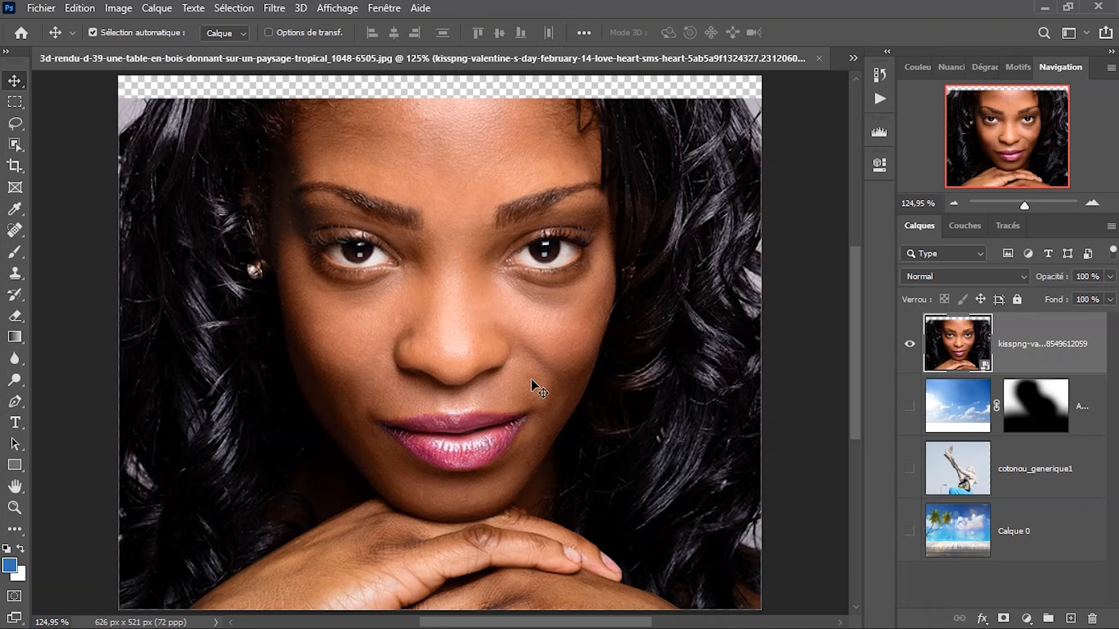
# Move the portrait up and scale it proportionally to 72.30% so it covers the whole canvas.
pyautogui.moveTo(586, 281); pyautogui.dragTo(569, 265)
pyautogui.hotkey('ctrl', 't')
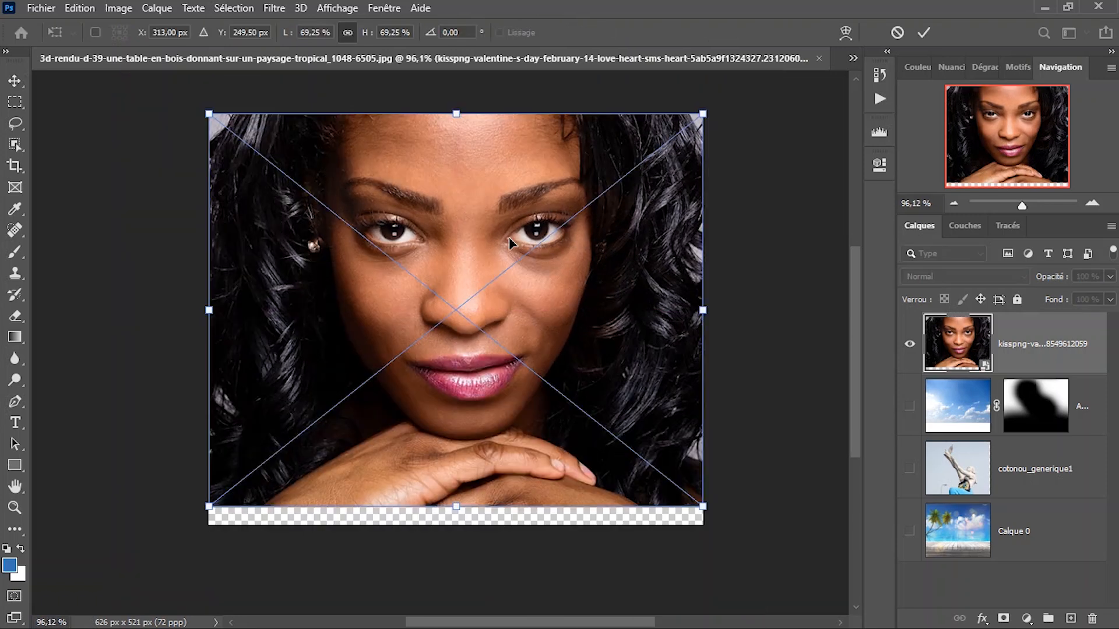
pyautogui.scroll(-1, 509, 244)
pyautogui.moveTo(460, 480); pyautogui.dragTo(460, 498)
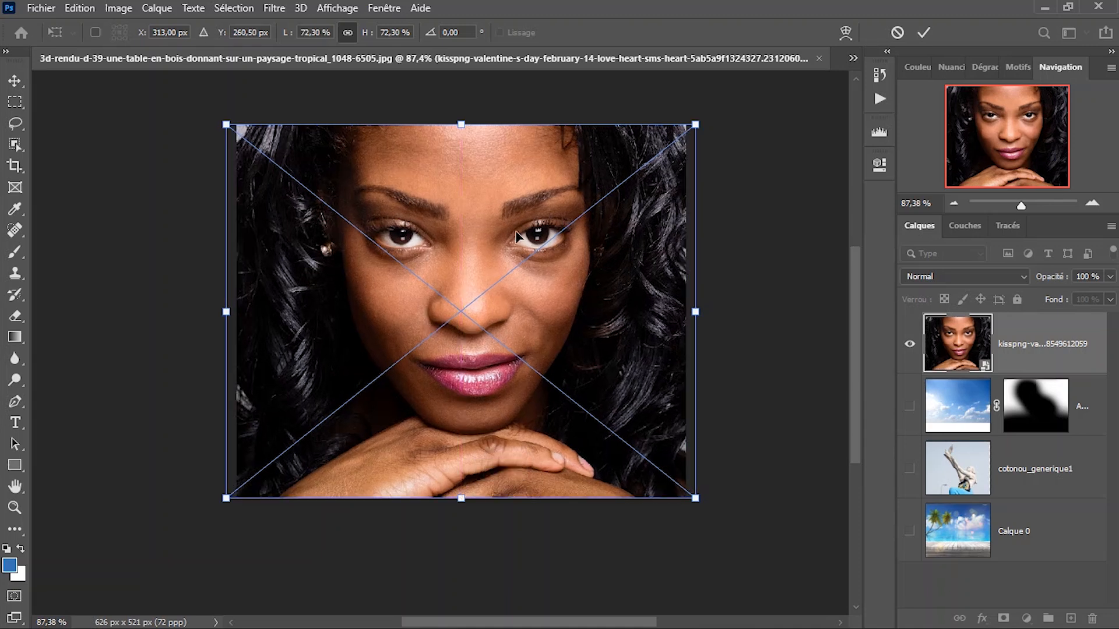
pyautogui.press('Return')
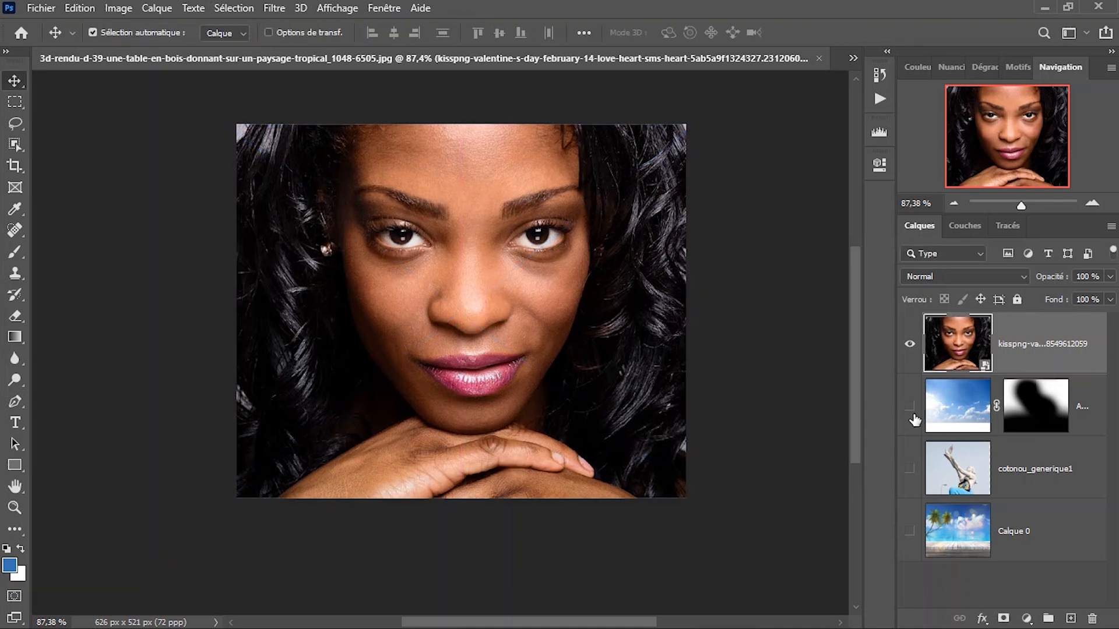
# Delete the sky layer's mask without applying it and add a white layer mask to the portrait layer.
pyautogui.moveTo(1051, 429); pyautogui.dragTo(1091, 618)
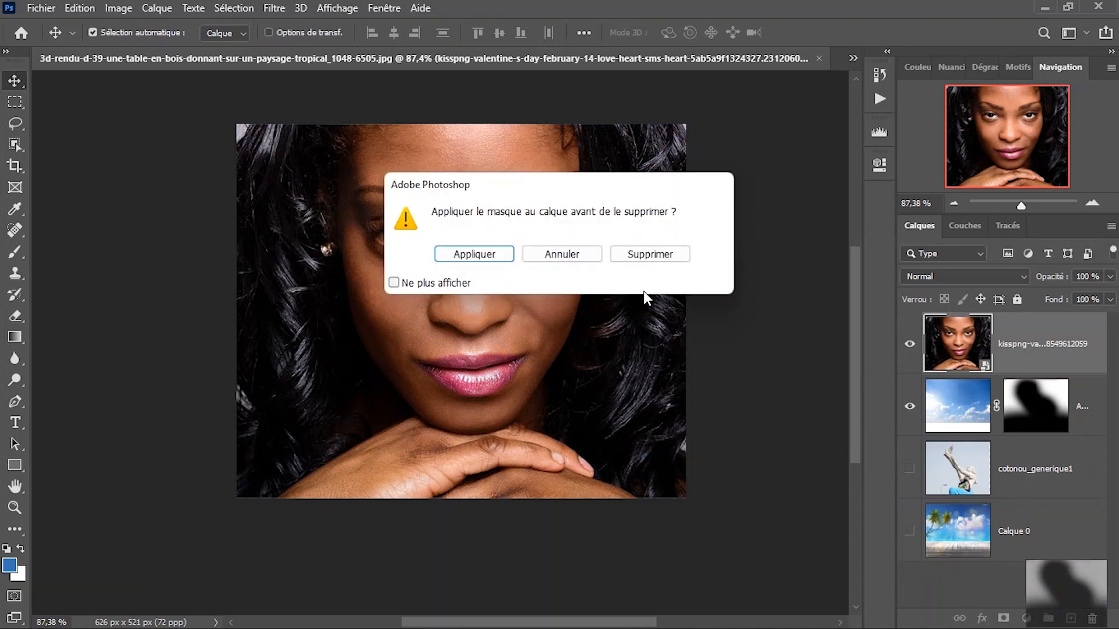
pyautogui.click(629, 256)
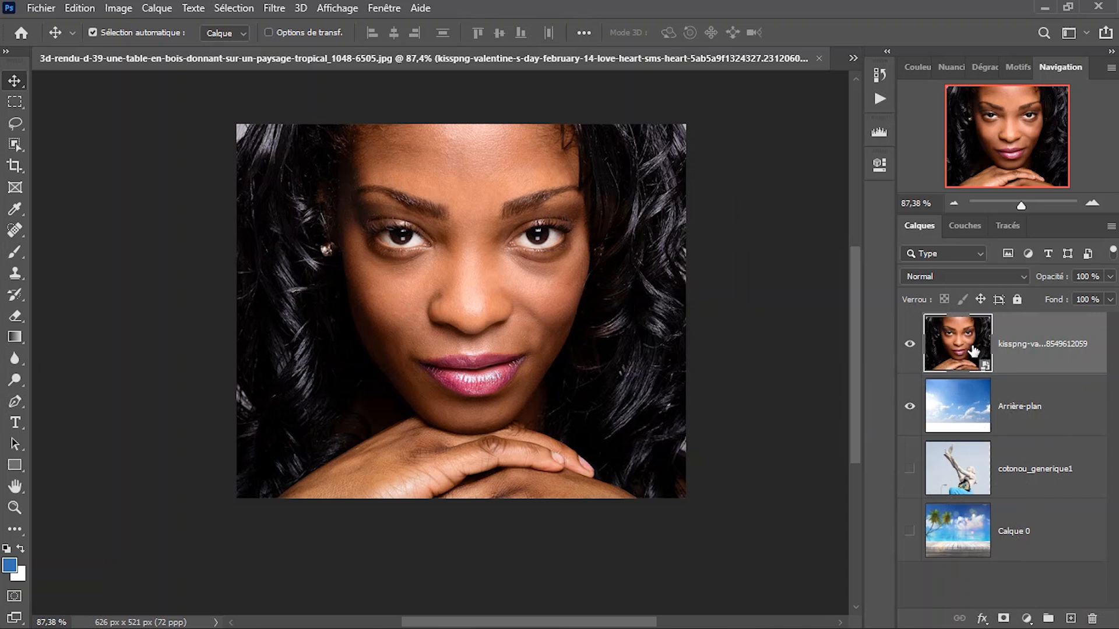
pyautogui.click(1004, 618)
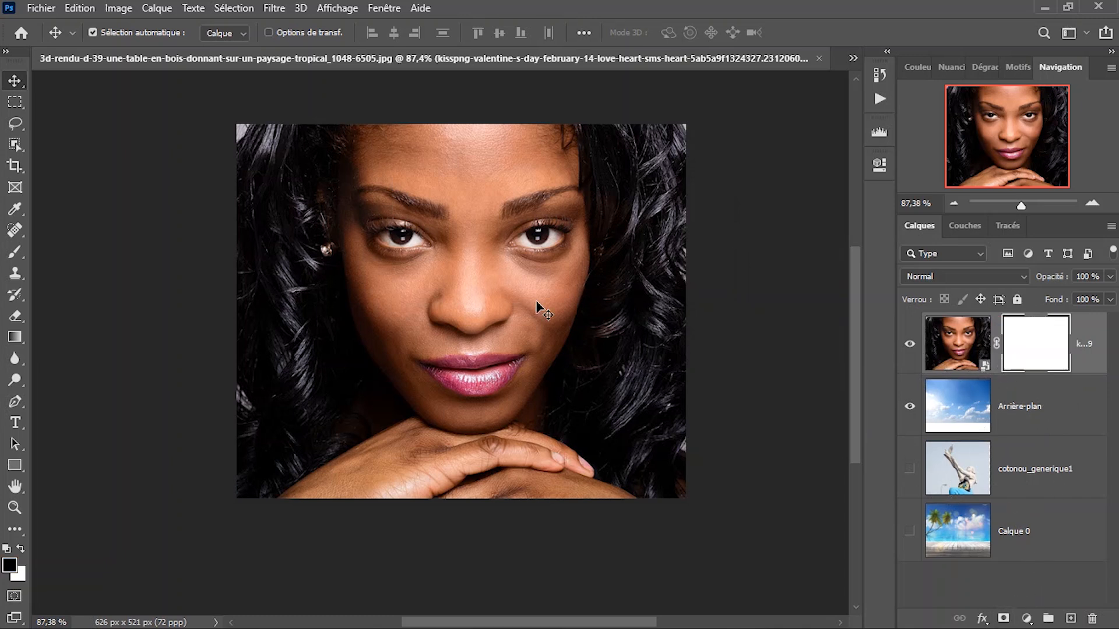
# Paint black on the portrait's mask over the hair on both sides with a soft 430 px brush at 100% opacity.
pyautogui.press('b')
pyautogui.moveTo(600, 270)
pyautogui.mouseDown()
pyautogui.moveTo(699, 274)
pyautogui.moveTo(684, 344)
pyautogui.moveTo(689, 170)
pyautogui.moveTo(697, 410)
pyautogui.moveTo(717, 472)
pyautogui.moveTo(635, 461)
pyautogui.mouseUp()
pyautogui.keyDown('alt'); pyautogui.rightClick(506, 303); pyautogui.keyUp('alt')
pyautogui.scroll(-3, 540, 307)
pyautogui.moveTo(310, 175)
pyautogui.mouseDown()
pyautogui.moveTo(176, 366)
pyautogui.moveTo(246, 343)
pyautogui.moveTo(208, 438)
pyautogui.mouseUp()
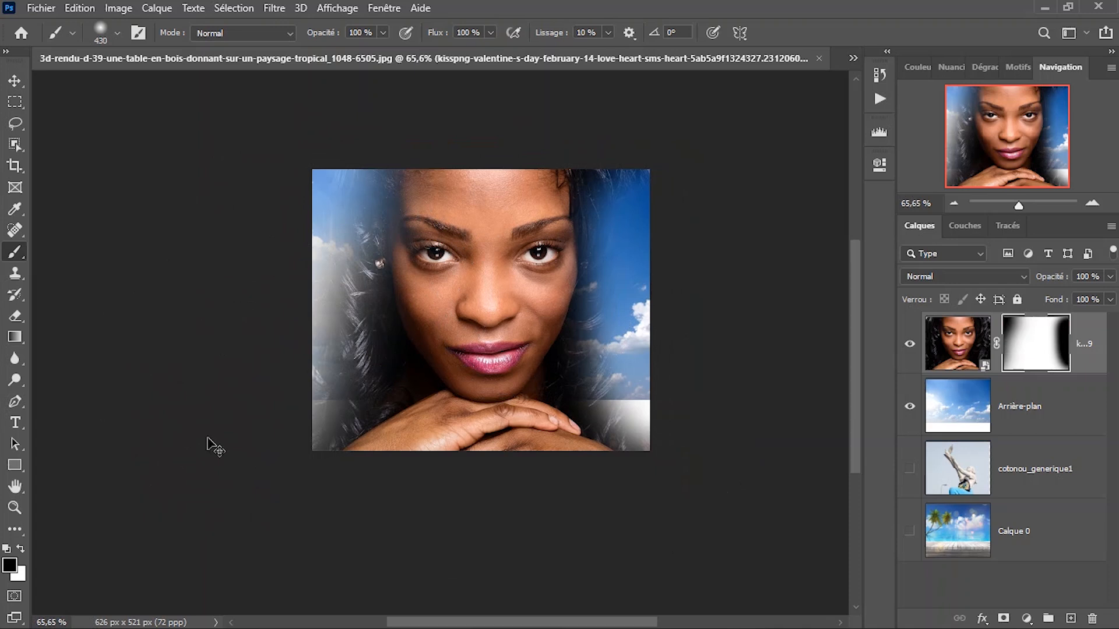
# Discard the strokes on the portrait's mask and fill the mask with white.
pyautogui.hotkey('ctrl', 'z')
pyautogui.moveTo(368, 417)
pyautogui.mouseDown()
pyautogui.moveTo(338, 425)
pyautogui.moveTo(430, 385)
pyautogui.moveTo(463, 383)
pyautogui.mouseUp()
pyautogui.hotkey('ctrl', 'BackSpace')
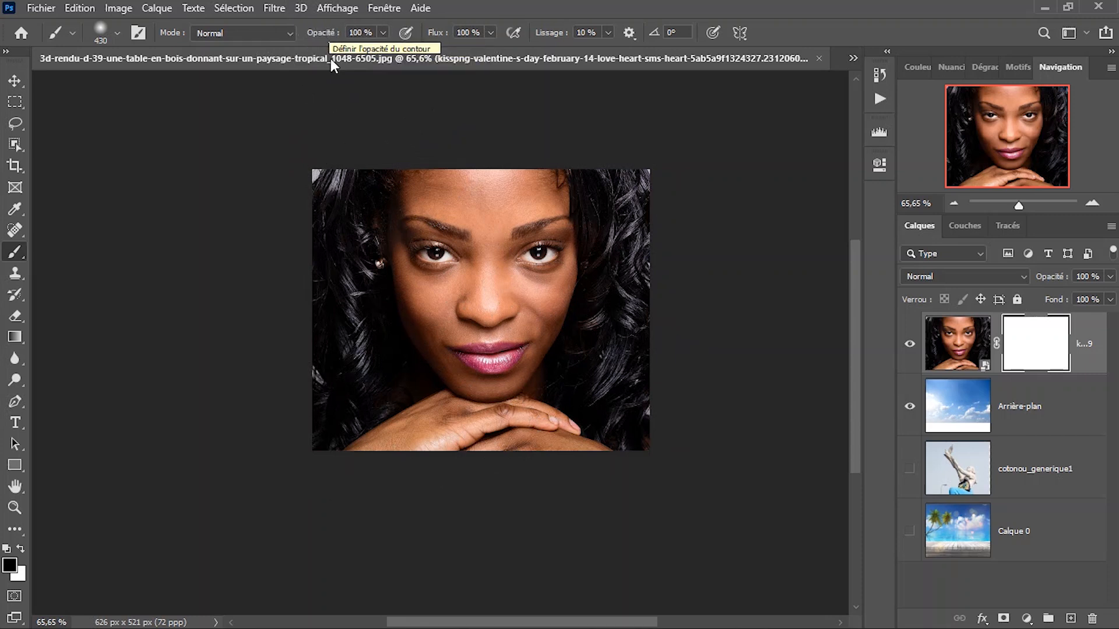
# Reduce the brush opacity to 56%.
pyautogui.click(327, 35)
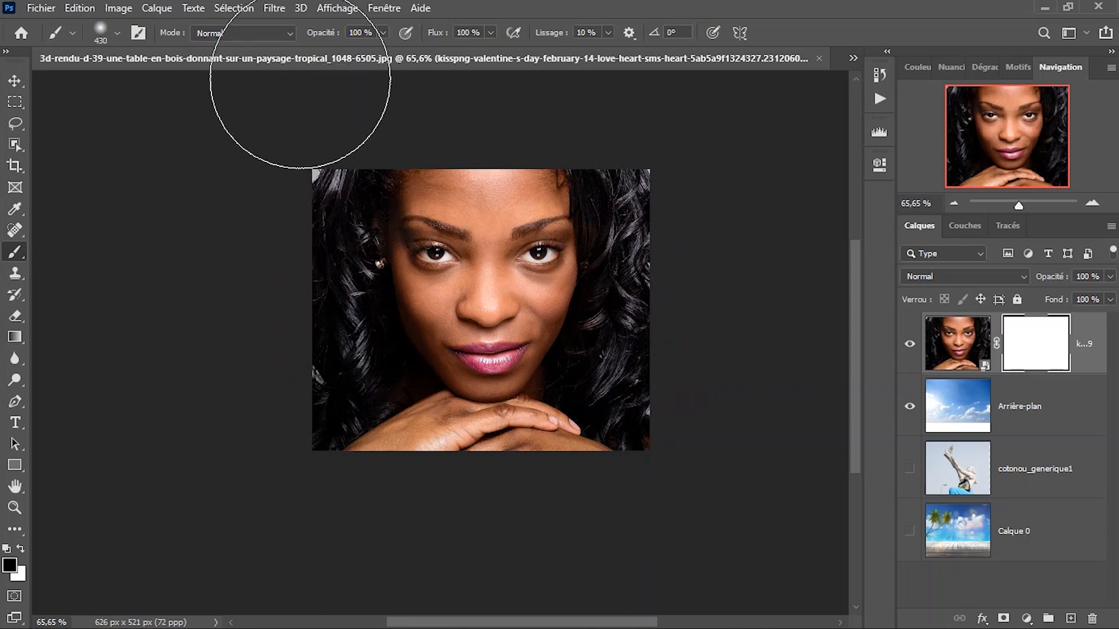
pyautogui.moveTo(310, 34); pyautogui.dragTo(285, 35)
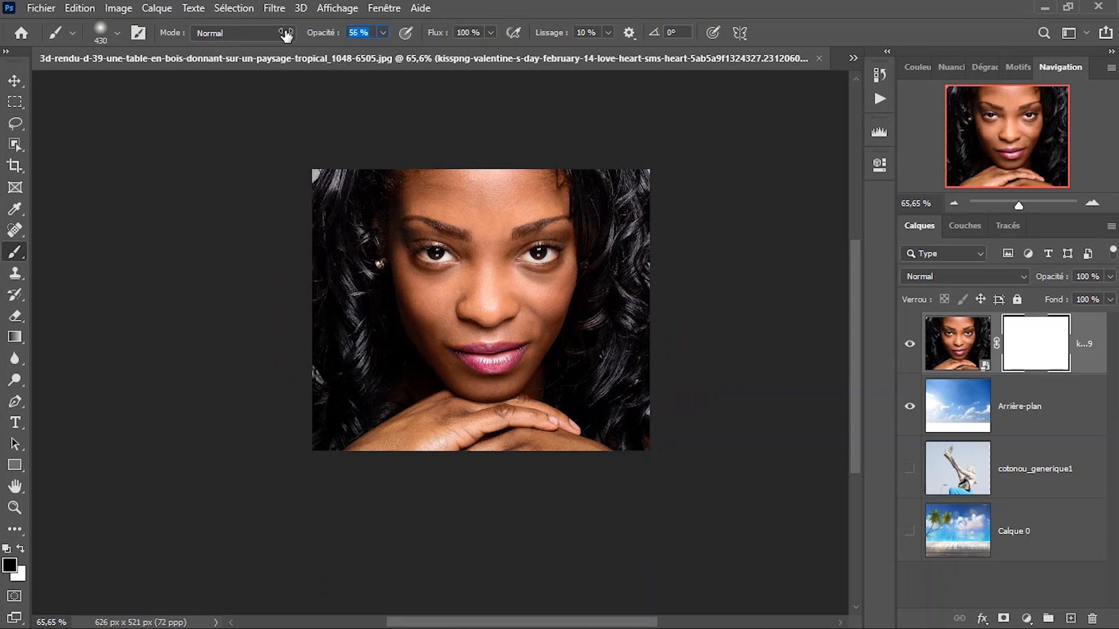
pyautogui.scroll(2, 471, 273)
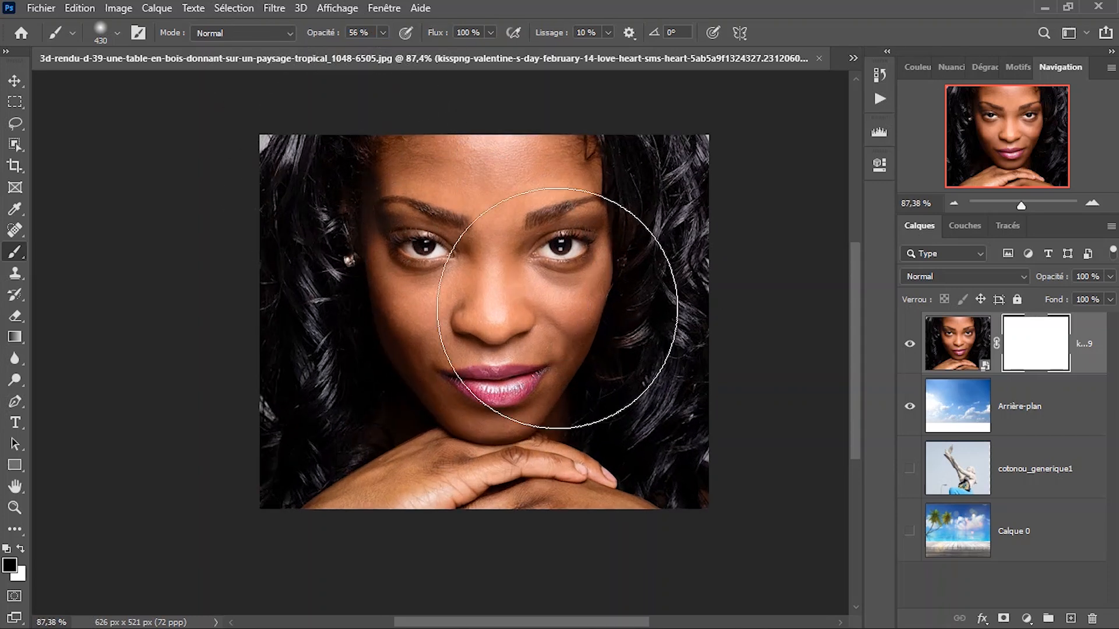
pyautogui.scroll(-1, 447, 336)
pyautogui.moveTo(457, 337); pyautogui.dragTo(395, 316)
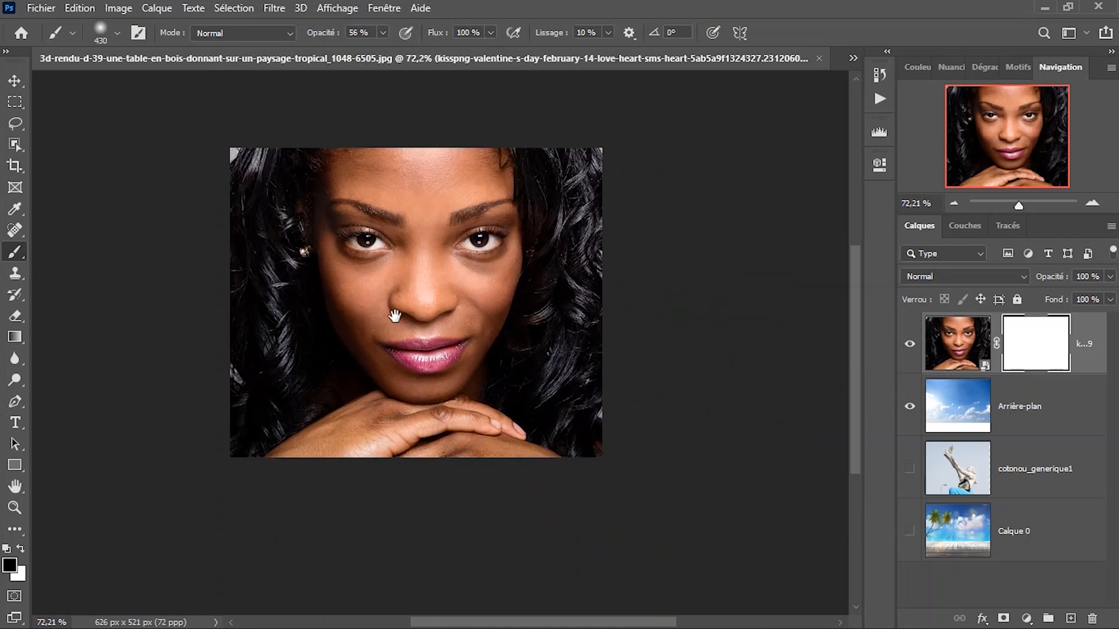
# Paint black on the portrait's mask along both sides to blend the hair into the sky, and undo the stroke over the face.
pyautogui.moveTo(645, 217)
pyautogui.mouseDown()
pyautogui.moveTo(632, 387)
pyautogui.moveTo(548, 288)
pyautogui.mouseUp()
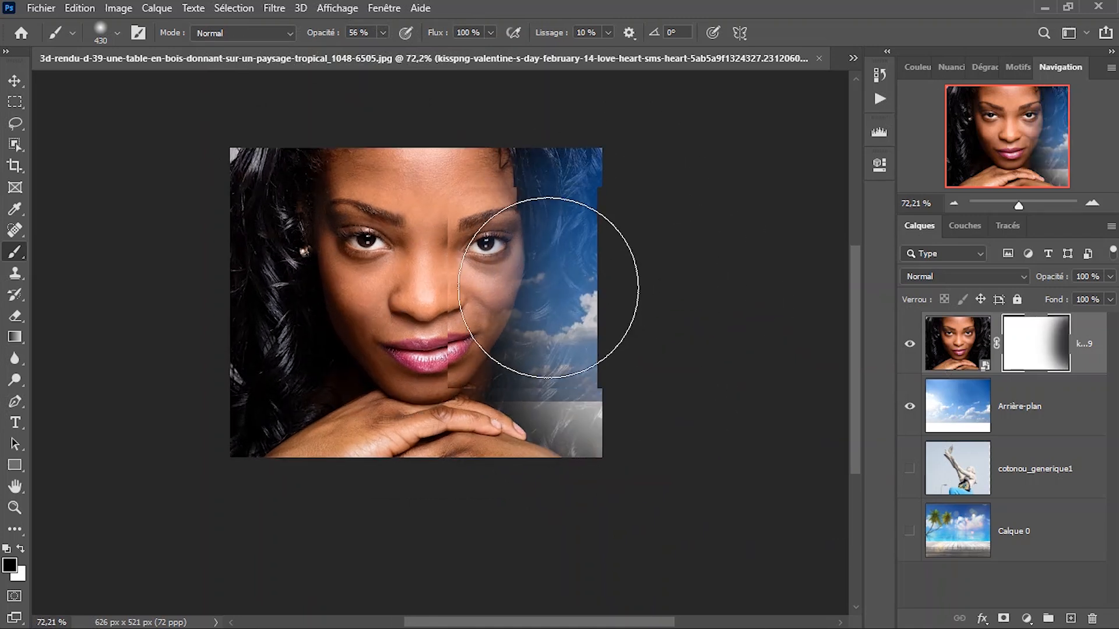
pyautogui.scroll(-1, 548, 287)
pyautogui.moveTo(258, 241); pyautogui.dragTo(404, 271)
pyautogui.moveTo(434, 206)
pyautogui.mouseDown()
pyautogui.moveTo(429, 271)
pyautogui.moveTo(374, 313)
pyautogui.moveTo(450, 512)
pyautogui.moveTo(462, 325)
pyautogui.moveTo(500, 360)
pyautogui.mouseUp()
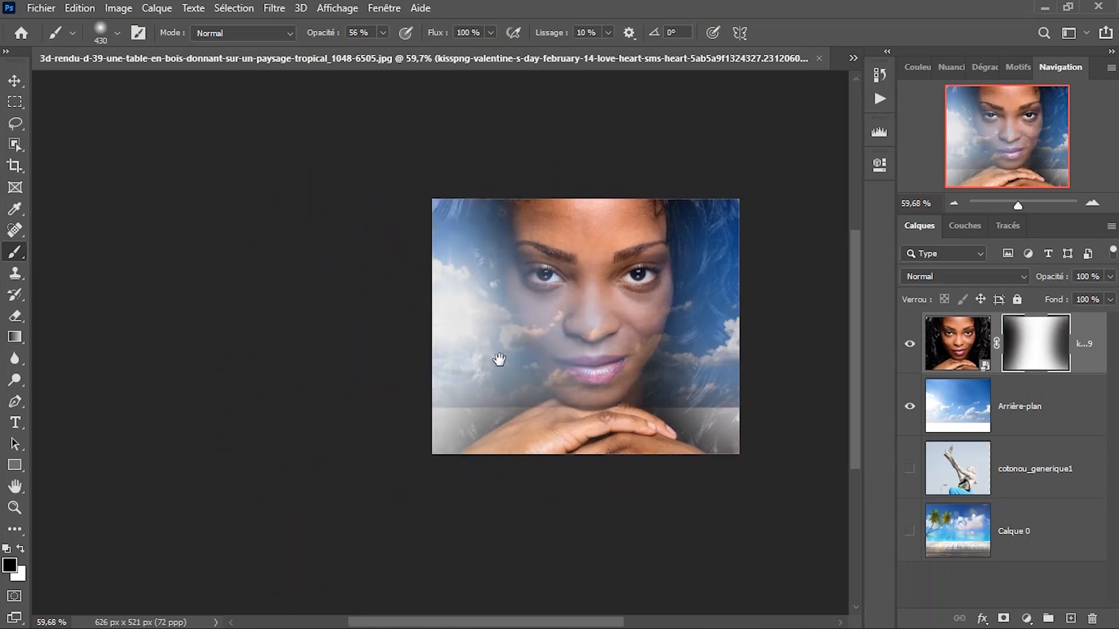
pyautogui.hotkey('ctrl', 'z')
pyautogui.moveTo(637, 370); pyautogui.dragTo(555, 334)
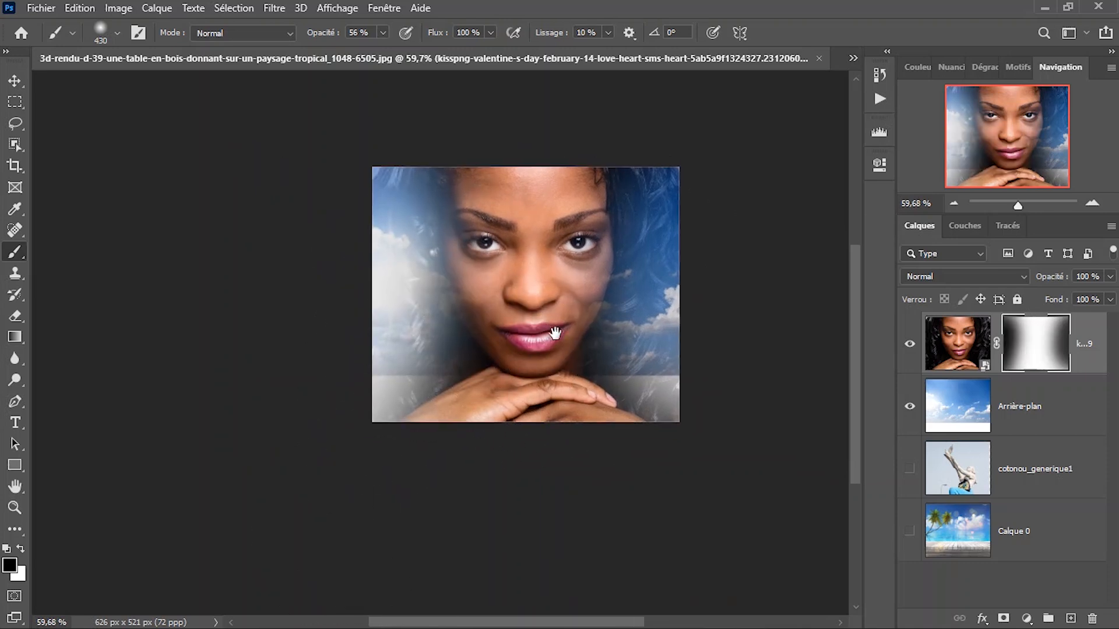
# Reduce the soft brush to 226 px and paint black on the portrait's mask along its right edge.
pyautogui.rightClick(583, 292)
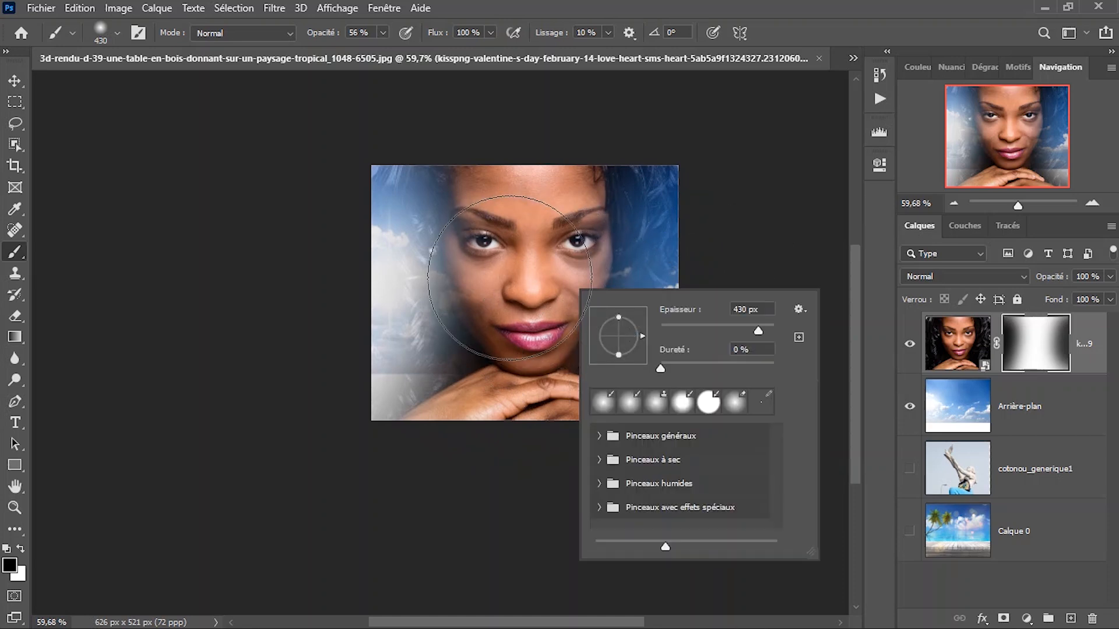
pyautogui.moveTo(510, 278); pyautogui.dragTo(396, 277)
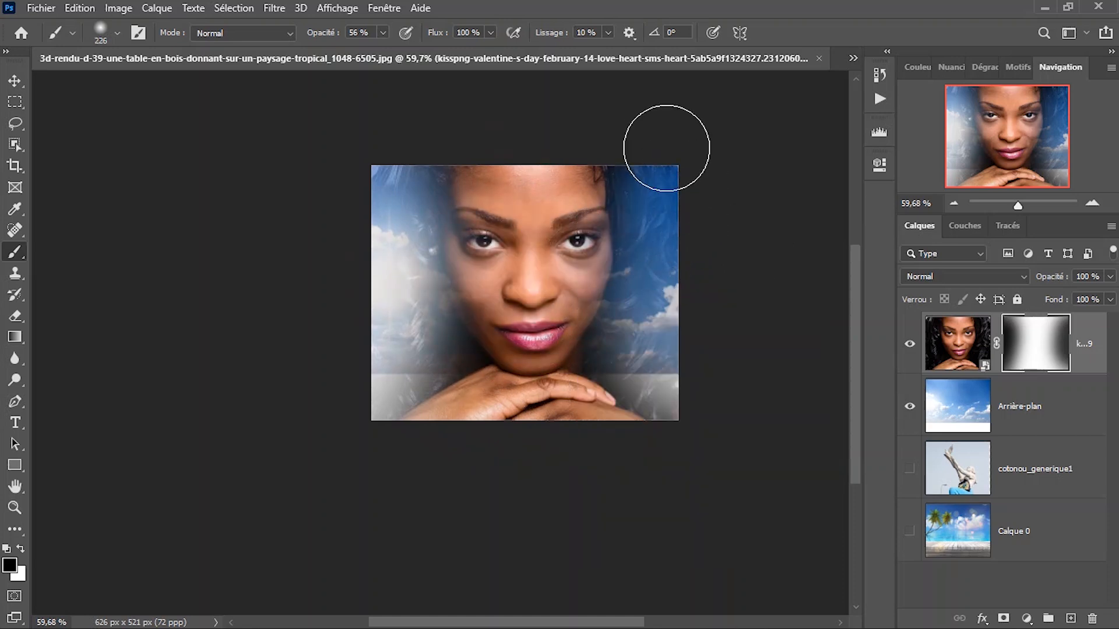
pyautogui.moveTo(689, 254)
pyautogui.mouseDown()
pyautogui.moveTo(681, 355)
pyautogui.moveTo(649, 261)
pyautogui.moveTo(646, 202)
pyautogui.moveTo(687, 392)
pyautogui.mouseUp()
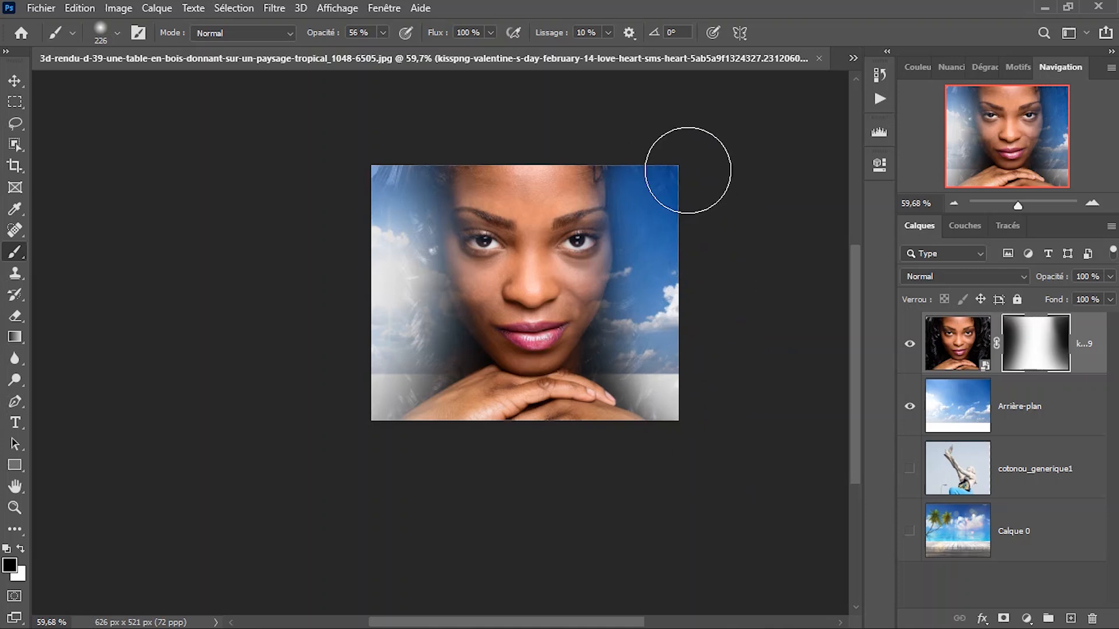
# Raise the brush opacity to 100% and paint black on the portrait's mask along its sides, bottom and top, keeping only the face.
pyautogui.moveTo(405, 178)
pyautogui.mouseDown()
pyautogui.moveTo(367, 300)
pyautogui.moveTo(387, 350)
pyautogui.moveTo(350, 398)
pyautogui.mouseUp()
pyautogui.moveTo(316, 35); pyautogui.dragTo(368, 62)
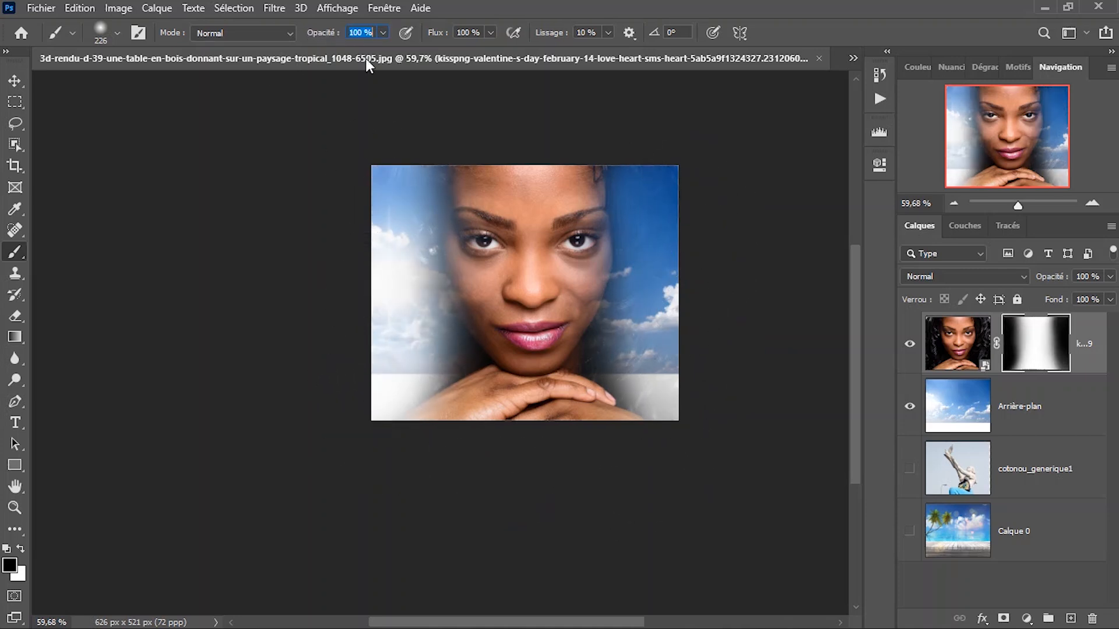
pyautogui.moveTo(342, 407)
pyautogui.mouseDown()
pyautogui.moveTo(380, 332)
pyautogui.moveTo(394, 384)
pyautogui.moveTo(410, 357)
pyautogui.moveTo(355, 385)
pyautogui.mouseUp()
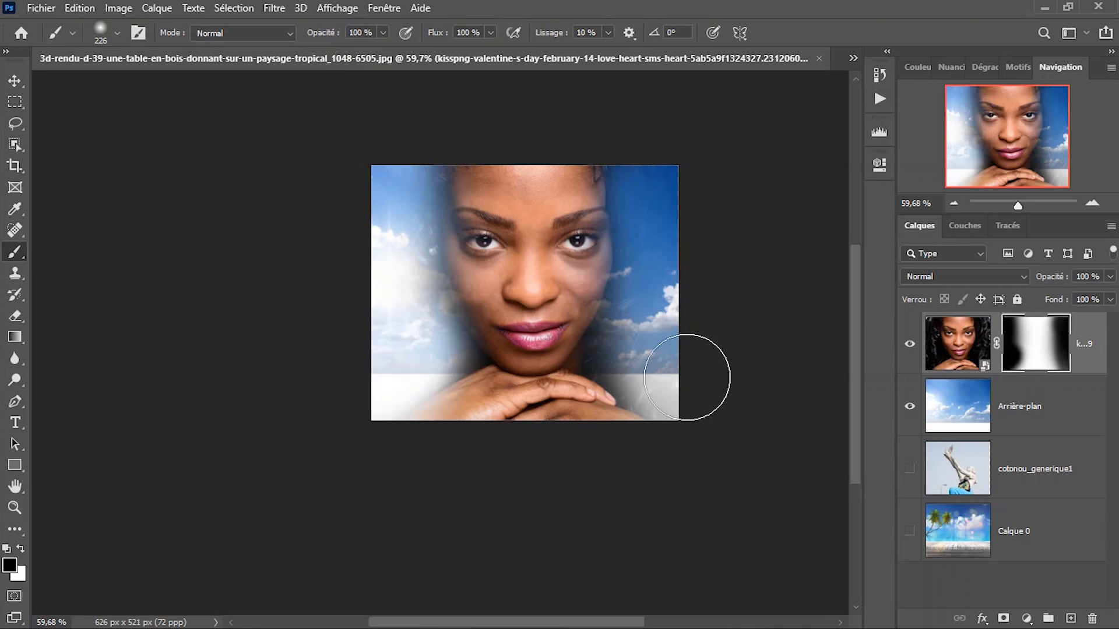
pyautogui.moveTo(680, 274)
pyautogui.mouseDown()
pyautogui.moveTo(662, 357)
pyautogui.moveTo(754, 379)
pyautogui.moveTo(690, 374)
pyautogui.moveTo(700, 387)
pyautogui.moveTo(357, 409)
pyautogui.mouseUp()
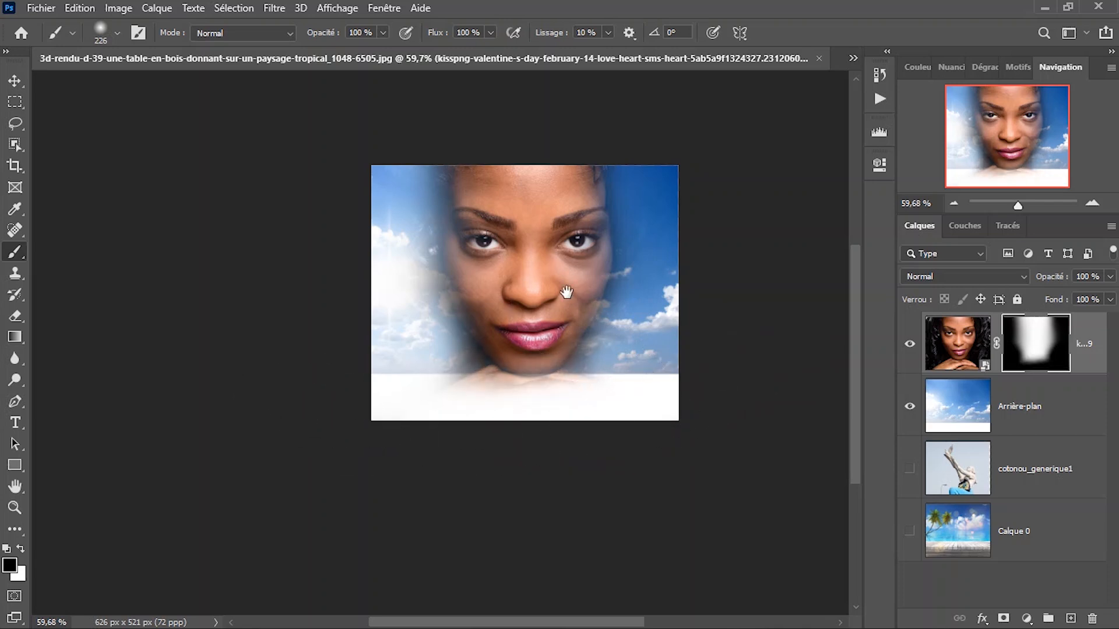
pyautogui.moveTo(614, 169); pyautogui.dragTo(370, 165)
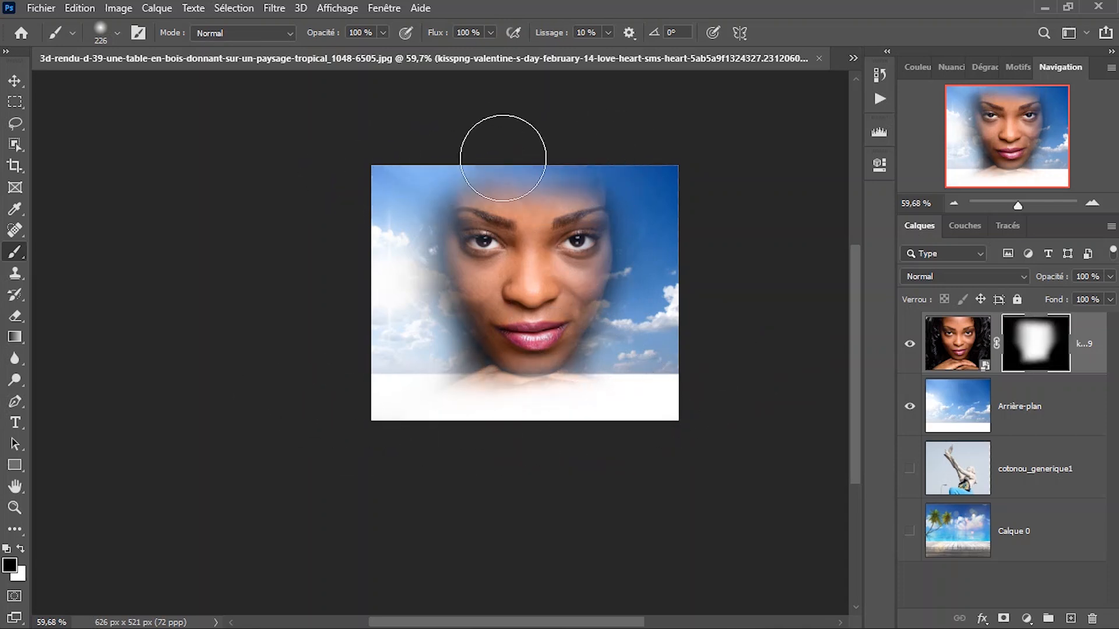
pyautogui.rightClick(559, 316)
pyautogui.click(566, 323)
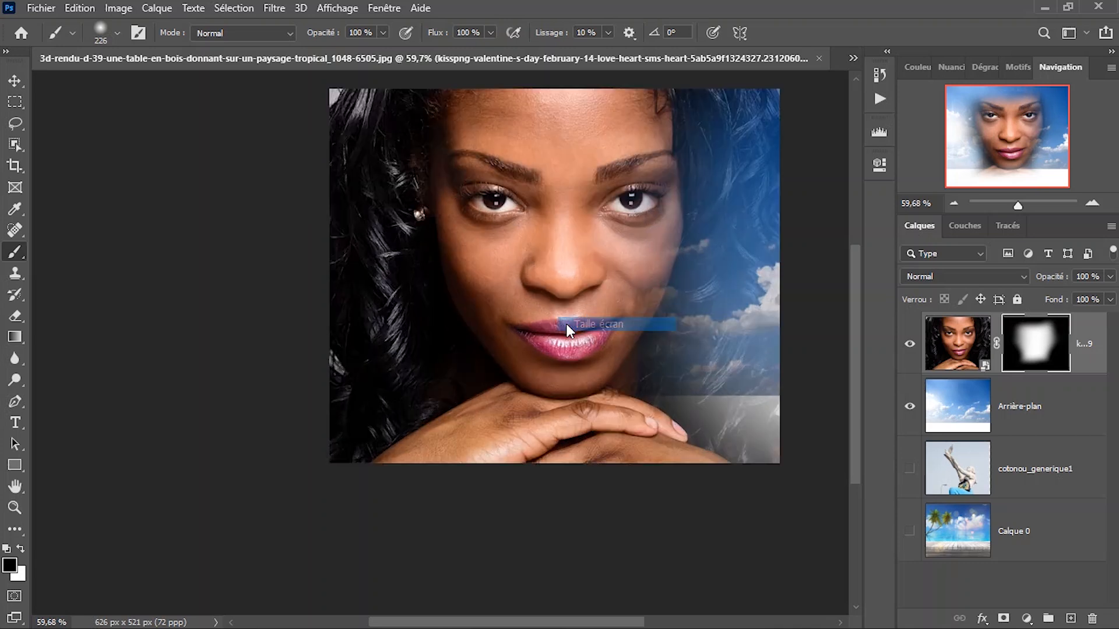
# Add a layer mask to the Arrière-plan sky layer and paint black across its lower part to hide the white strip.
pyautogui.press('v')
pyautogui.scroll(-1, 566, 355)
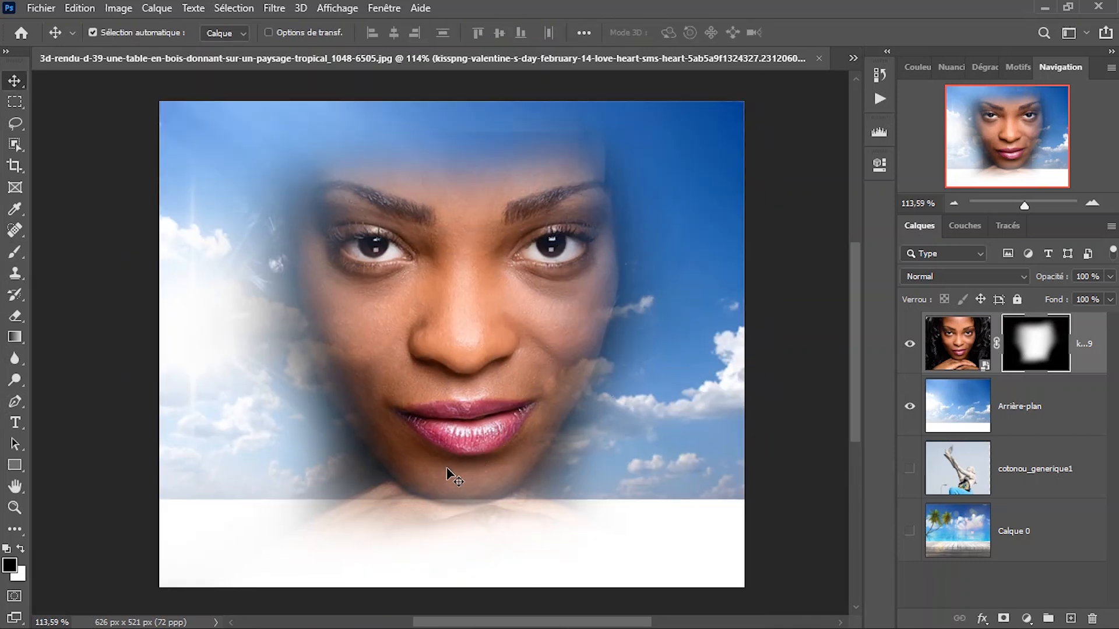
pyautogui.click(911, 428)
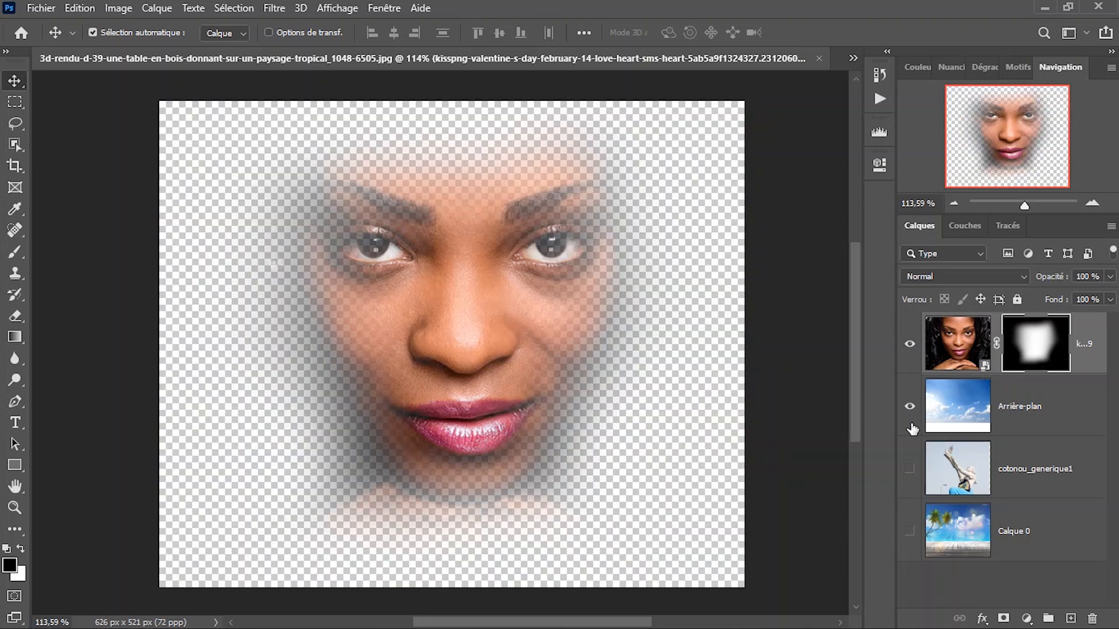
pyautogui.click(1035, 431)
pyautogui.click(909, 406)
pyautogui.click(909, 406)
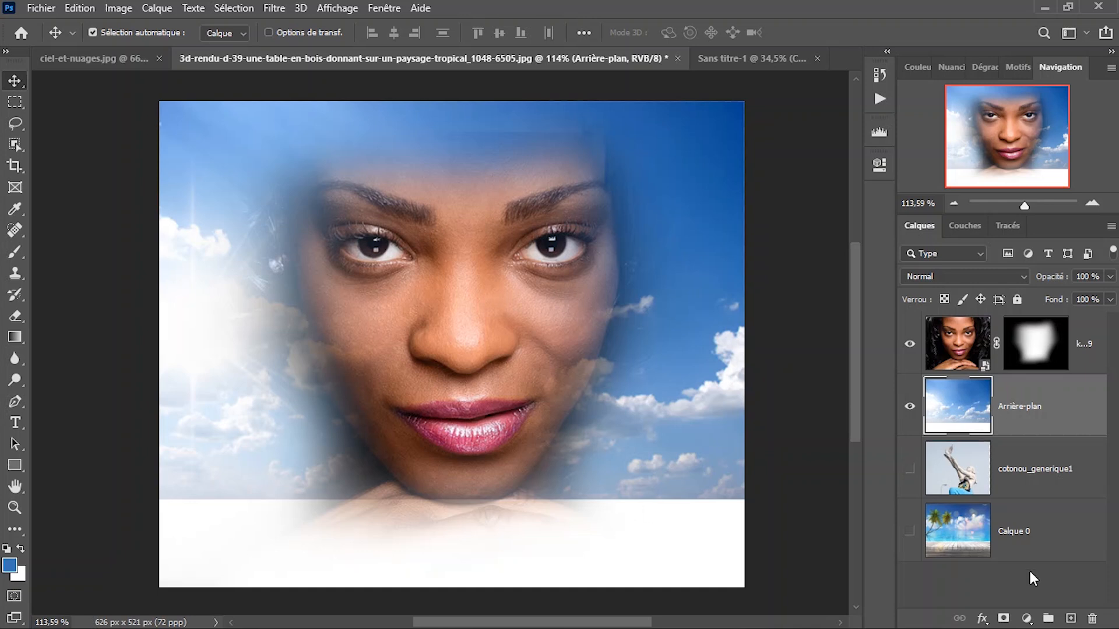
pyautogui.click(1004, 619)
pyautogui.press('b')
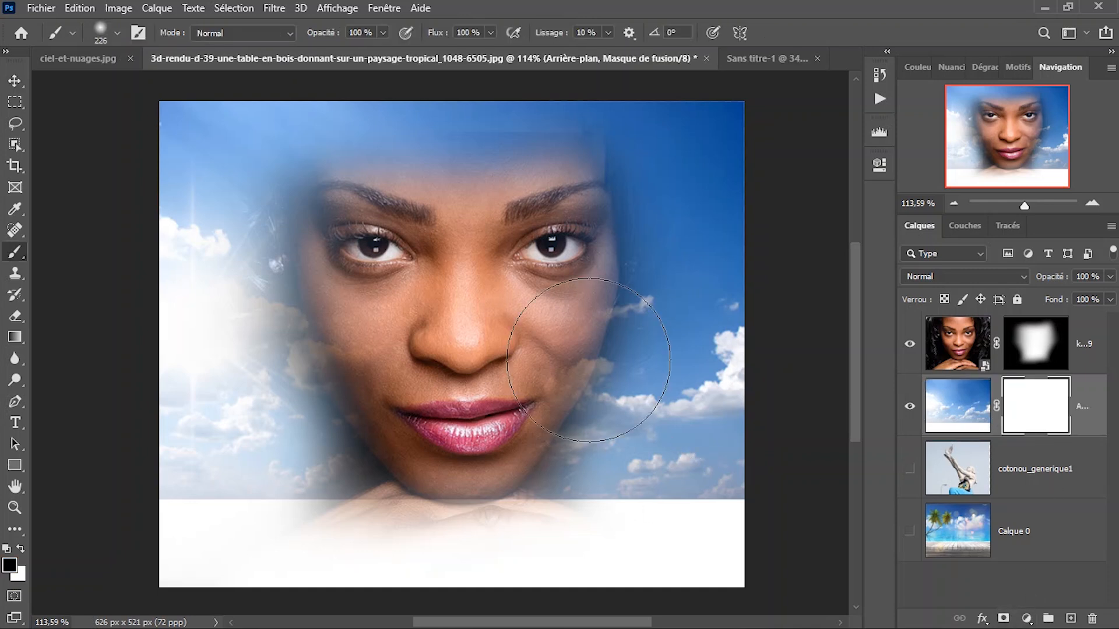
pyautogui.scroll(-3, 612, 462)
pyautogui.moveTo(774, 475); pyautogui.dragTo(163, 462)
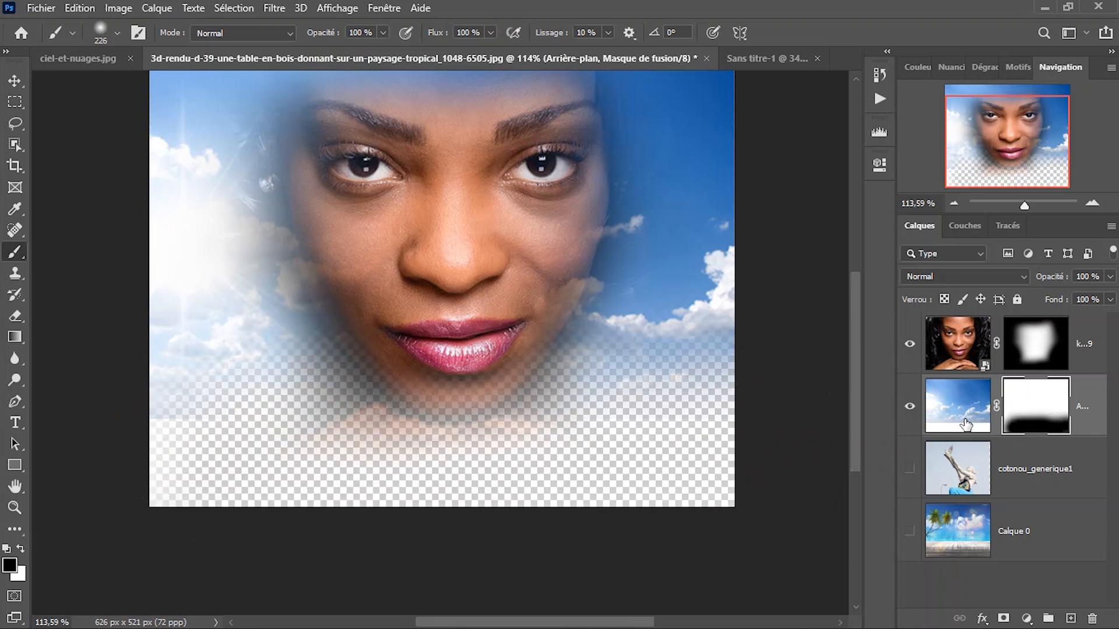
# Show the Calque 0 layer with the wooden table beneath the sky.
pyautogui.click(911, 532)
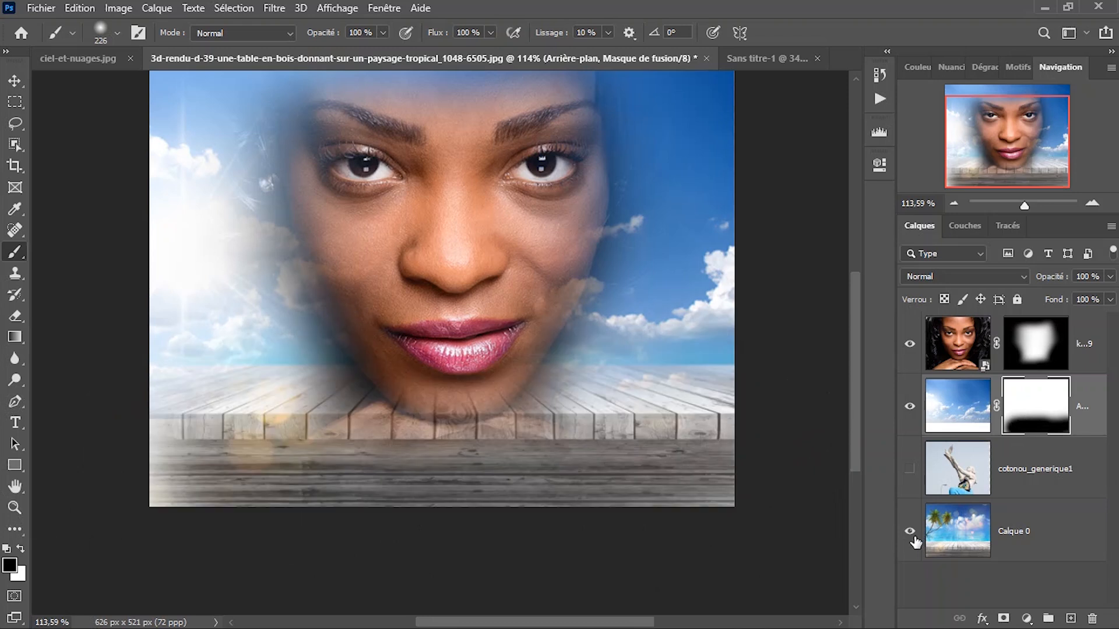
pyautogui.rightClick(471, 400)
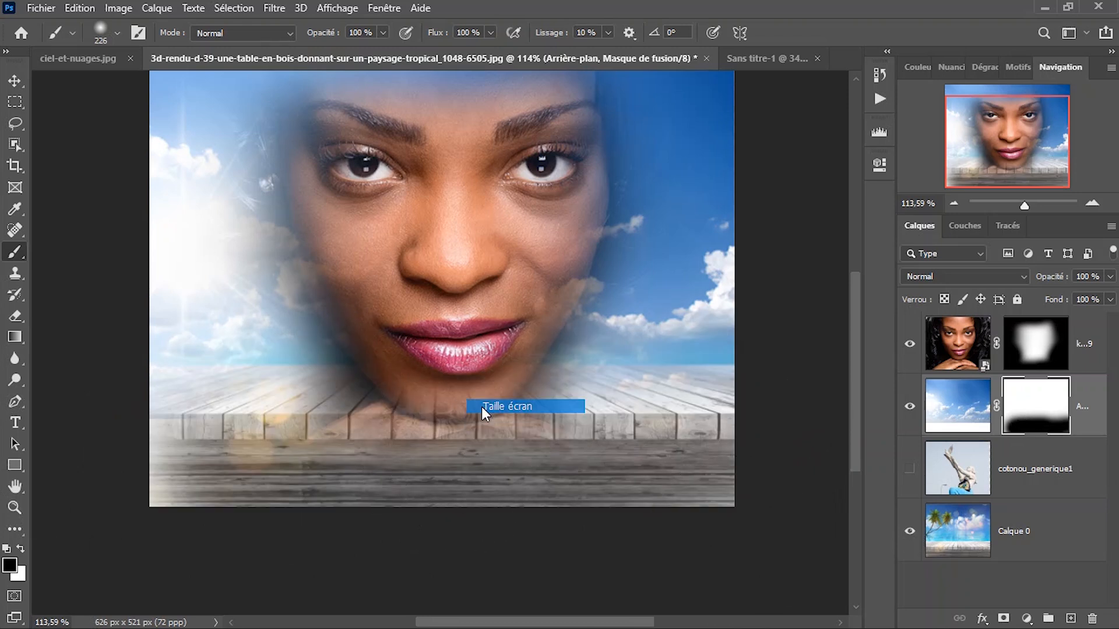
pyautogui.click(489, 406)
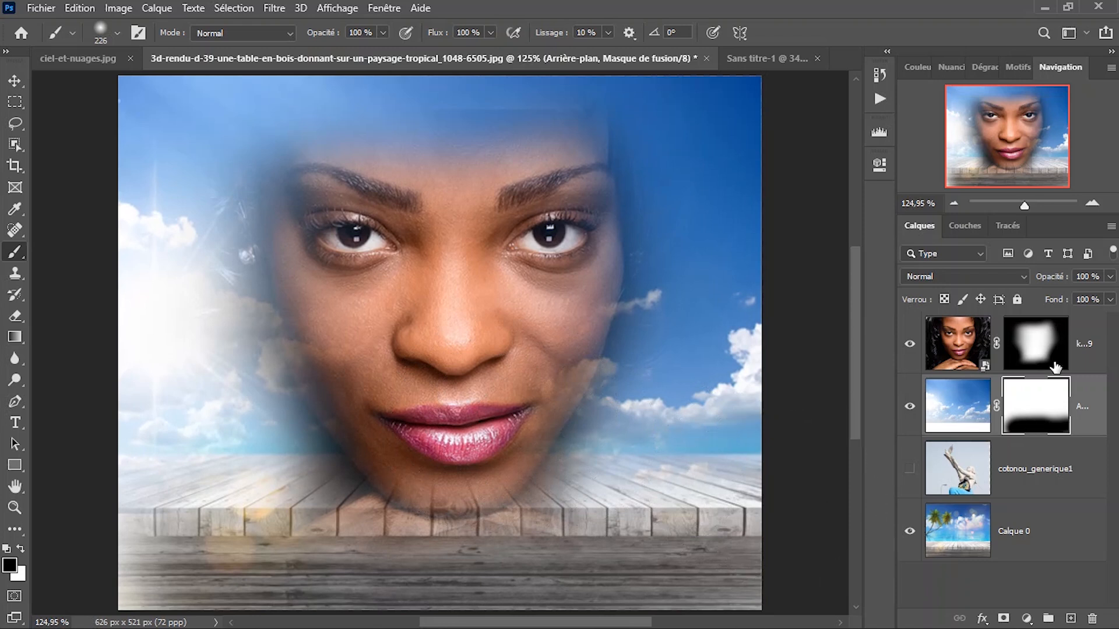
# Target the portrait's image instead of its mask and rasterize its smart object.
pyautogui.click(1053, 351)
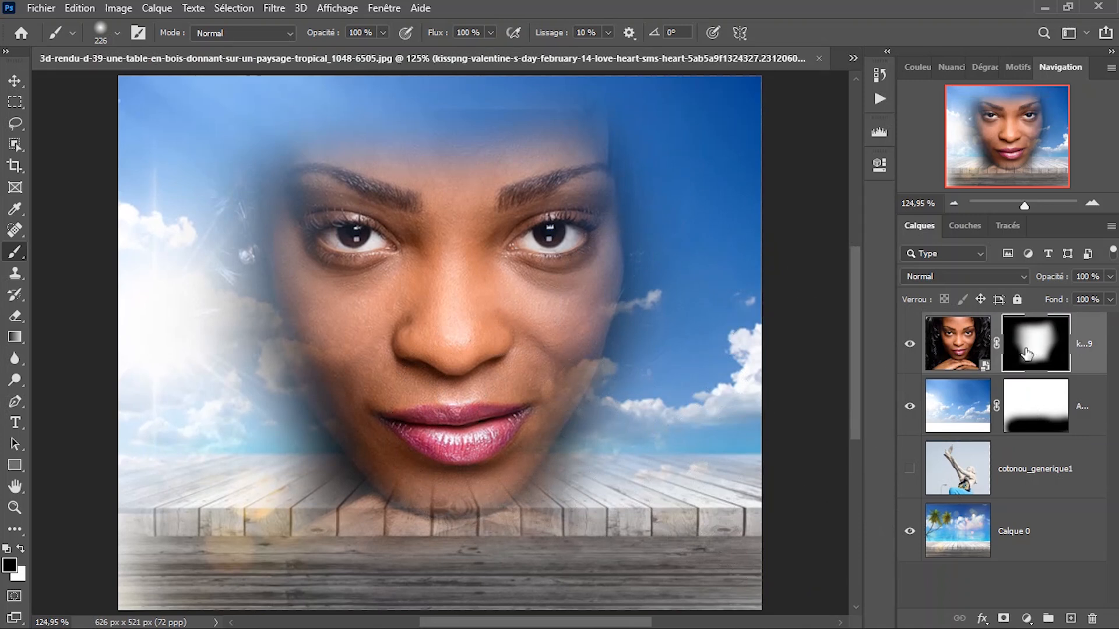
pyautogui.rightClick(1029, 350)
pyautogui.click(1024, 346)
pyautogui.click(970, 356)
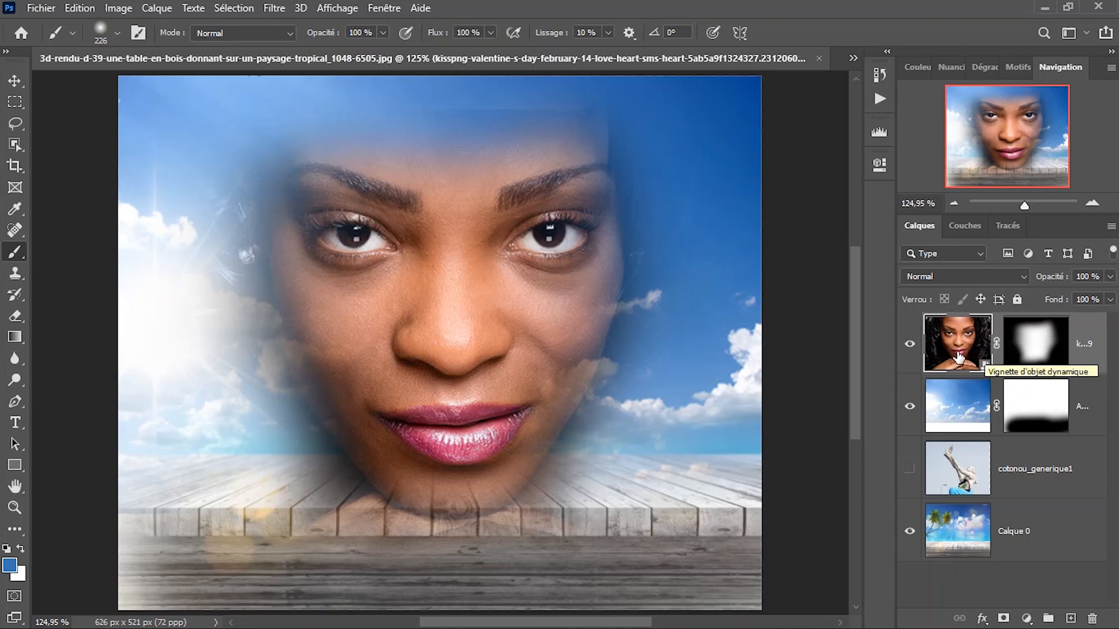
pyautogui.click(510, 341)
pyautogui.click(592, 262)
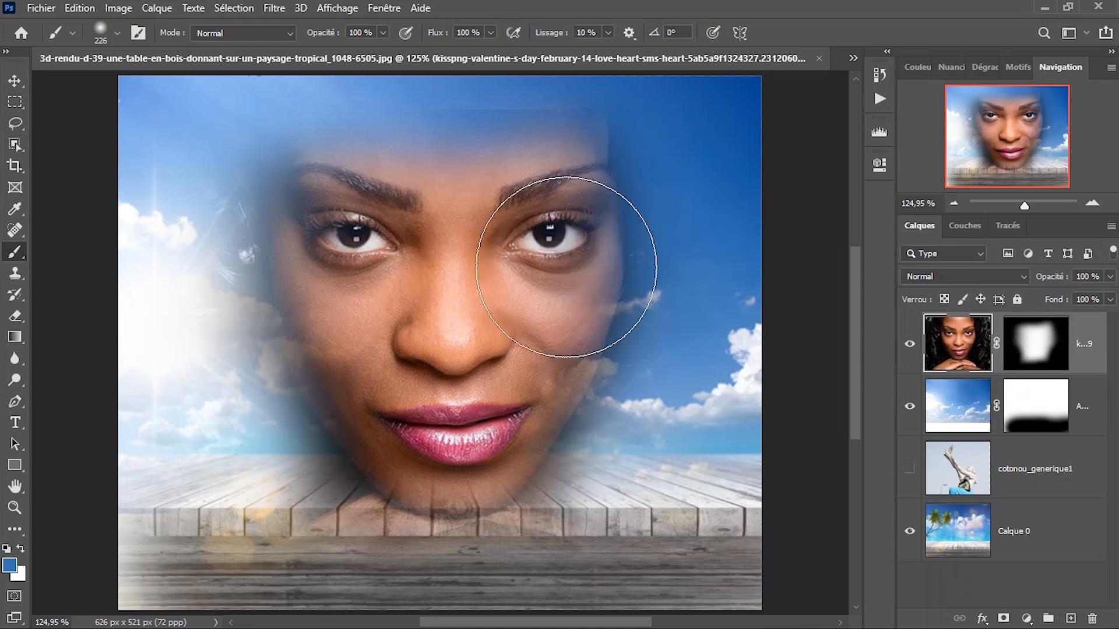
# Select the portrait's layer mask, look through its mask commands and open the mask's properties.
pyautogui.rightClick(1027, 348)
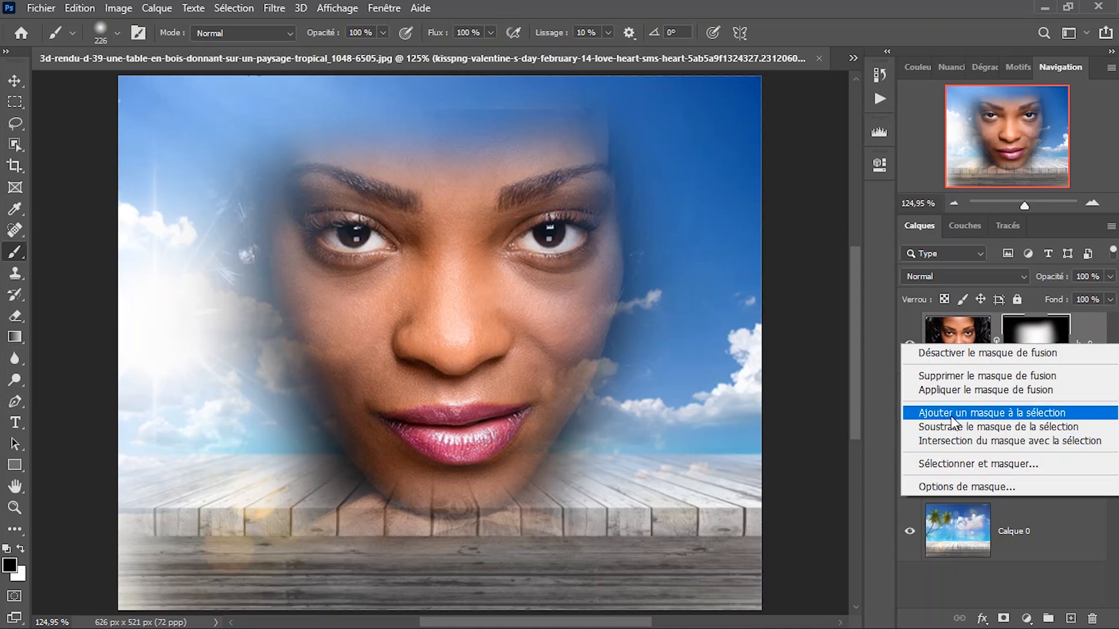
pyautogui.click(1023, 410)
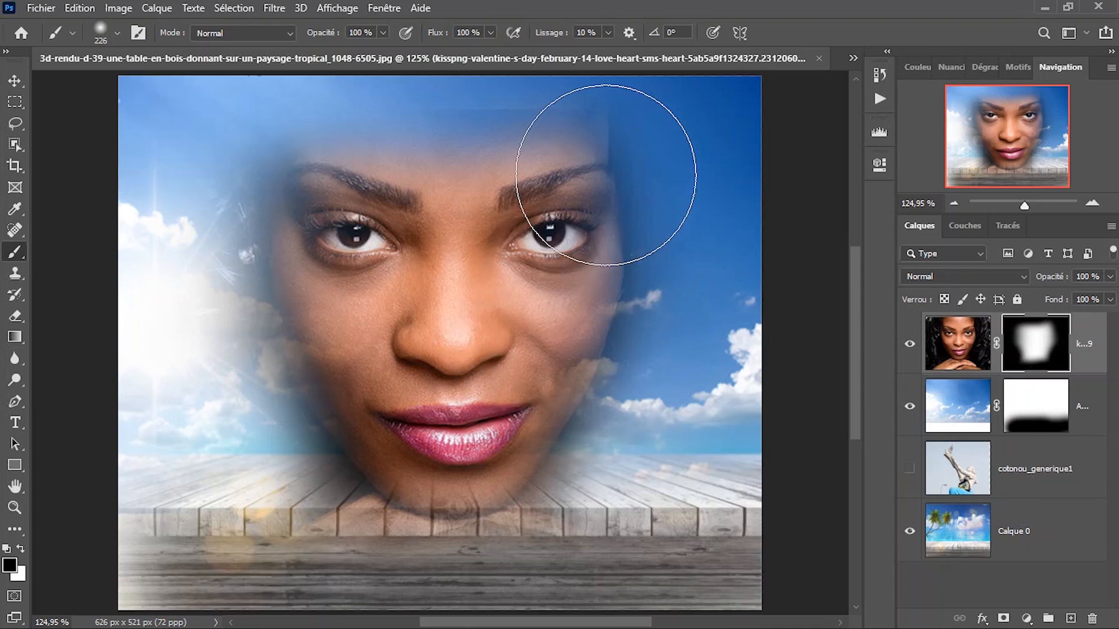
pyautogui.doubleClick(1034, 355)
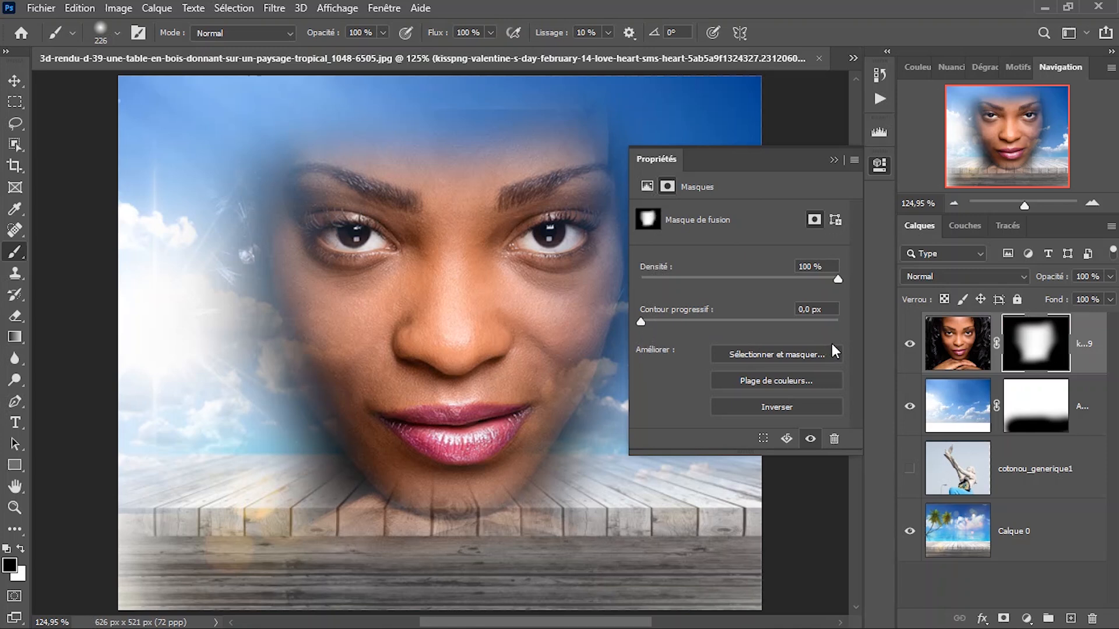
# Try feathering the portrait's mask by 77.8 px and return the feather to 0 px.
pyautogui.moveTo(640, 323); pyautogui.dragTo(807, 323)
pyautogui.moveTo(893, 329); pyautogui.dragTo(759, 322)
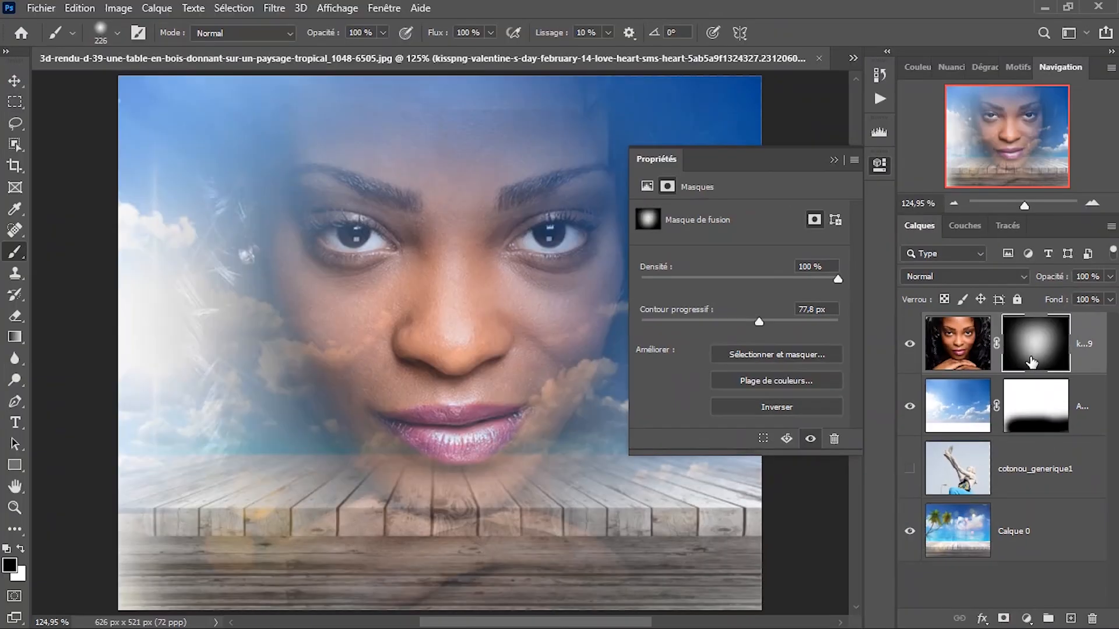
pyautogui.moveTo(751, 319); pyautogui.dragTo(606, 320)
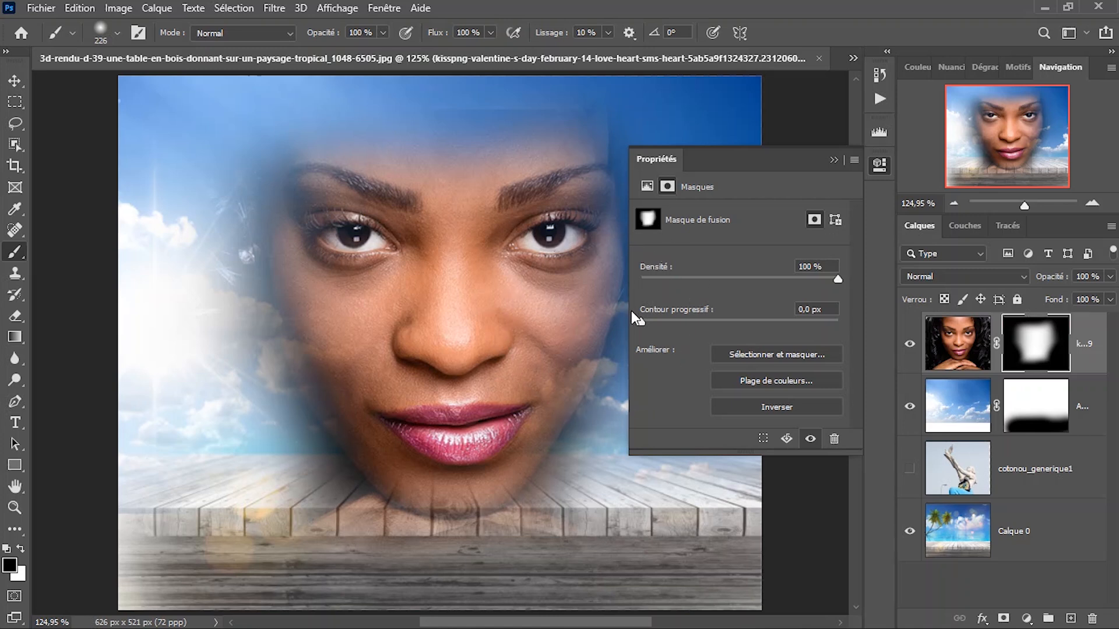
# Set the portrait mask's density to 63% and its feather to 2.9 px, trying 27% density and 10 px feather first.
pyautogui.moveTo(716, 316)
pyautogui.mouseDown()
pyautogui.moveTo(770, 316)
pyautogui.moveTo(707, 322)
pyautogui.moveTo(719, 324)
pyautogui.mouseUp()
pyautogui.moveTo(687, 278)
pyautogui.mouseDown()
pyautogui.moveTo(663, 278)
pyautogui.moveTo(695, 276)
pyautogui.mouseUp()
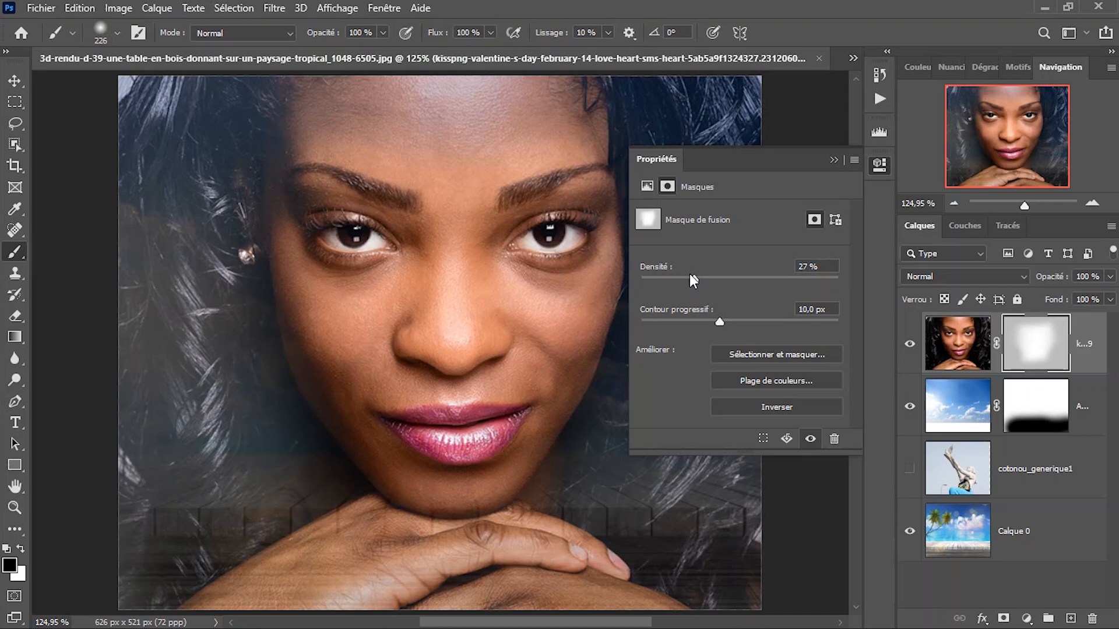
pyautogui.moveTo(690, 274); pyautogui.dragTo(767, 270)
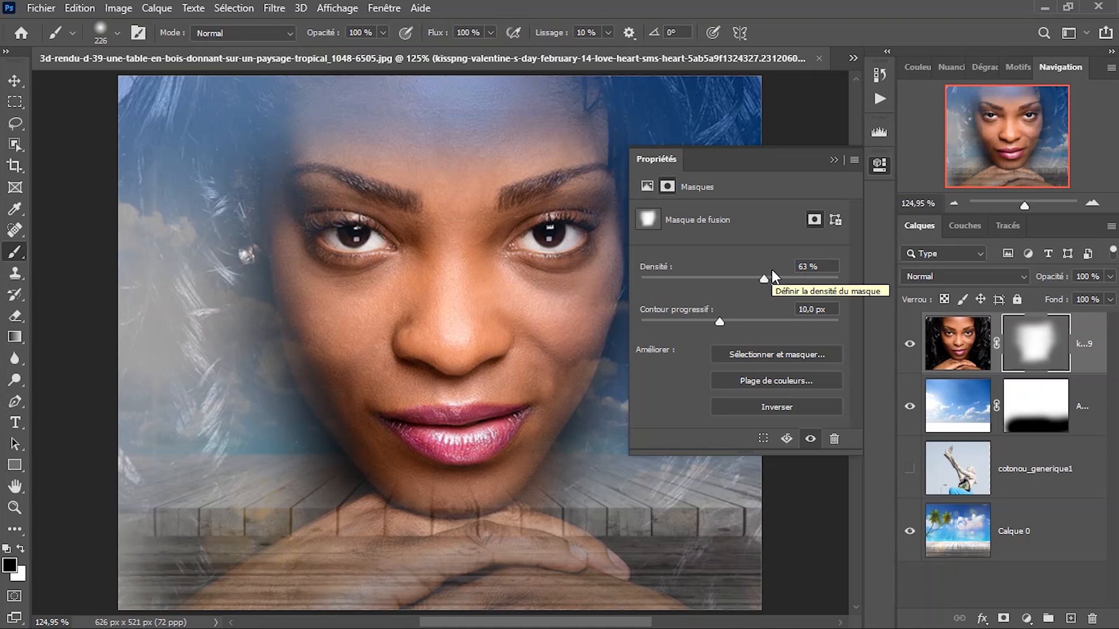
pyautogui.moveTo(721, 321); pyautogui.dragTo(671, 325)
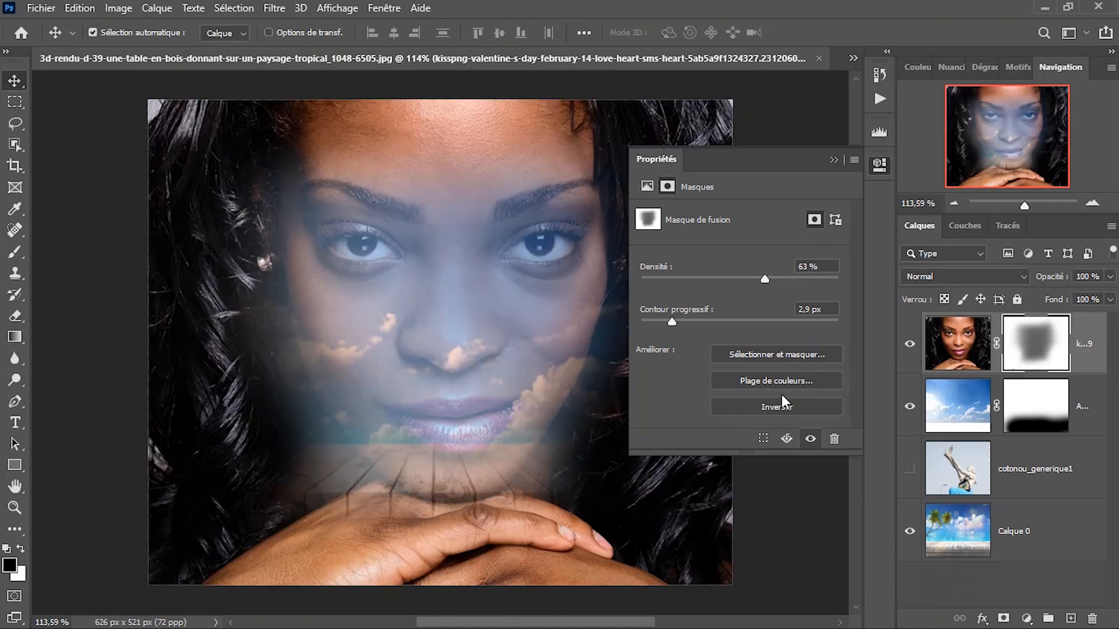
# Invert the portrait's mask back and forth to compare both versions, leaving it inverted.
pyautogui.click(782, 407)
pyautogui.click(782, 407)
pyautogui.click(782, 408)
pyautogui.click(781, 408)
pyautogui.click(782, 407)
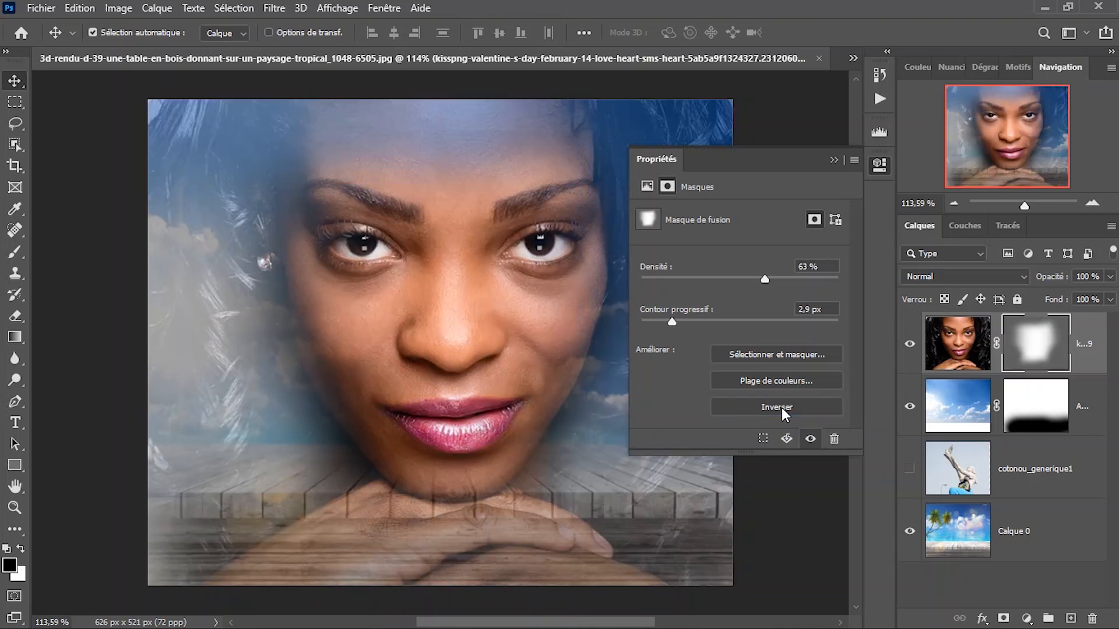
pyautogui.click(782, 408)
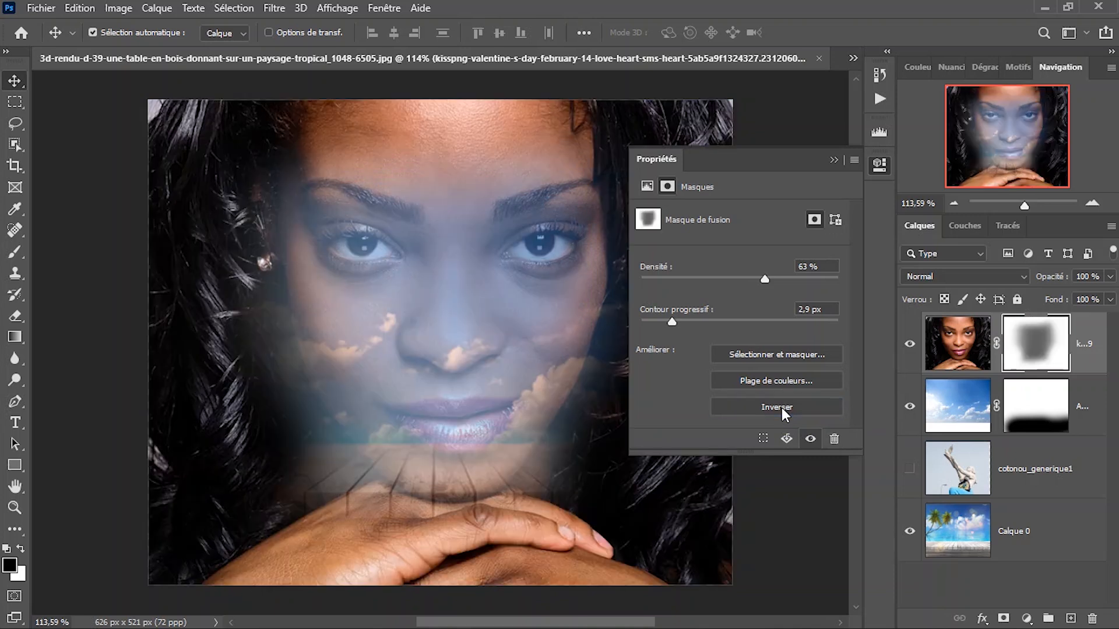
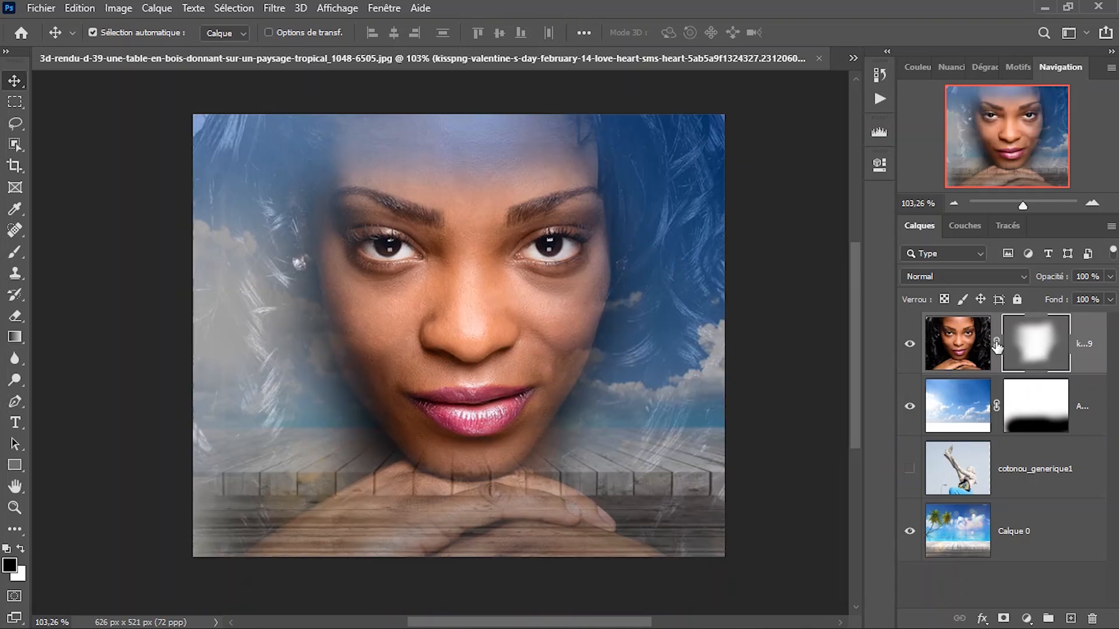
# Try repositioning the portrait's layer mask after toggling its link to the image, and undo the moves.
pyautogui.click(997, 345)
pyautogui.click(995, 349)
pyautogui.moveTo(461, 346); pyautogui.dragTo(606, 390)
pyautogui.moveTo(596, 337); pyautogui.dragTo(387, 344)
pyautogui.moveTo(593, 328); pyautogui.dragTo(395, 186)
pyautogui.moveTo(527, 252); pyautogui.dragTo(551, 418)
pyautogui.hotkey('ctrl', 'z')
# Select the portrait's image instead of its mask, try moving it across the canvas, and undo the moves.
pyautogui.click(952, 373)
pyautogui.moveTo(570, 337); pyautogui.dragTo(541, 385)
pyautogui.hotkey('ctrl', 'z')
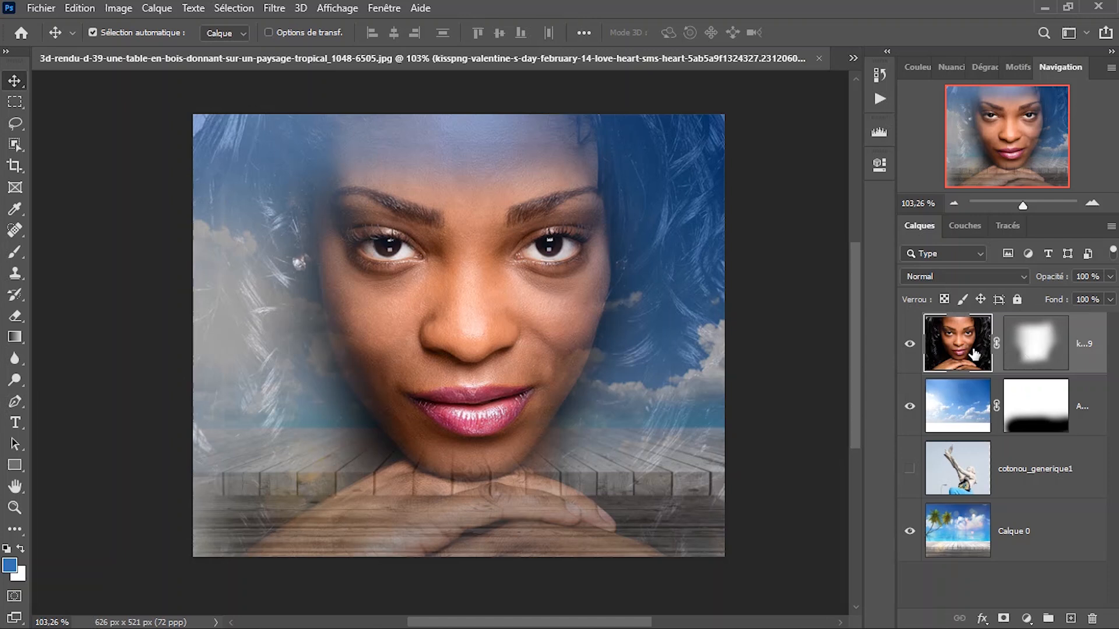
pyautogui.moveTo(456, 321); pyautogui.dragTo(327, 318)
pyautogui.hotkey('ctrl', 'z')
# Try moving the portrait with its mask selected, the sky layer and Calque 0, and undo all the moves.
pyautogui.click(1029, 356)
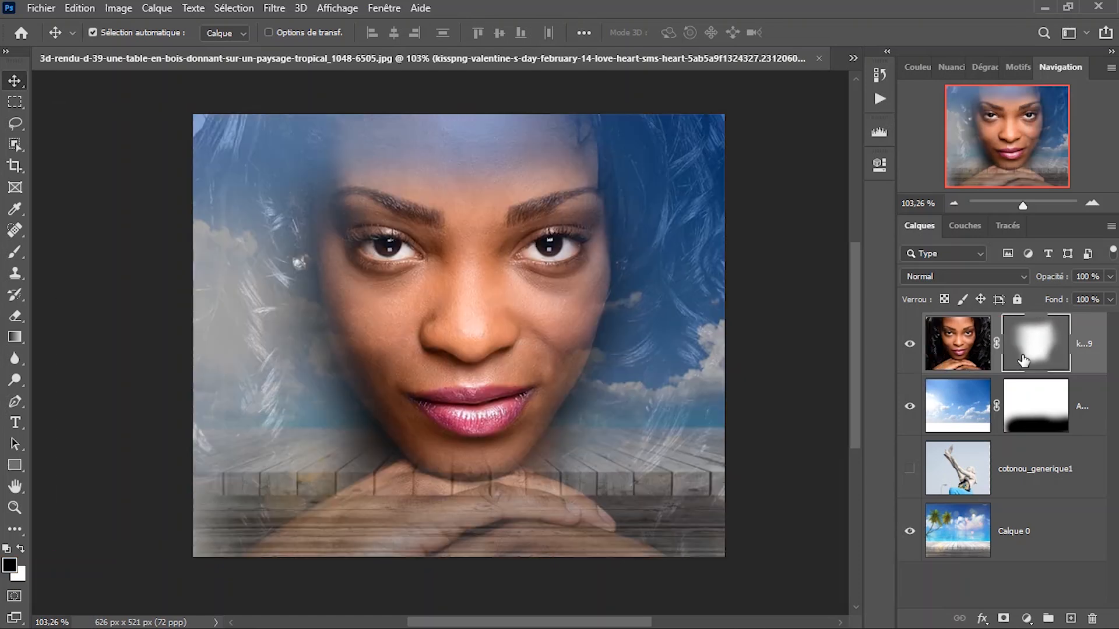
pyautogui.moveTo(542, 326); pyautogui.dragTo(512, 372)
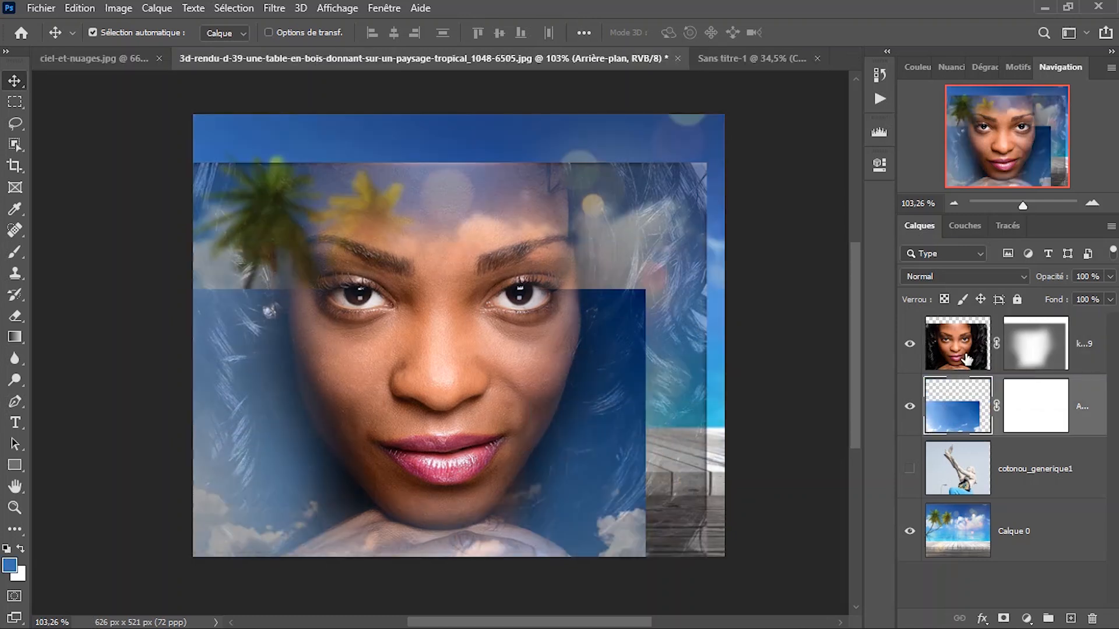
pyautogui.hotkey('ctrl', 't')
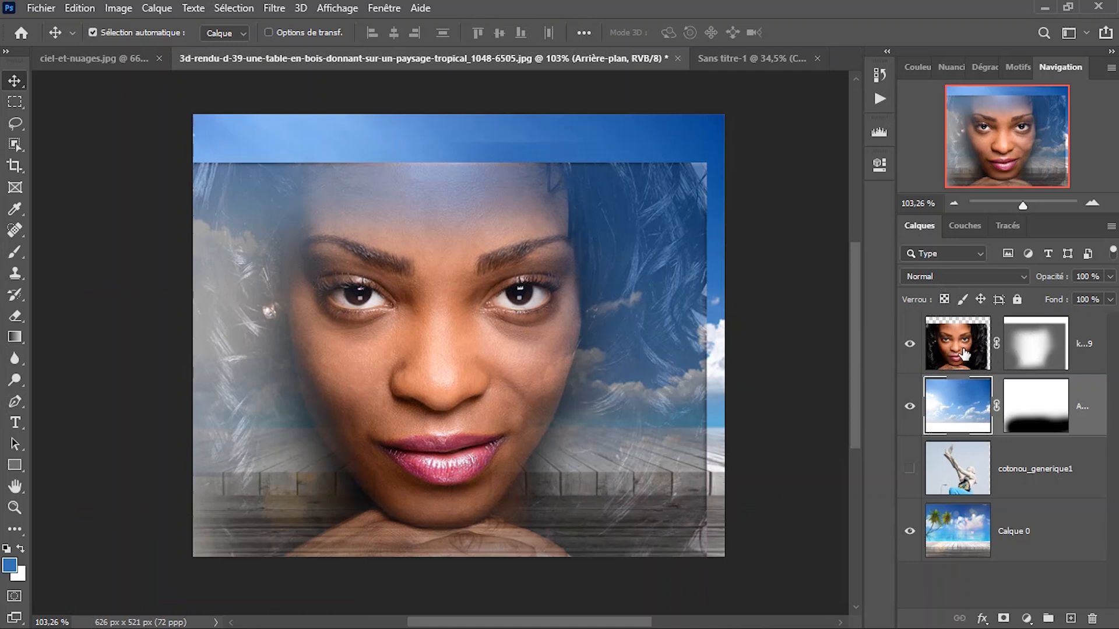
pyautogui.moveTo(543, 279); pyautogui.dragTo(529, 307)
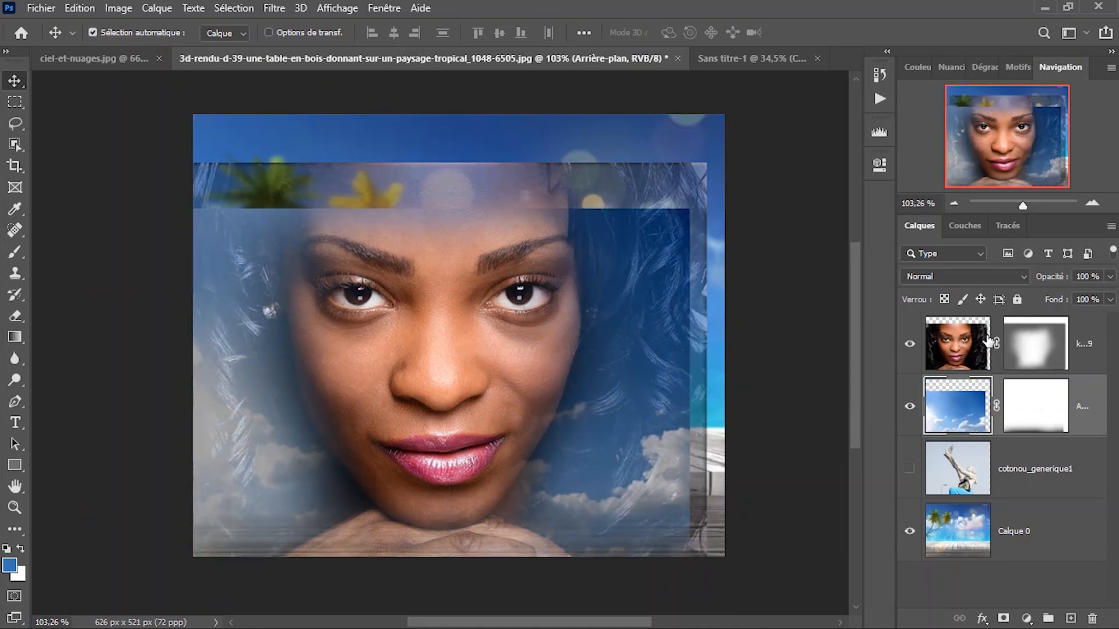
pyautogui.moveTo(695, 165); pyautogui.dragTo(523, 290)
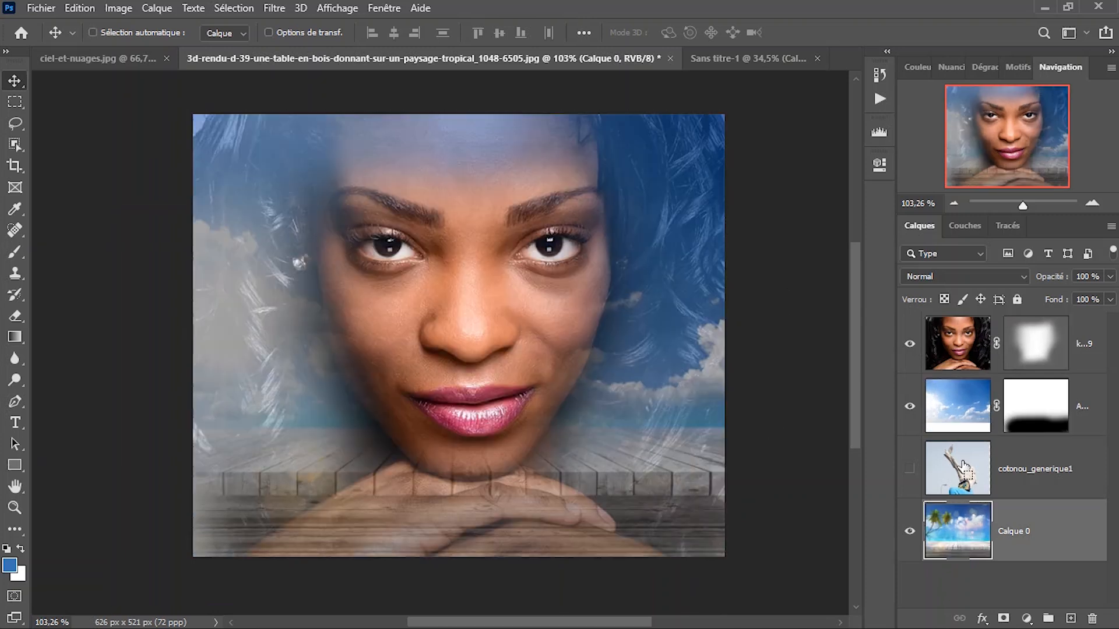
pyautogui.hotkey('ctrl', 'z')
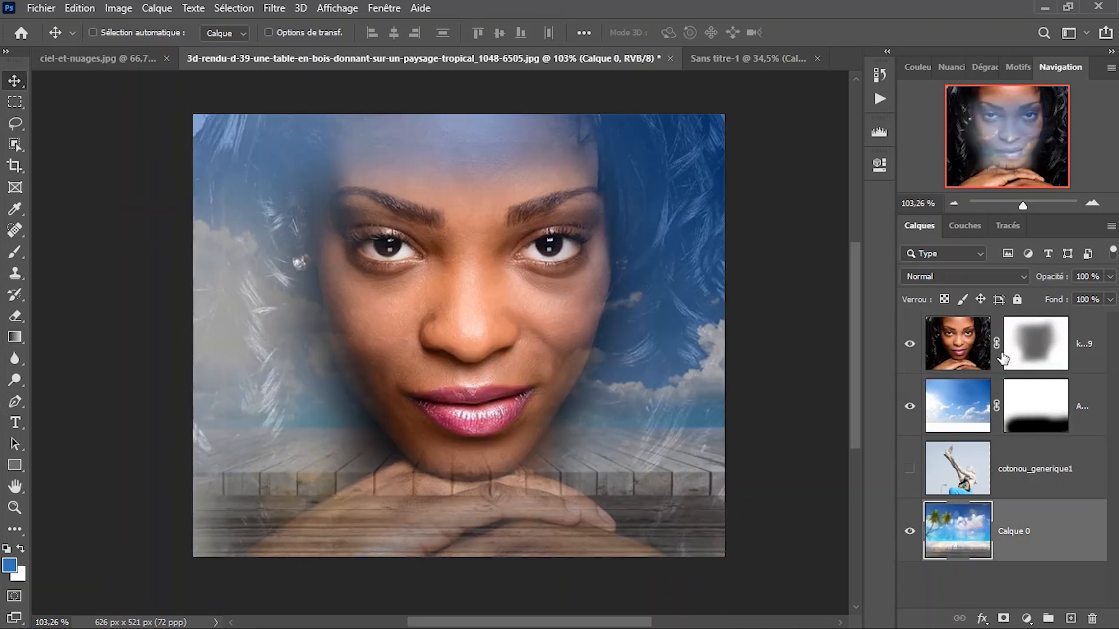
# Select the portrait's mask, try moving the portrait together with its linked mask, and undo the move.
pyautogui.click(1036, 344)
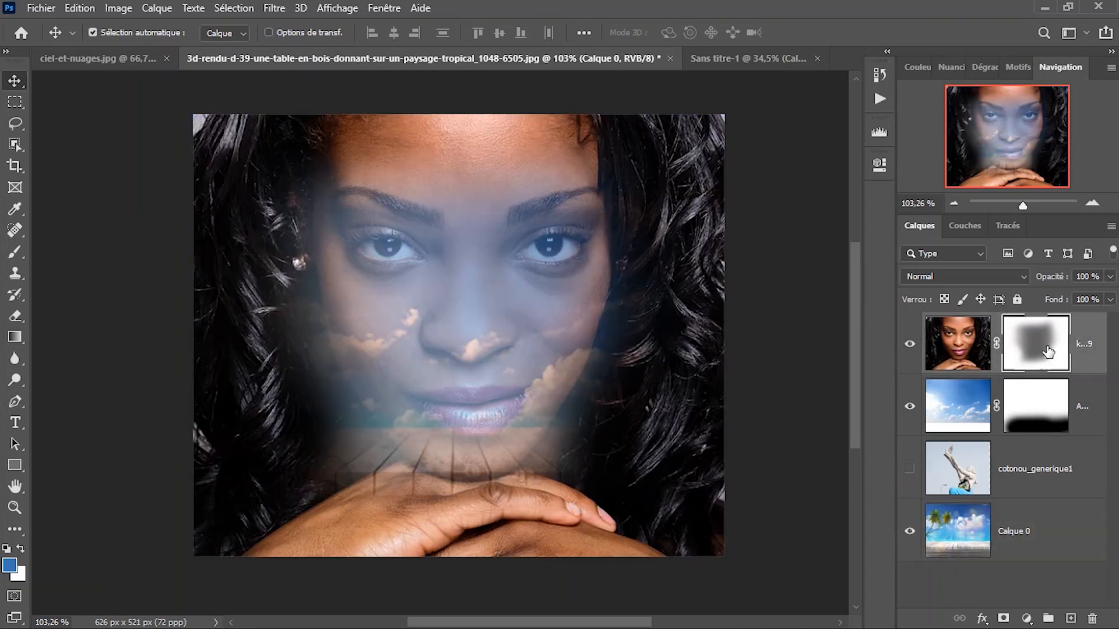
pyautogui.moveTo(548, 203); pyautogui.dragTo(476, 259)
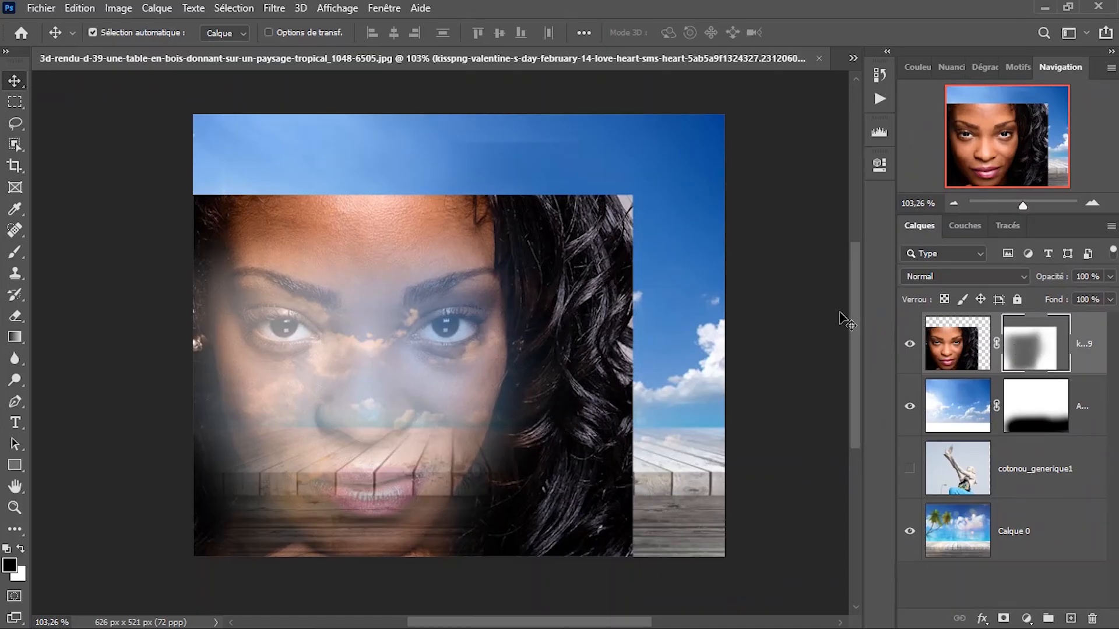
pyautogui.hotkey('ctrl', 'z')
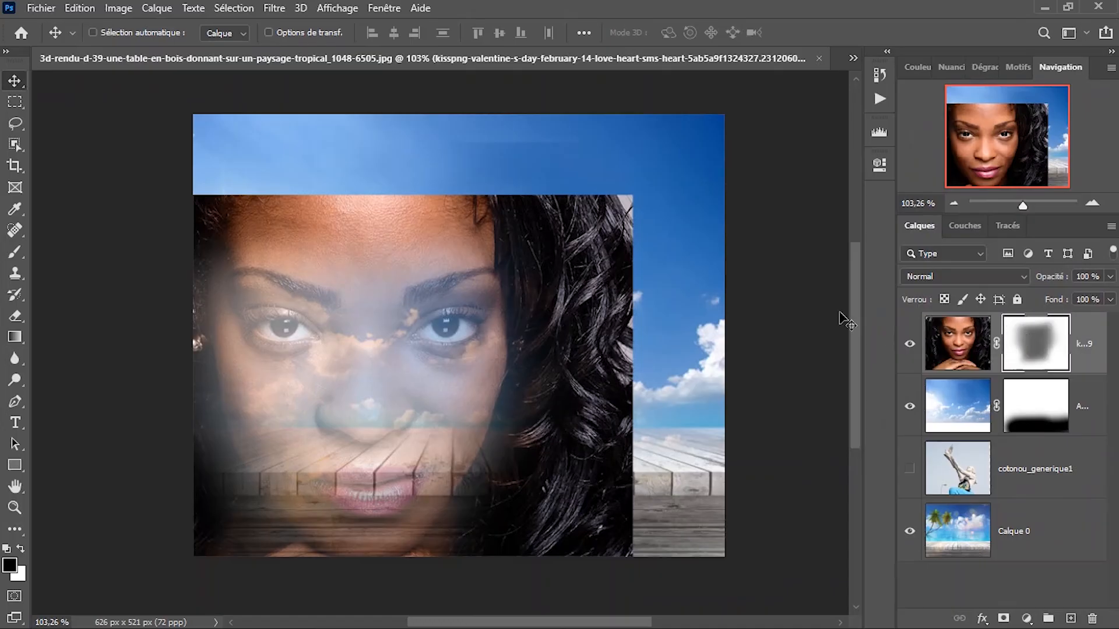
pyautogui.scroll(-3, 315, 271)
pyautogui.scroll(2, 323, 269)
pyautogui.rightClick(356, 269)
pyautogui.click(358, 269)
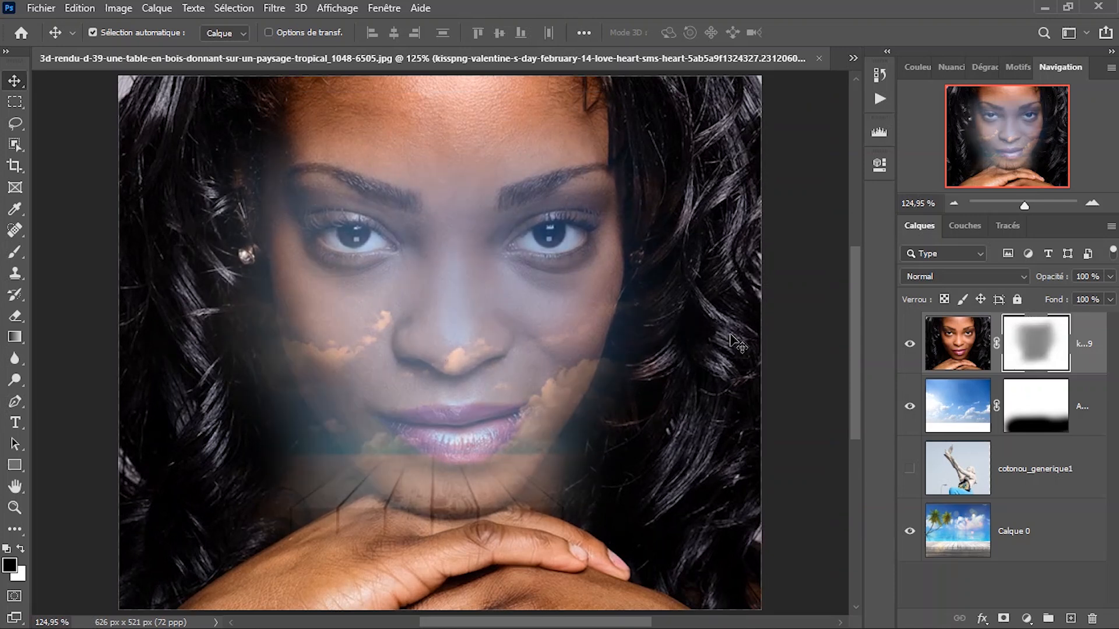
# Delete the portrait's layer mask without applying it and add a new white mask to the layer.
pyautogui.scroll(-2, 670, 344)
pyautogui.scroll(3, 676, 344)
pyautogui.press('b')
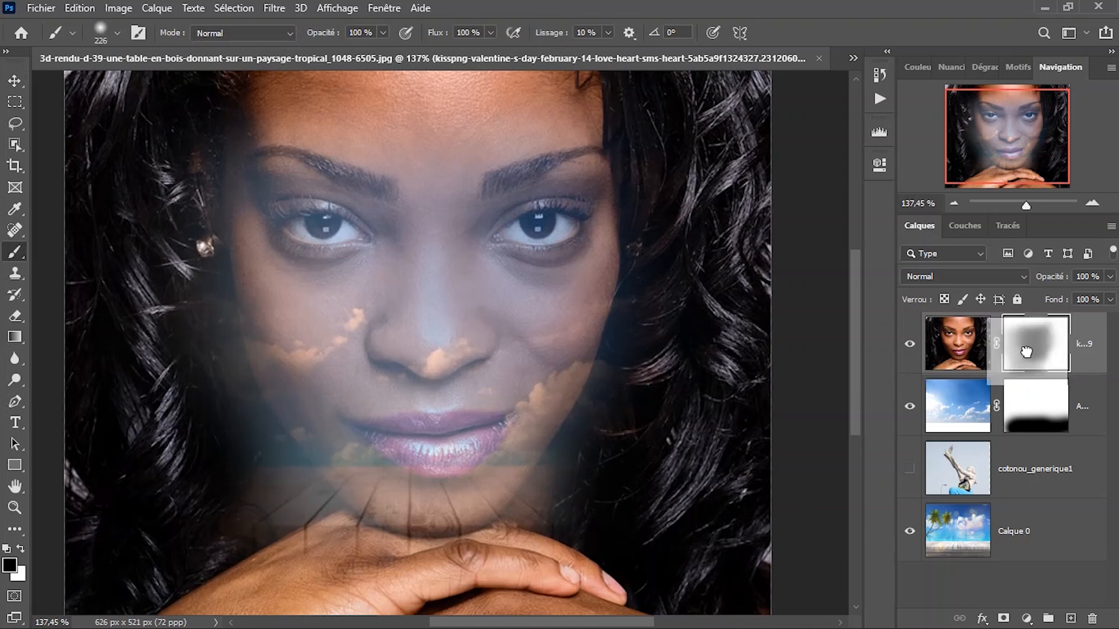
pyautogui.moveTo(1098, 625)
pyautogui.moveTo(1098, 571); pyautogui.dragTo(1092, 619)
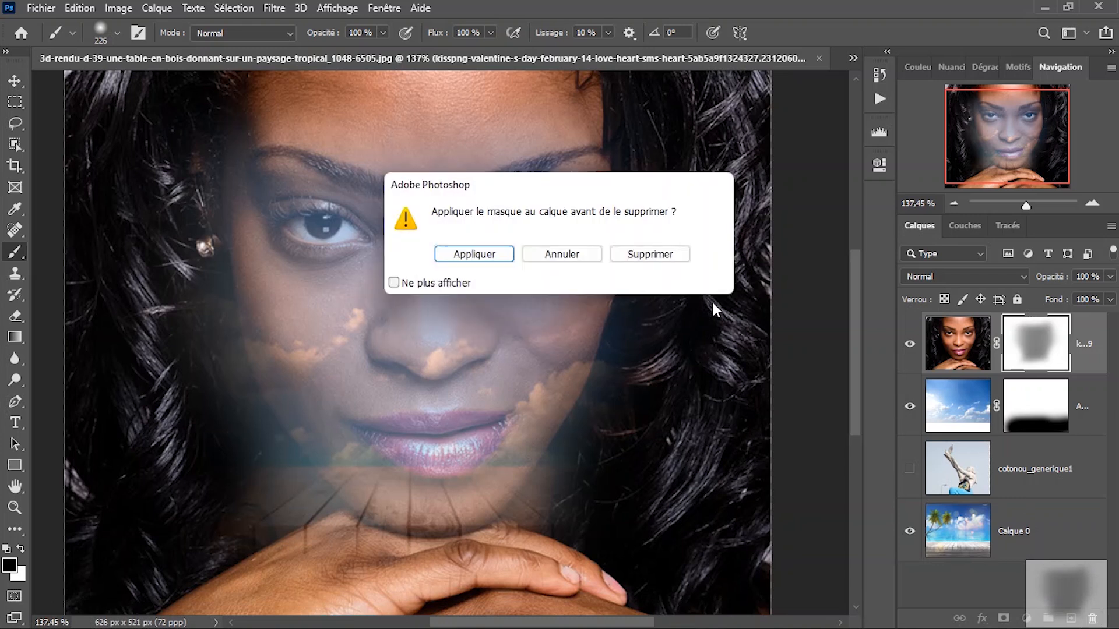
pyautogui.click(665, 254)
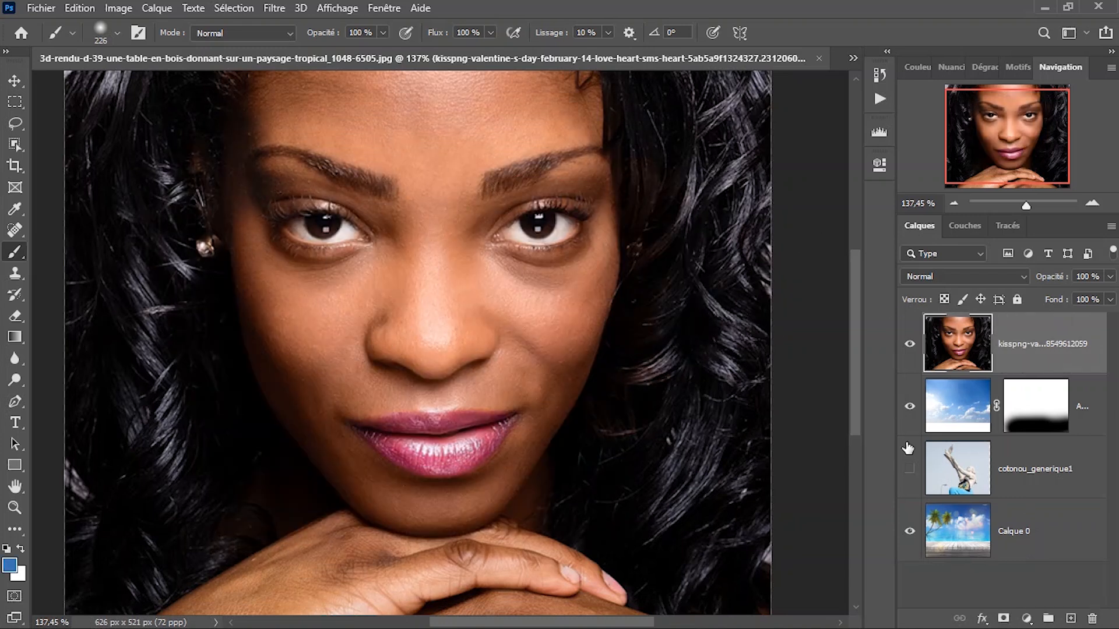
pyautogui.click(1003, 619)
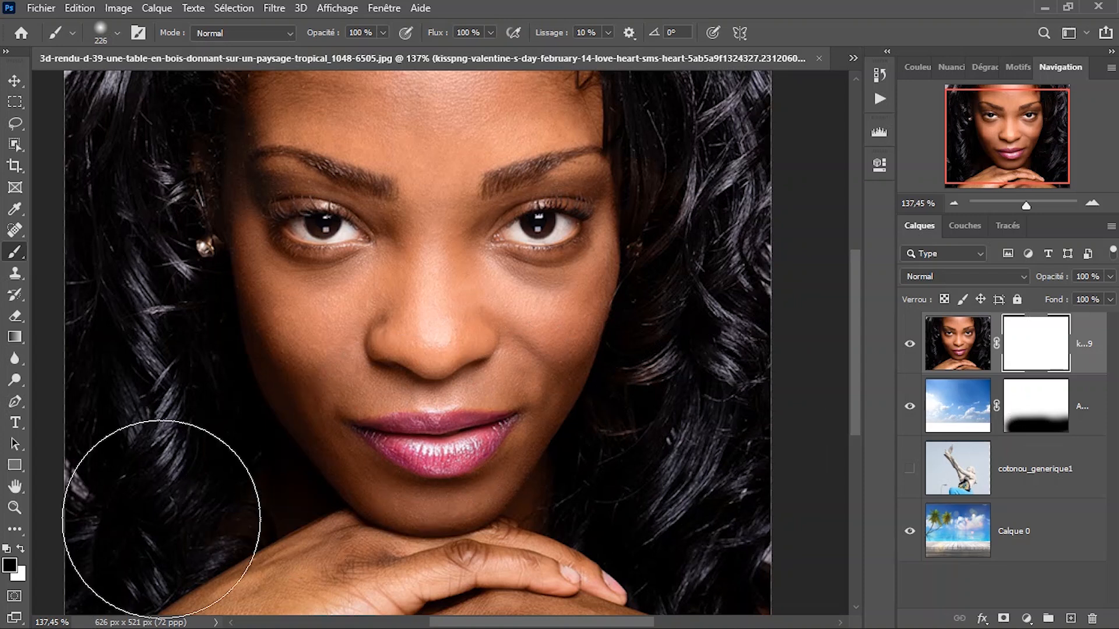
# Set the foreground colour to dark grey, #333333.
pyautogui.click(9, 564)
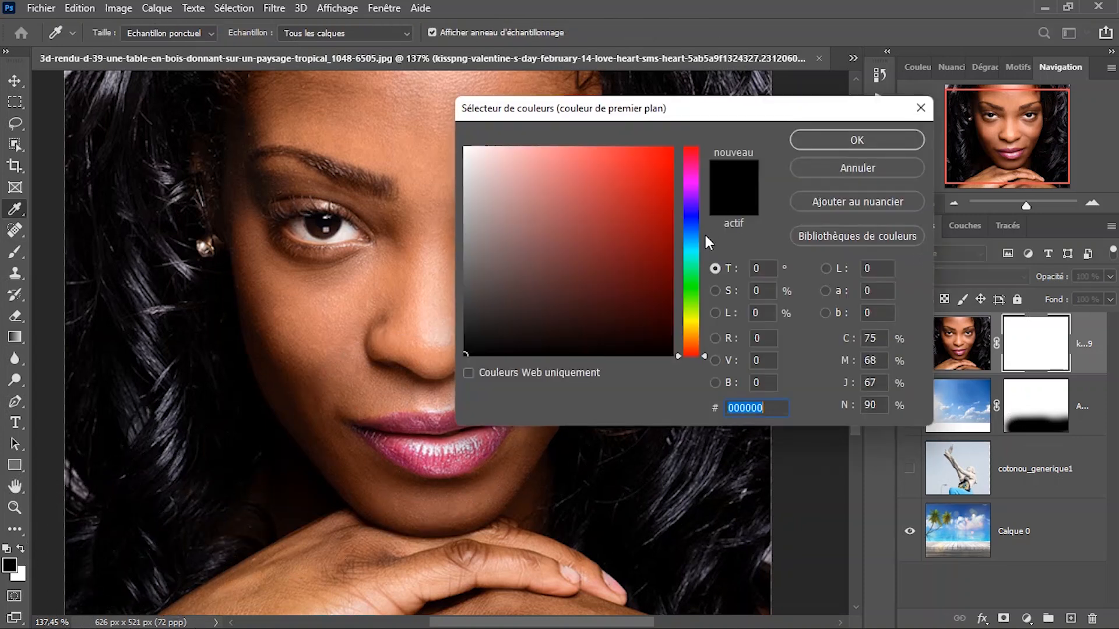
pyautogui.click(314, 289)
pyautogui.moveTo(306, 281)
pyautogui.mouseDown()
pyautogui.moveTo(297, 328)
pyautogui.moveTo(295, 300)
pyautogui.moveTo(295, 312)
pyautogui.mouseUp()
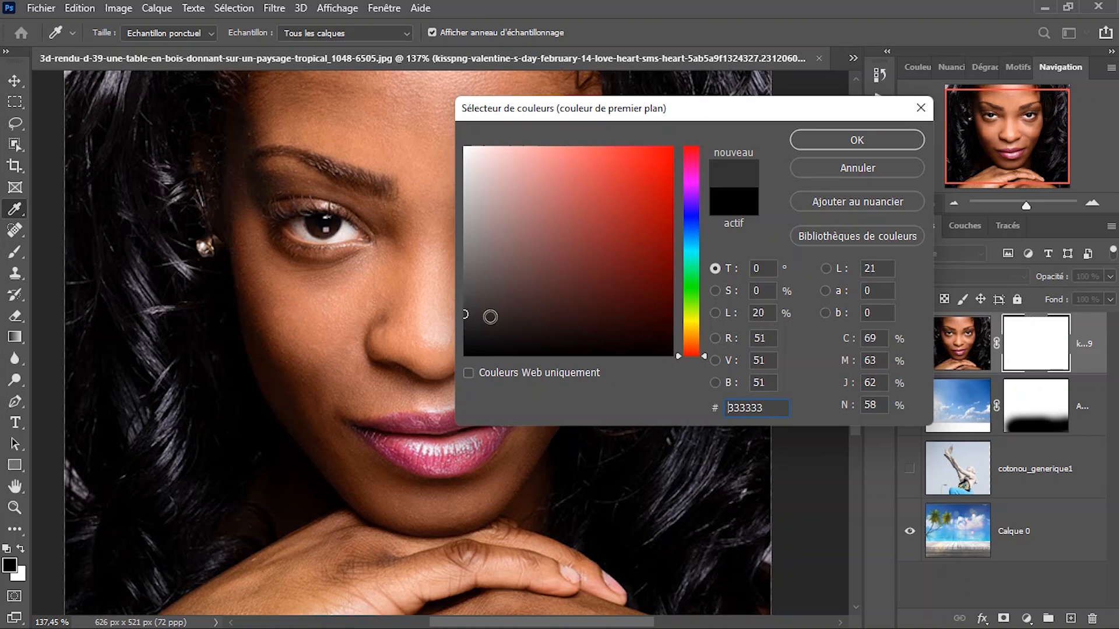
pyautogui.click(855, 138)
# Cover the portrait's whole mask with dark grey, brushing over the face and out to the image edges.
pyautogui.press('b')
pyautogui.hotkey('ctrl', '0')
pyautogui.scroll(-1, 510, 267)
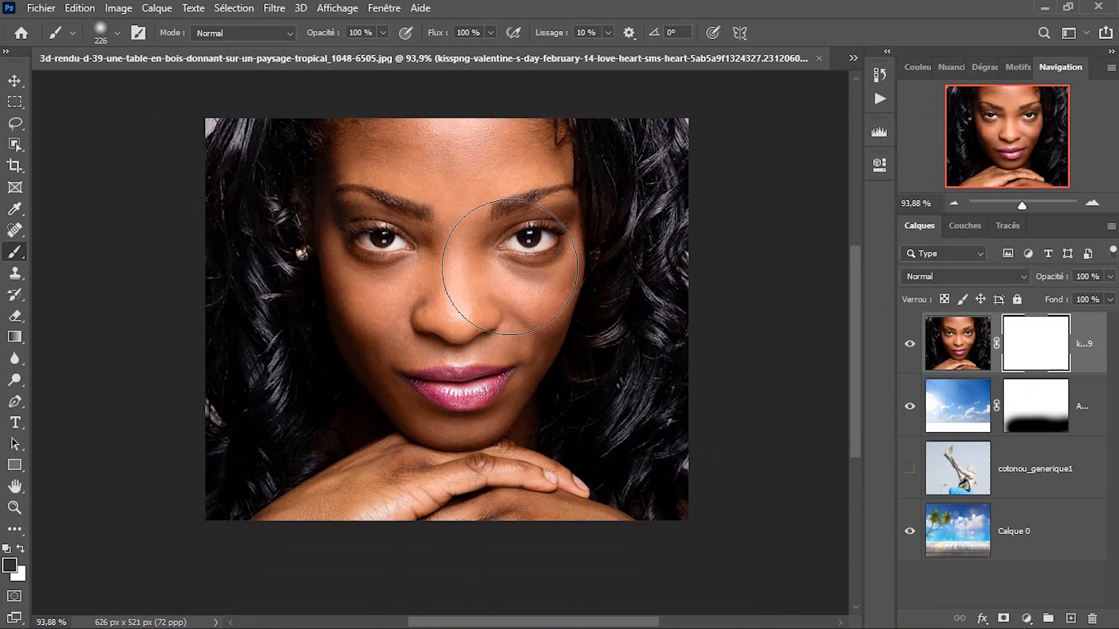
pyautogui.moveTo(604, 286)
pyautogui.mouseDown()
pyautogui.moveTo(669, 287)
pyautogui.moveTo(483, 454)
pyautogui.moveTo(436, 332)
pyautogui.moveTo(620, 250)
pyautogui.moveTo(320, 205)
pyautogui.moveTo(250, 285)
pyautogui.moveTo(416, 205)
pyautogui.moveTo(461, 157)
pyautogui.mouseUp()
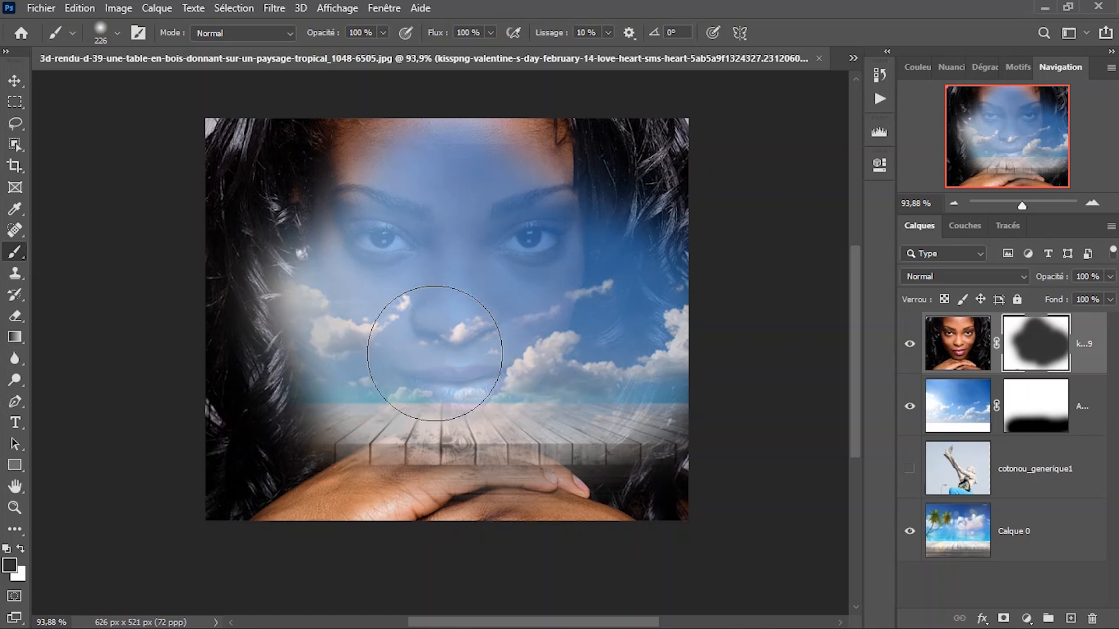
pyautogui.moveTo(263, 116)
pyautogui.mouseDown()
pyautogui.moveTo(230, 296)
pyautogui.moveTo(345, 247)
pyautogui.moveTo(588, 217)
pyautogui.moveTo(613, 150)
pyautogui.moveTo(540, 389)
pyautogui.moveTo(281, 341)
pyautogui.moveTo(230, 412)
pyautogui.moveTo(556, 496)
pyautogui.moveTo(714, 479)
pyautogui.moveTo(302, 475)
pyautogui.moveTo(145, 507)
pyautogui.mouseUp()
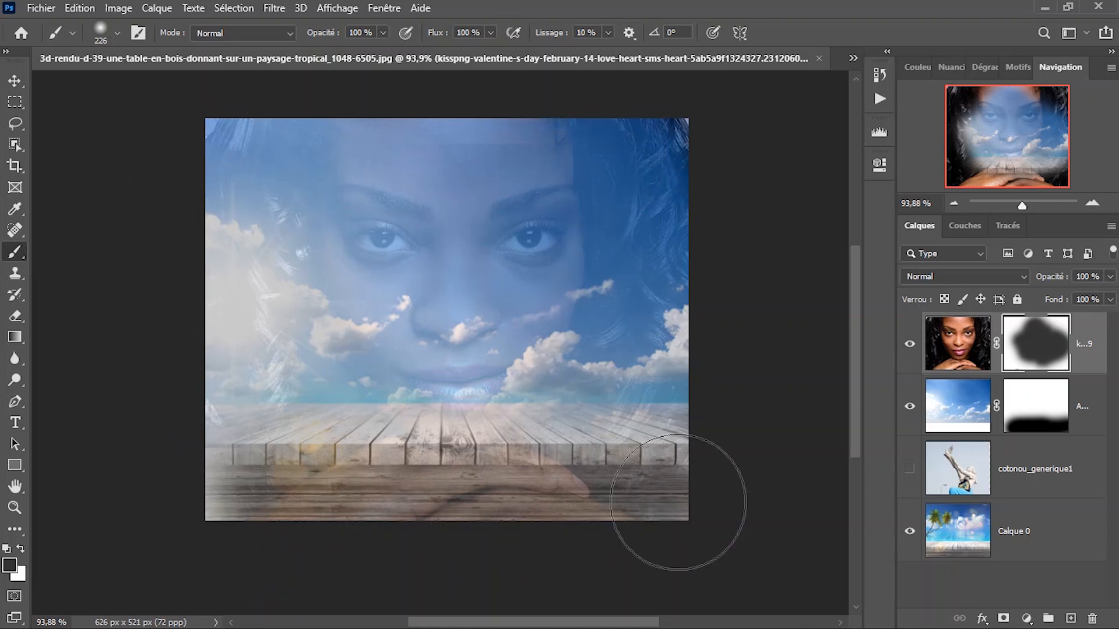
pyautogui.hotkey('alt', 'BackSpace')
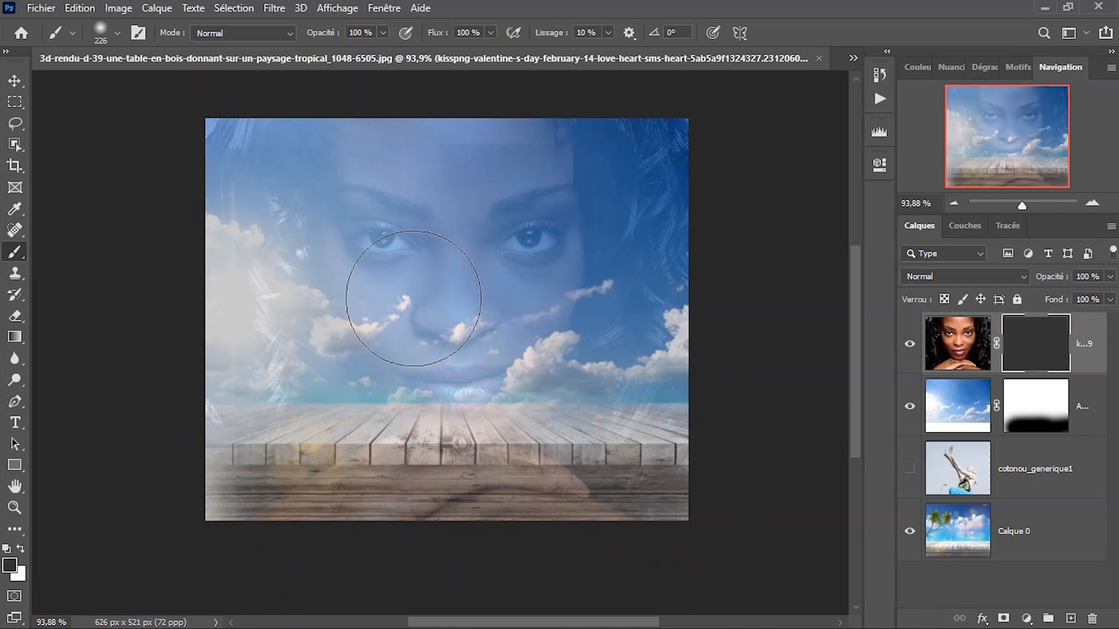
pyautogui.scroll(-3, 416, 456)
pyautogui.scroll(4, 417, 456)
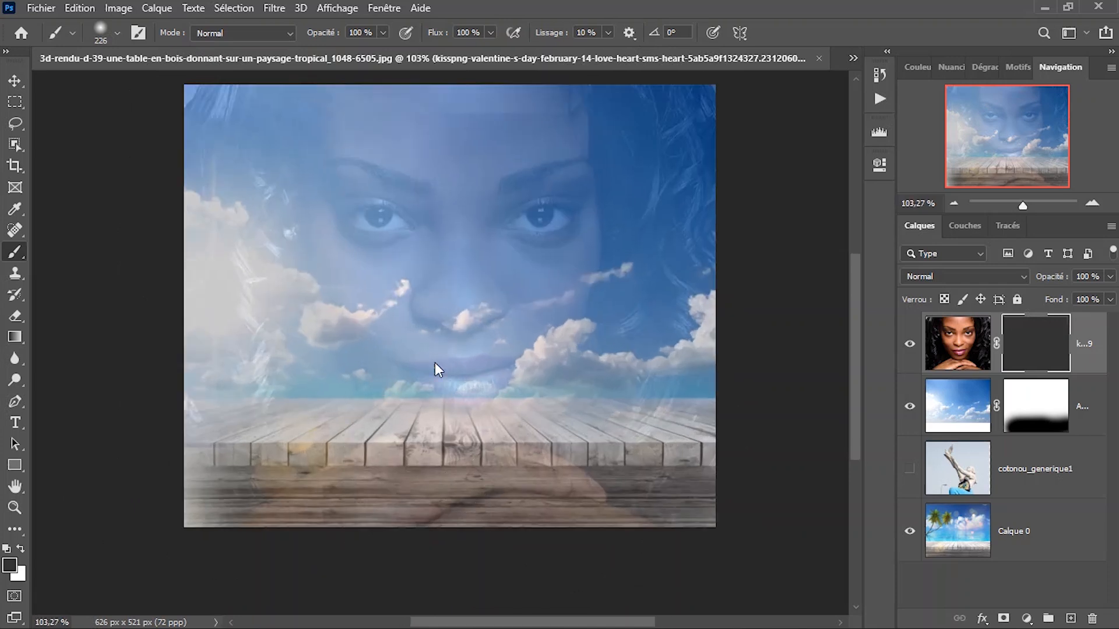
pyautogui.scroll(1, 445, 367)
pyautogui.press('v')
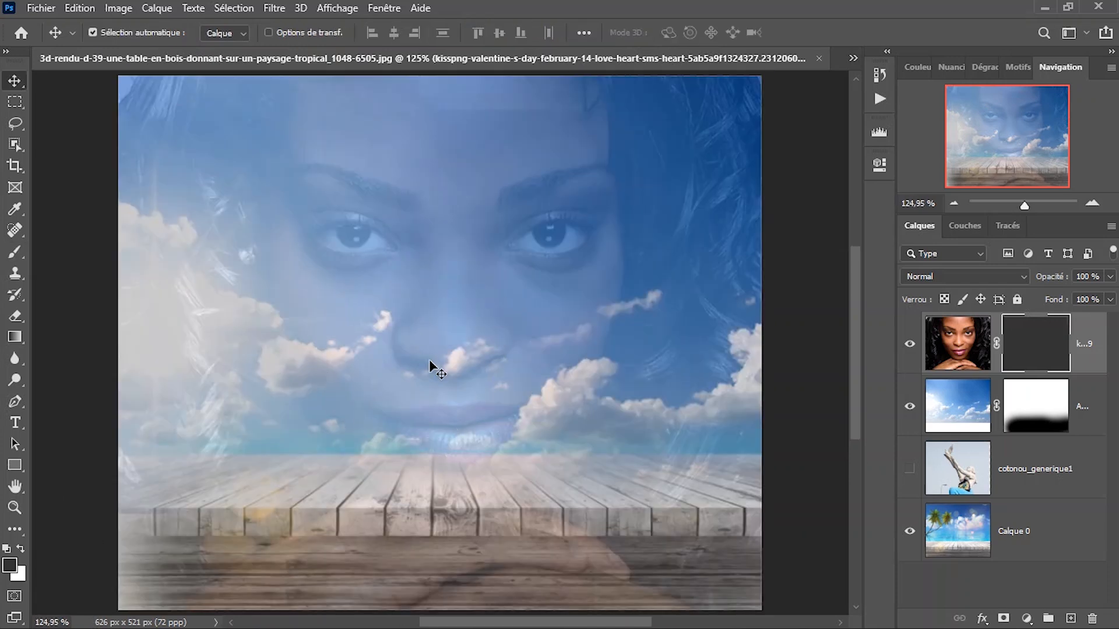
pyautogui.press('b')
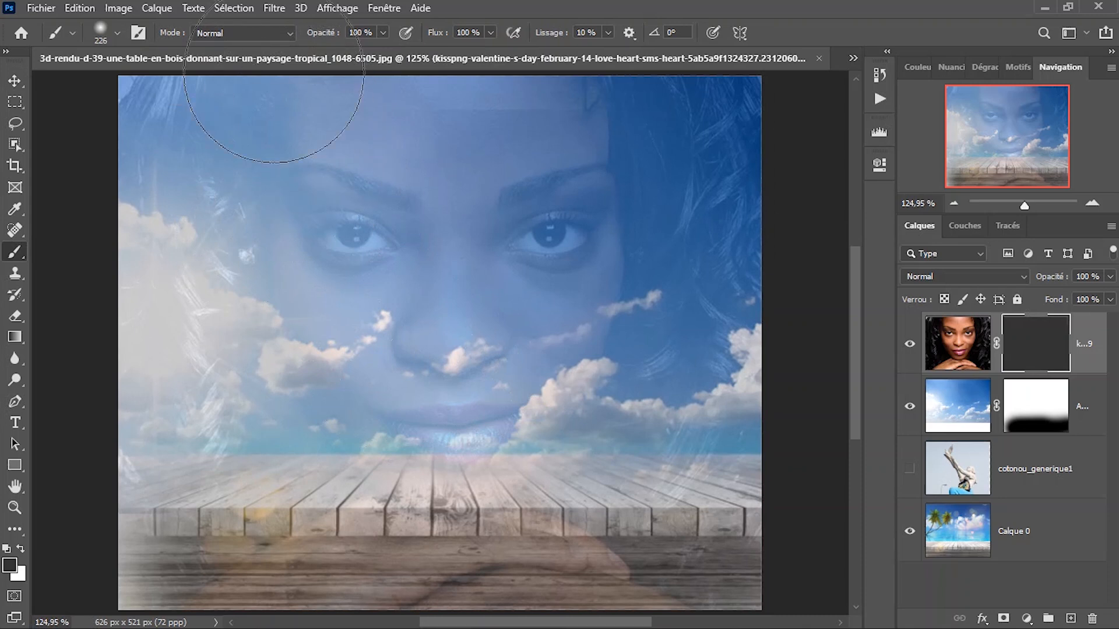
pyautogui.scroll(-1, 364, 251)
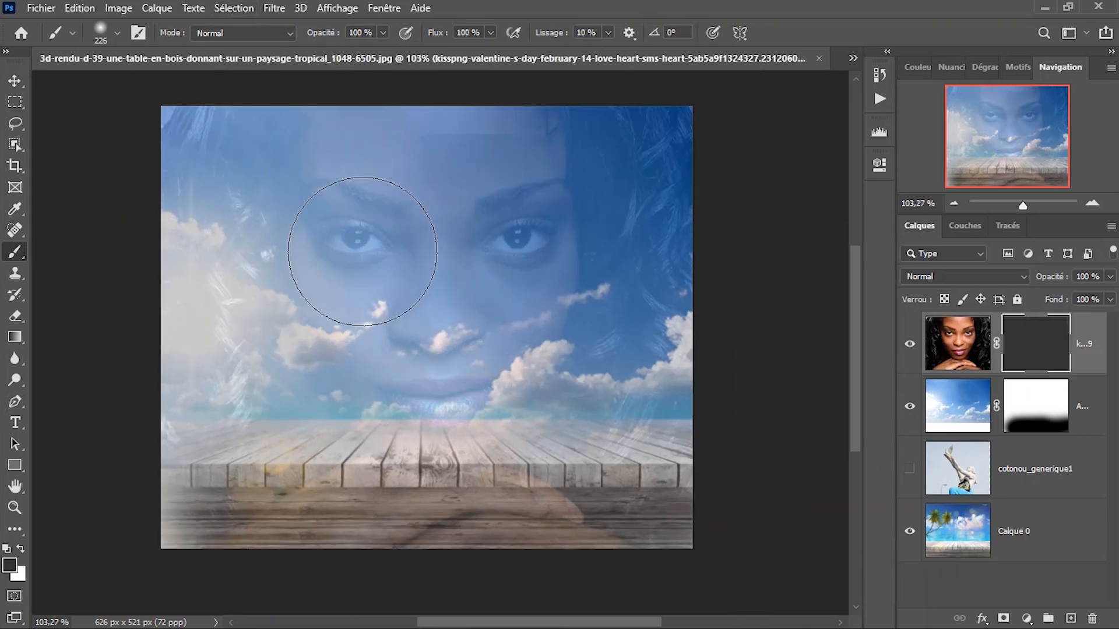
pyautogui.scroll(-1, 362, 251)
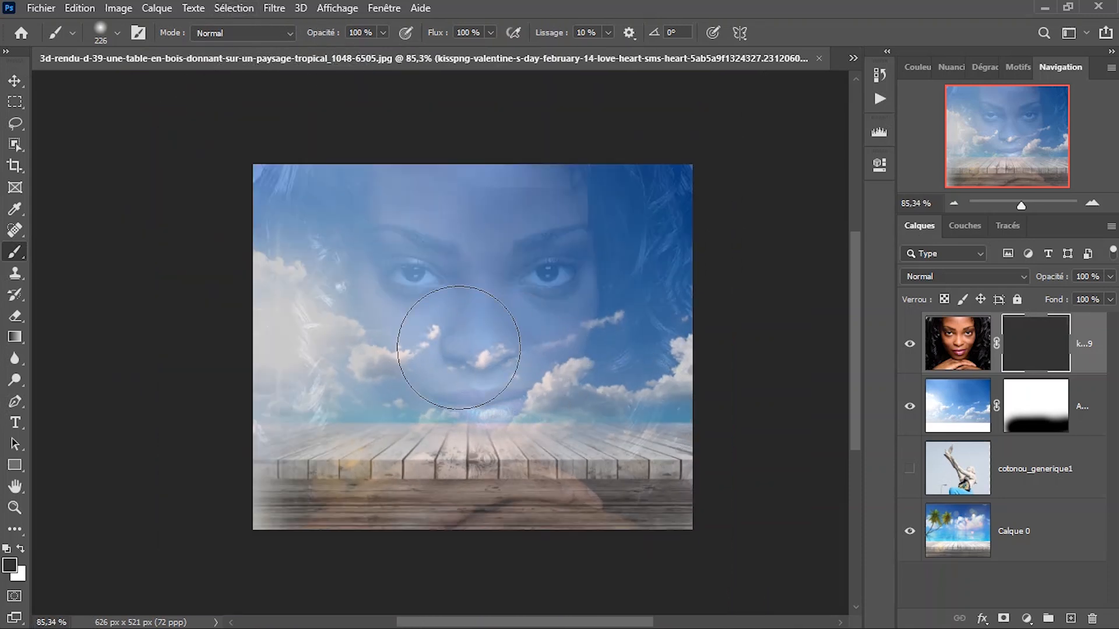